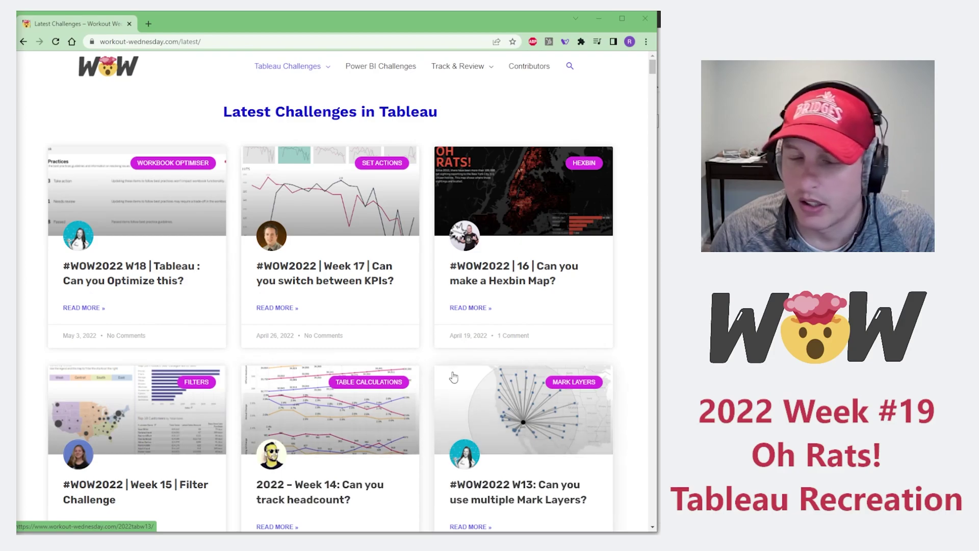
Open the '#WOW2022 | 16 | Can you make a Hexbin Map?' challenge post and scroll to its Oh Rats! image
click(509, 280)
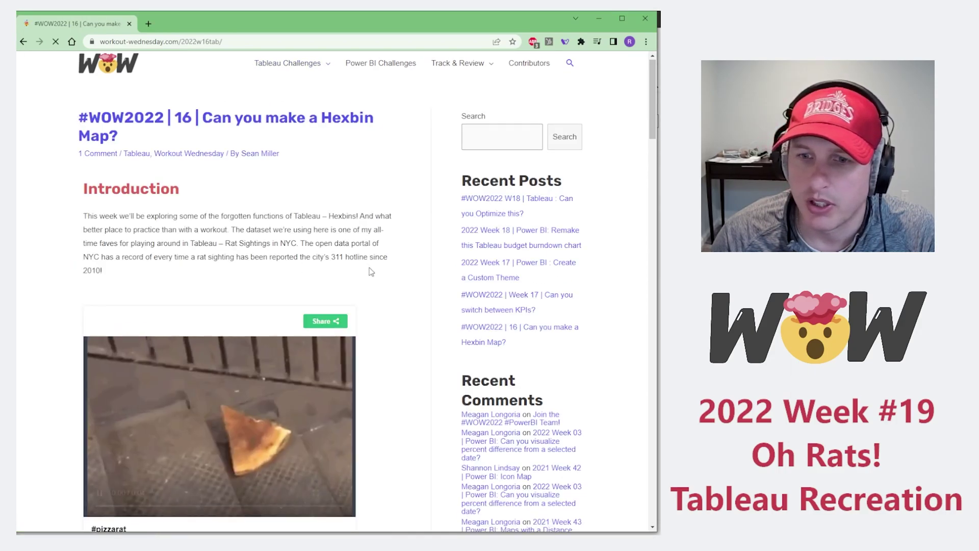
scroll(368, 280, down, 8)
Open the Oh Rats! Tableau Public viz to review the hexbin map and borough bar chart
click(230, 399)
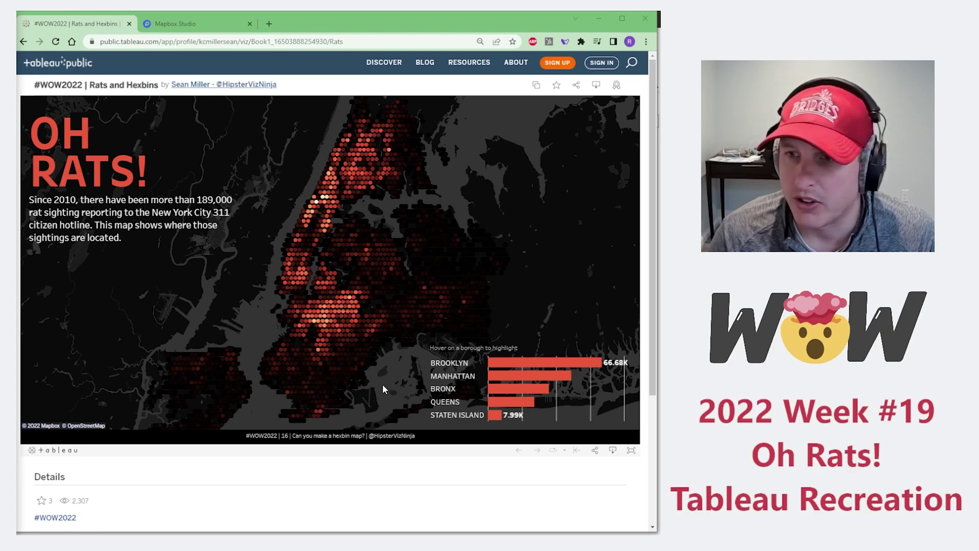
In Mapbox Studio, start a new style from the Blank template and open it in the editor
click(208, 26)
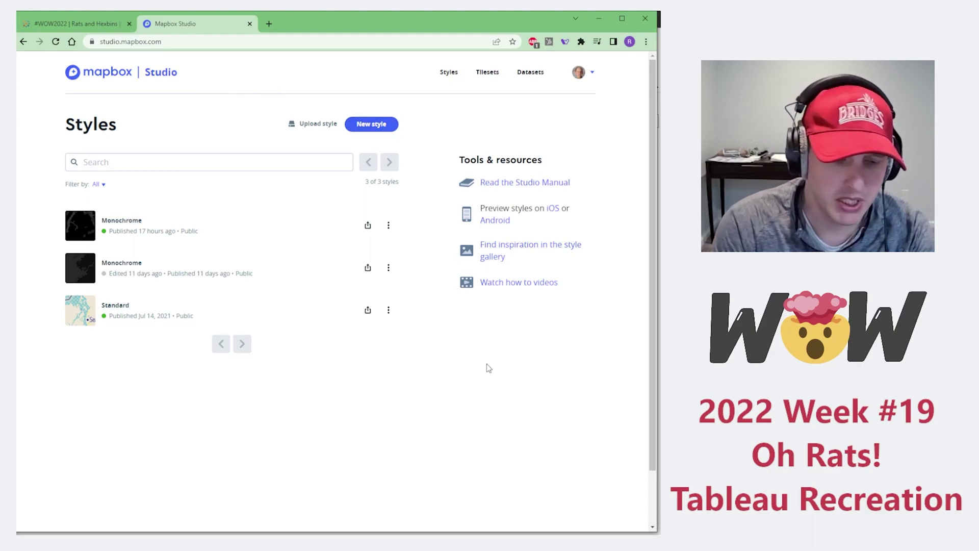
click(371, 124)
click(142, 295)
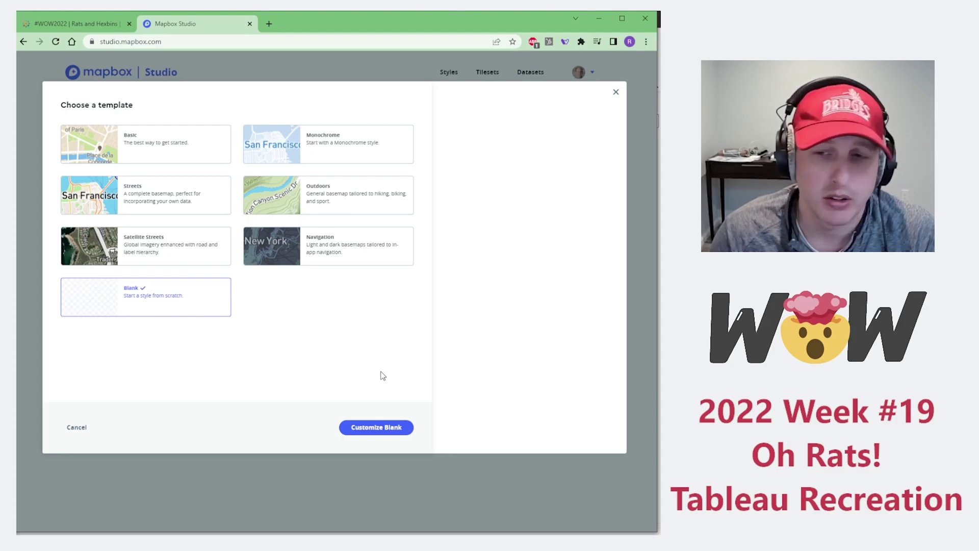
click(360, 424)
Add the Land, water, & sky component and open the land layer's style settings
click(25, 100)
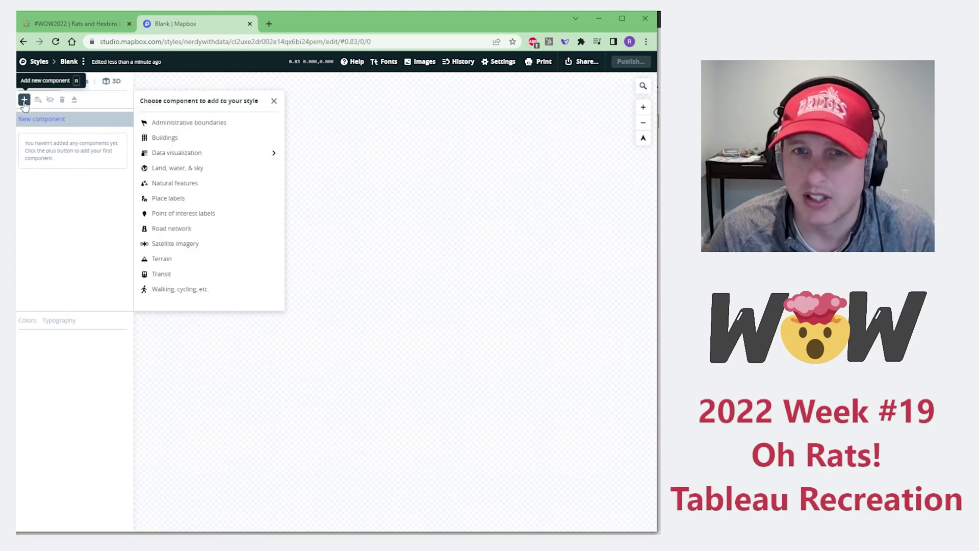
click(158, 170)
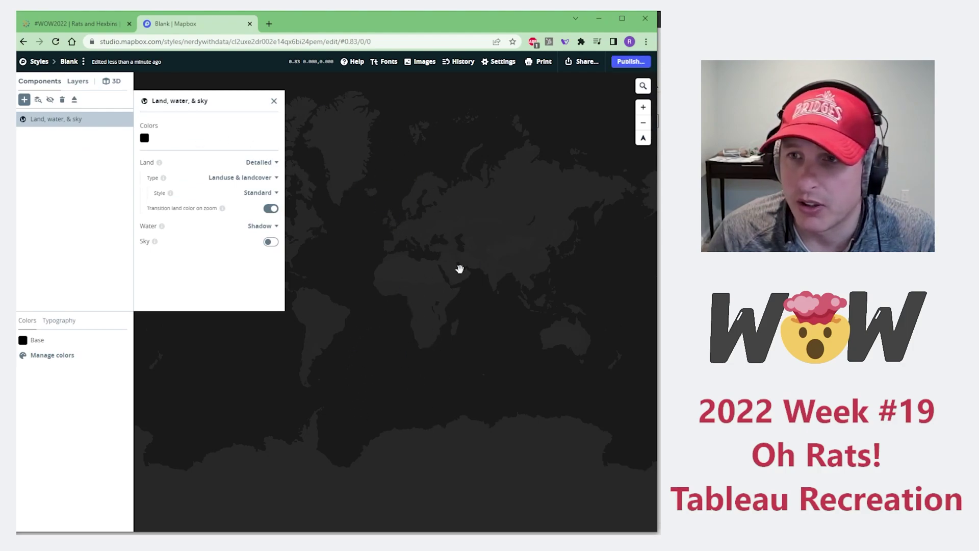
click(145, 139)
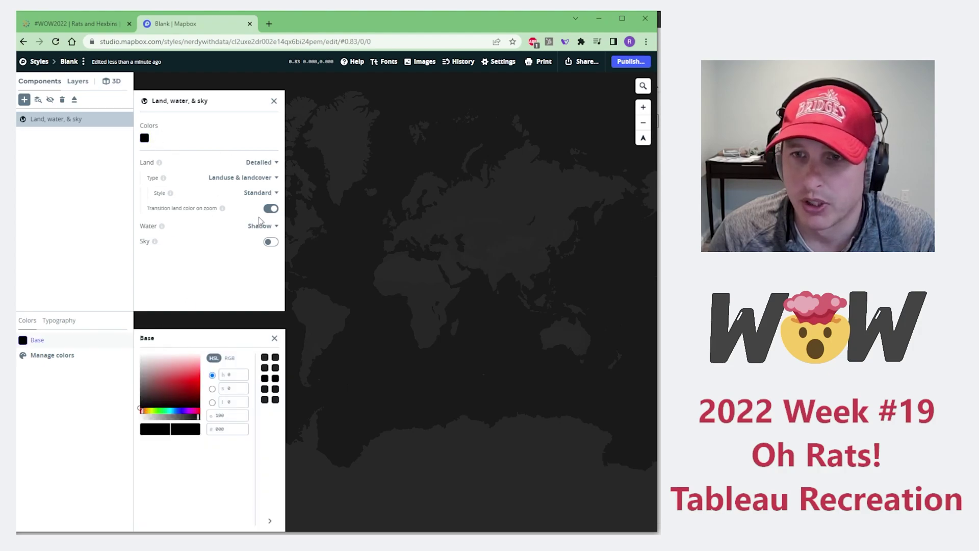
click(265, 363)
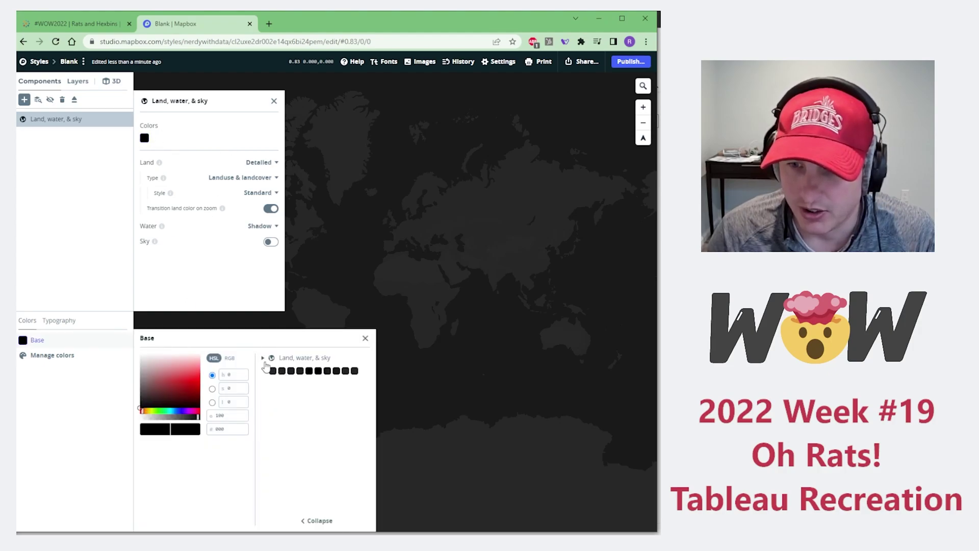
click(263, 358)
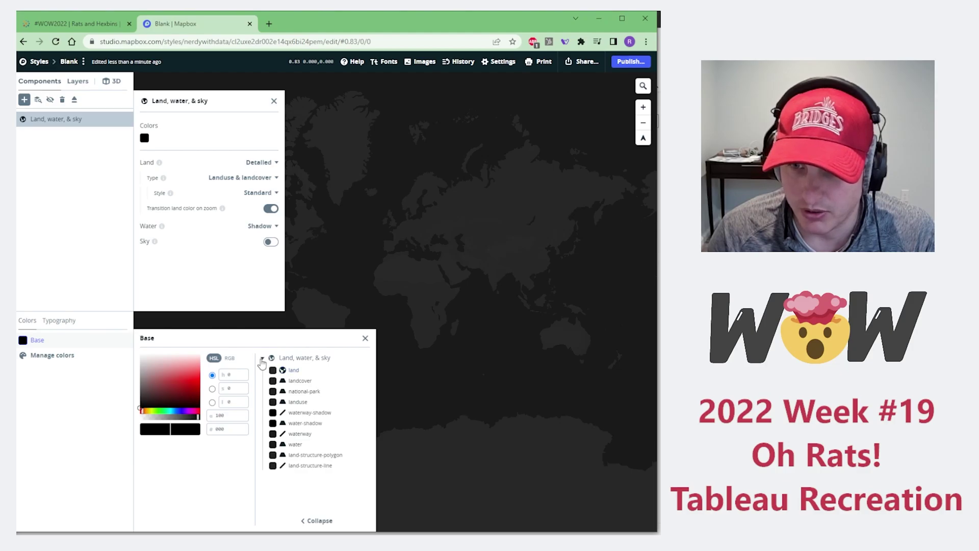
click(263, 358)
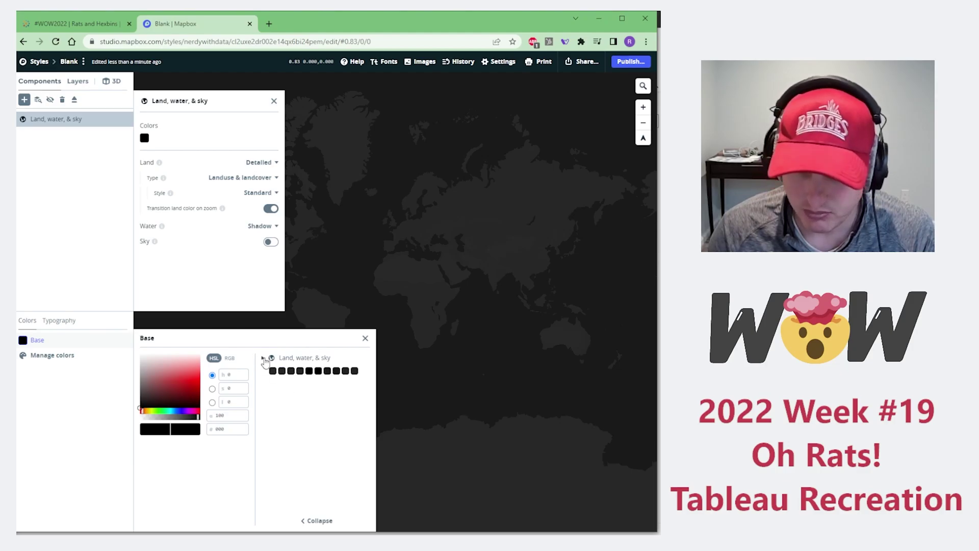
click(263, 359)
click(273, 372)
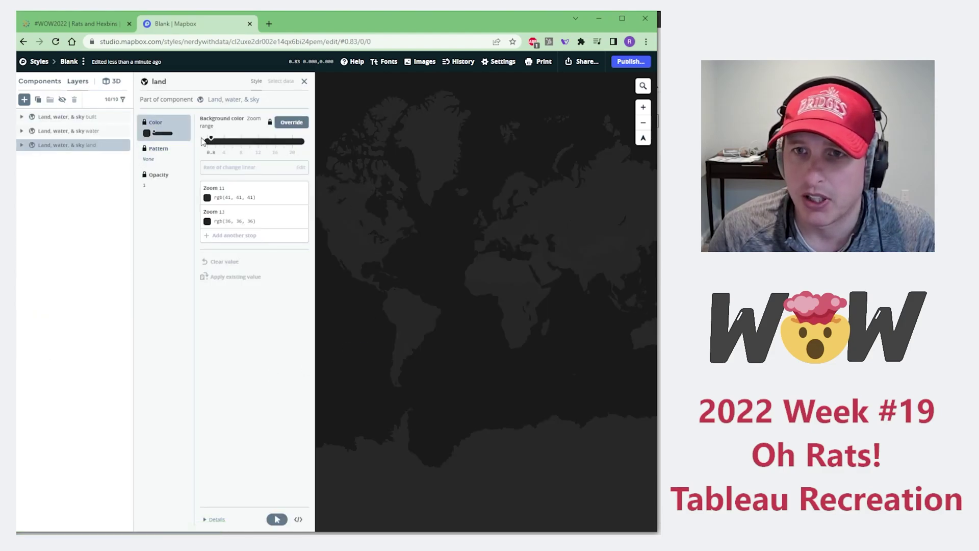
Override the land colour with one near-black value, 080707, at every zoom
click(206, 199)
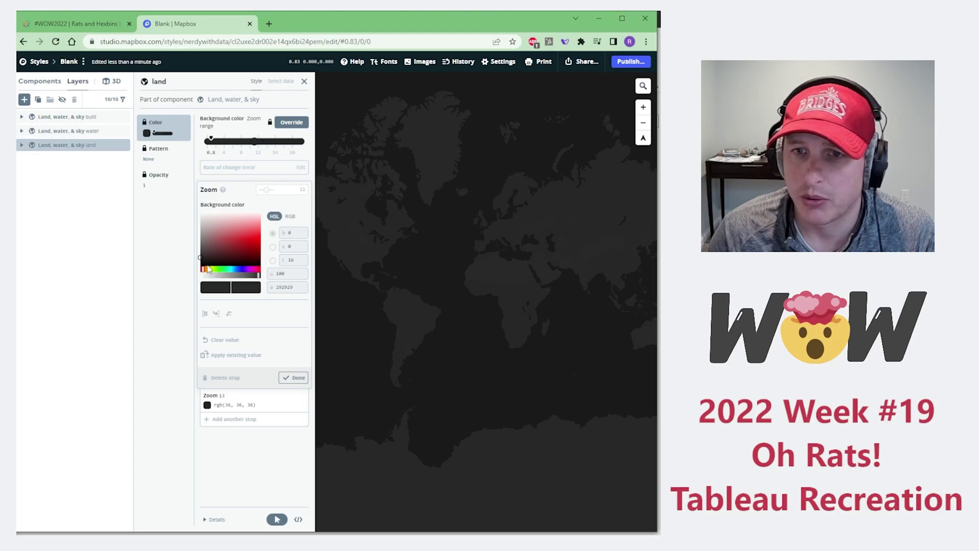
click(280, 132)
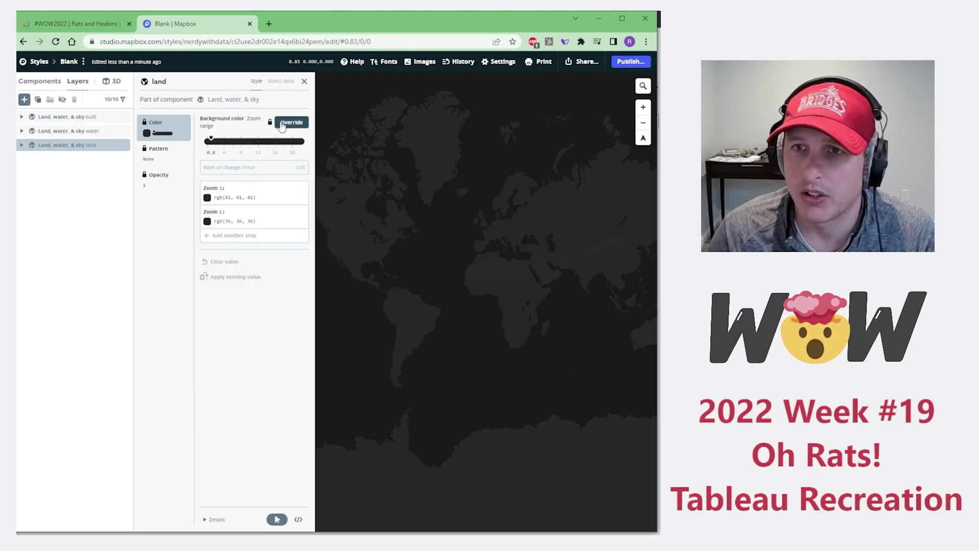
click(282, 123)
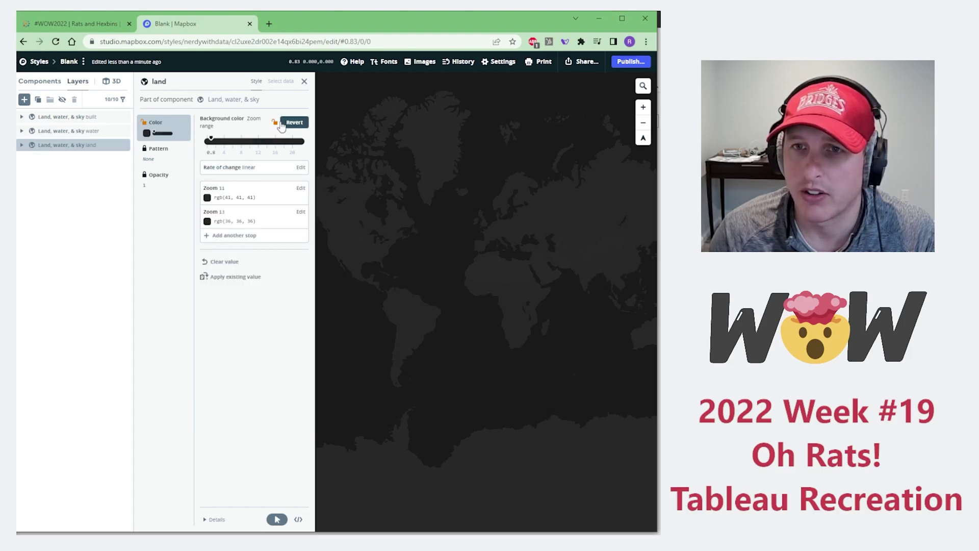
click(246, 192)
drag(205, 265, 196, 275)
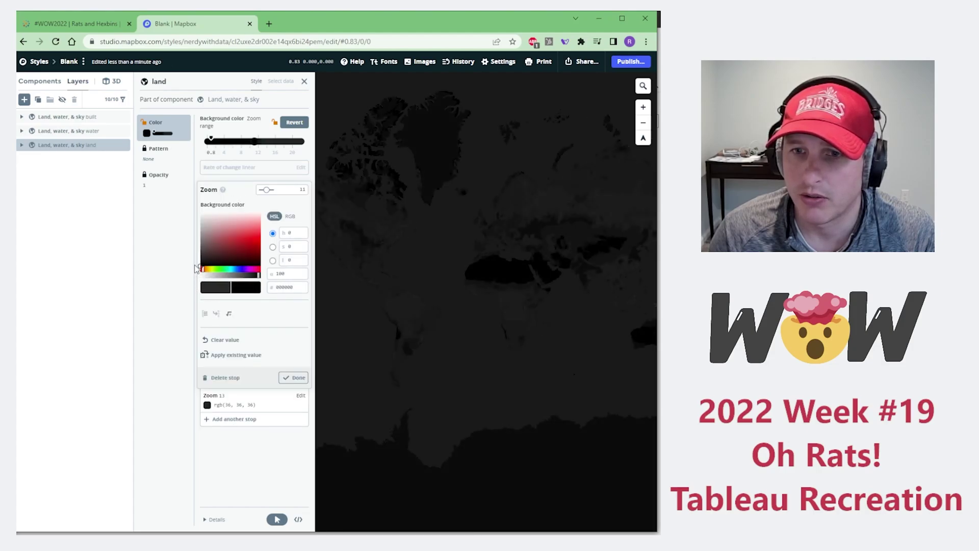
click(200, 268)
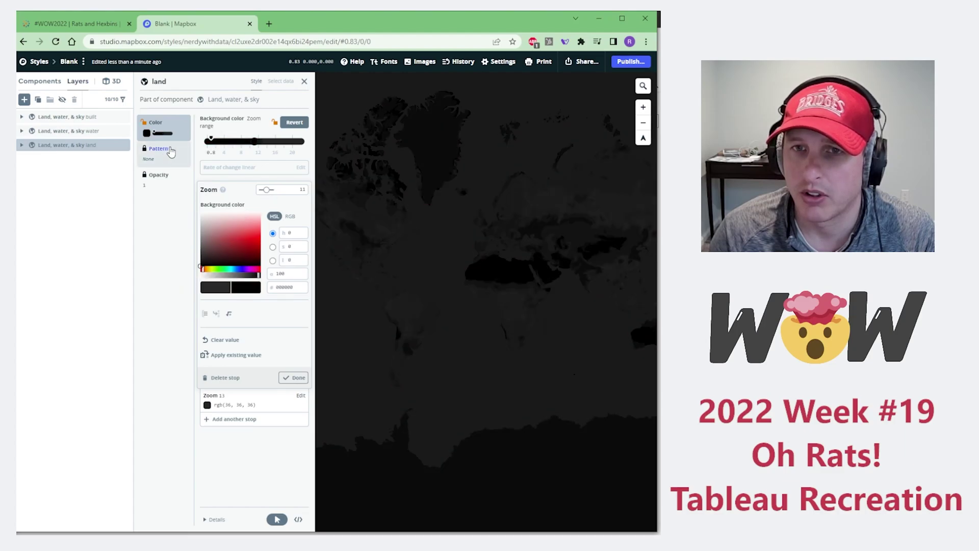
click(223, 381)
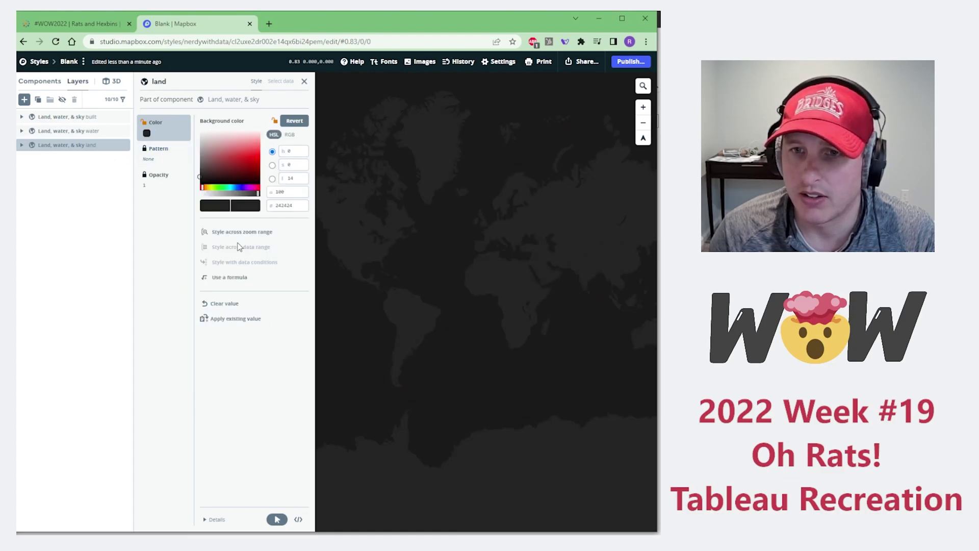
drag(200, 180, 201, 185)
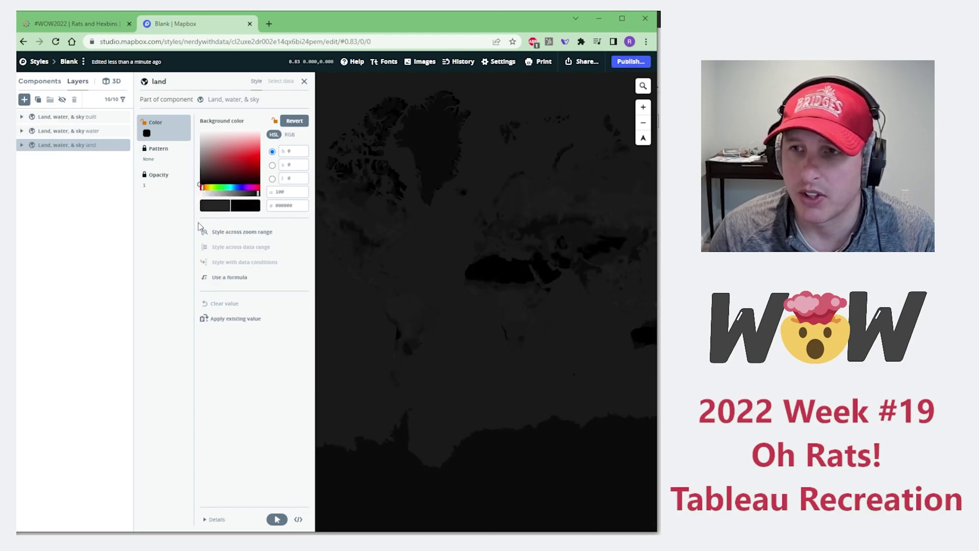
mouse_move(200, 185)
mouse_down()
mouse_move(252, 153)
mouse_move(201, 182)
mouse_up()
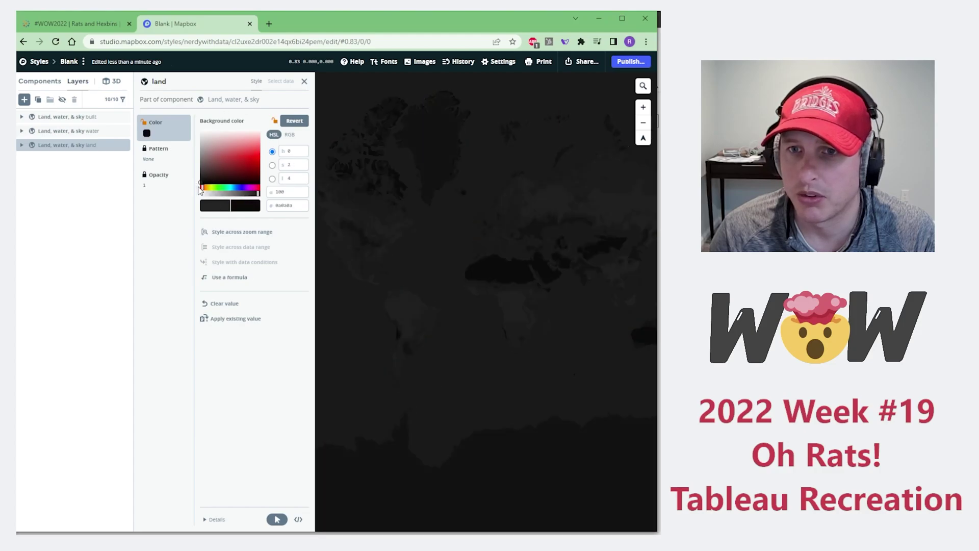
drag(201, 182, 202, 183)
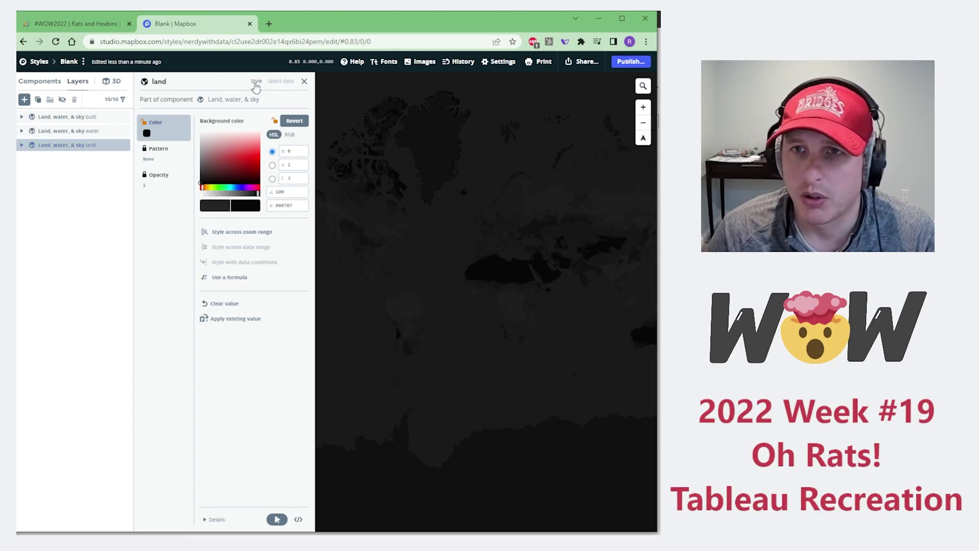
Expand the water layer group and open the water fill layer's style
click(305, 81)
click(57, 145)
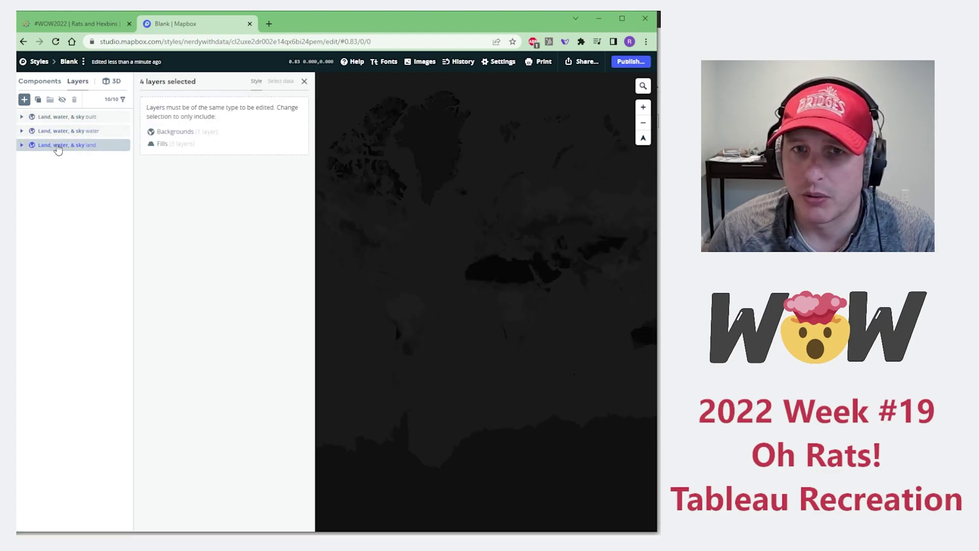
click(62, 131)
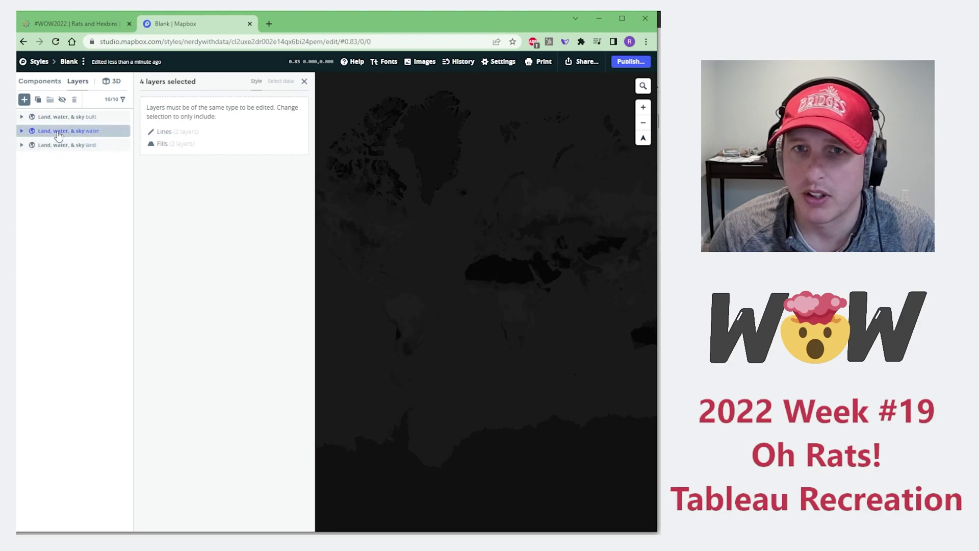
click(21, 132)
click(51, 142)
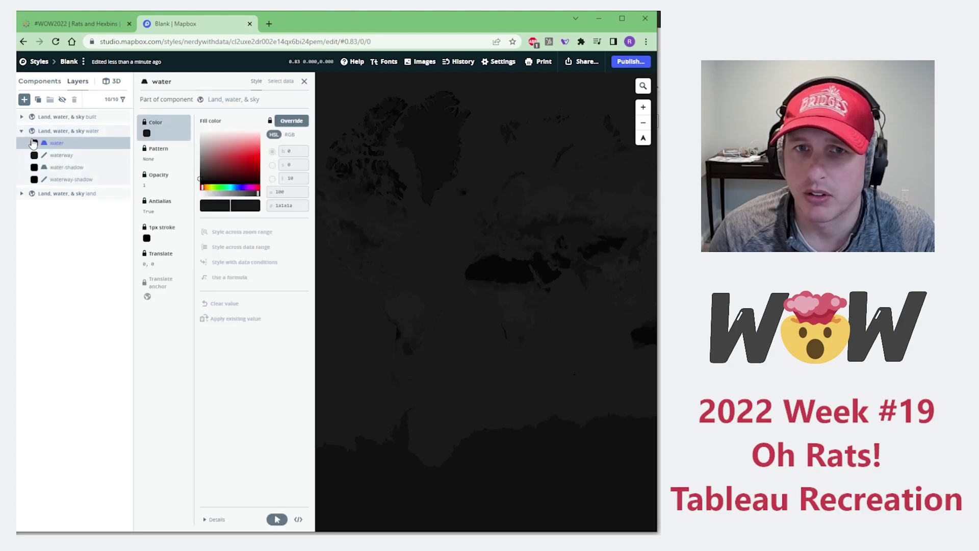
Override the water fill colour to a dark grey, 242323, slightly lighter than the land
click(292, 120)
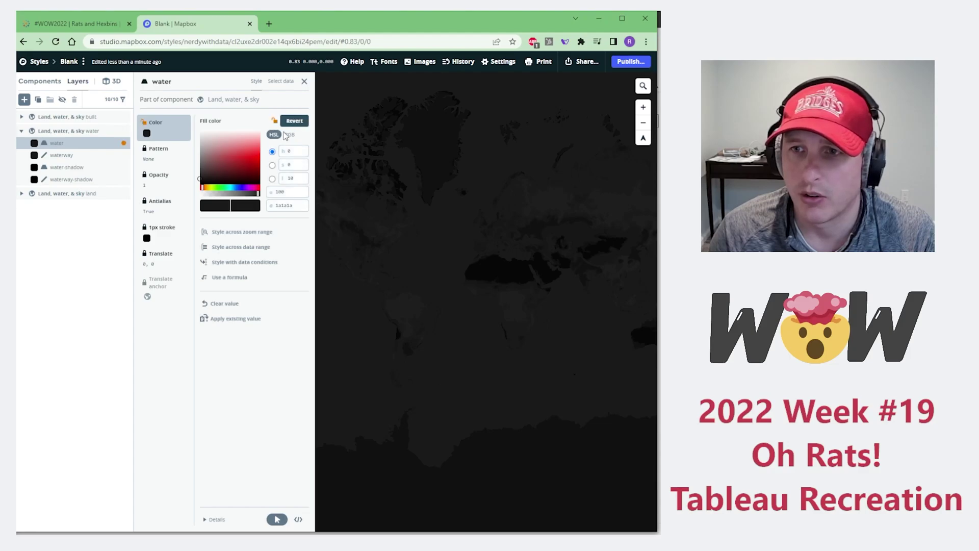
drag(207, 175, 202, 176)
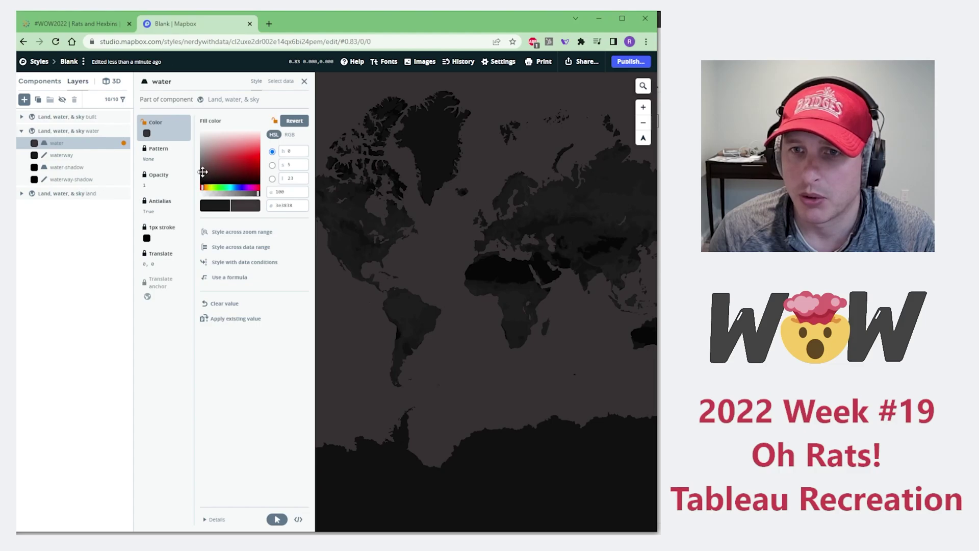
click(201, 175)
drag(200, 174, 202, 179)
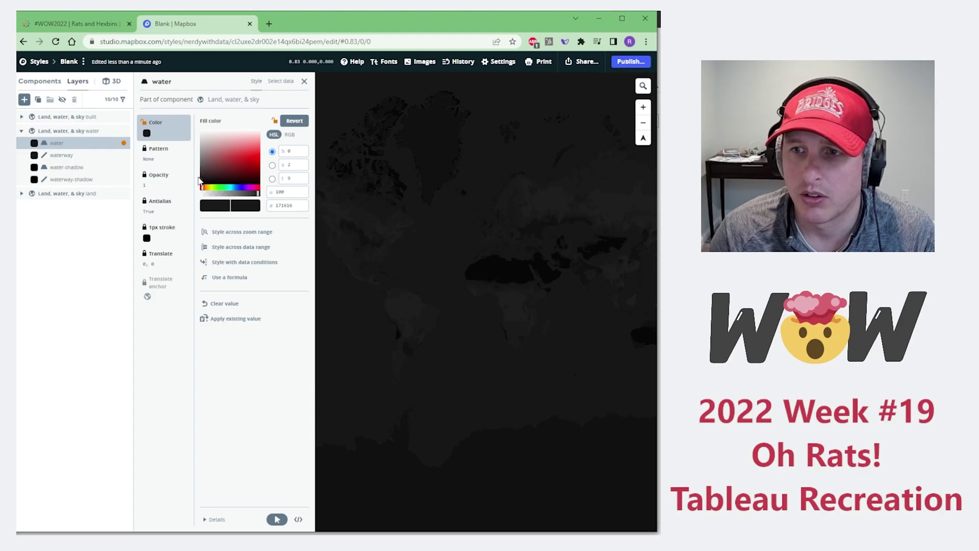
click(202, 174)
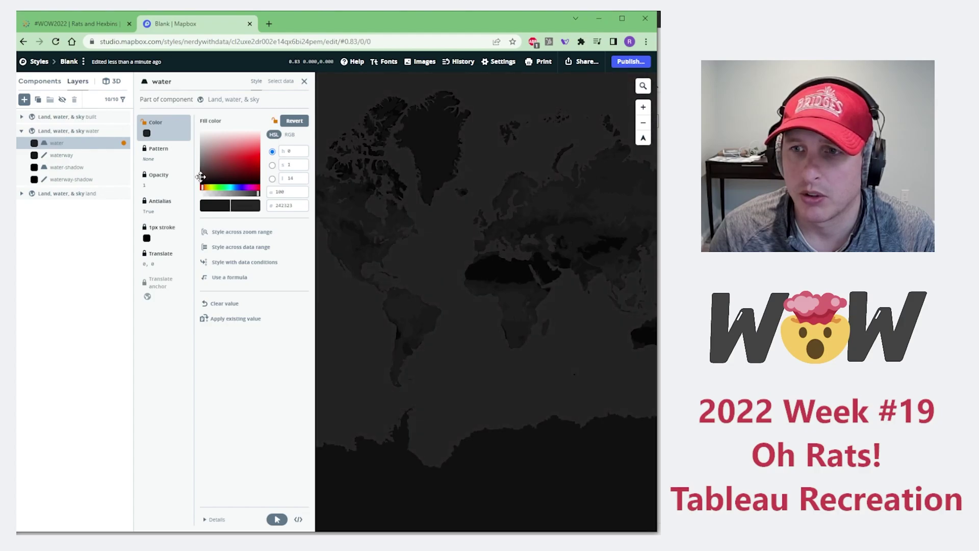
click(439, 207)
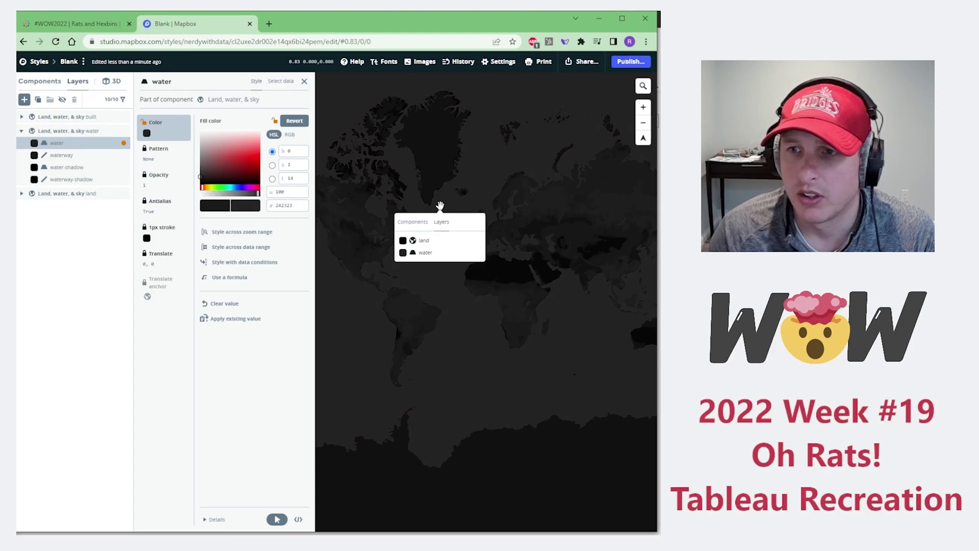
click(402, 239)
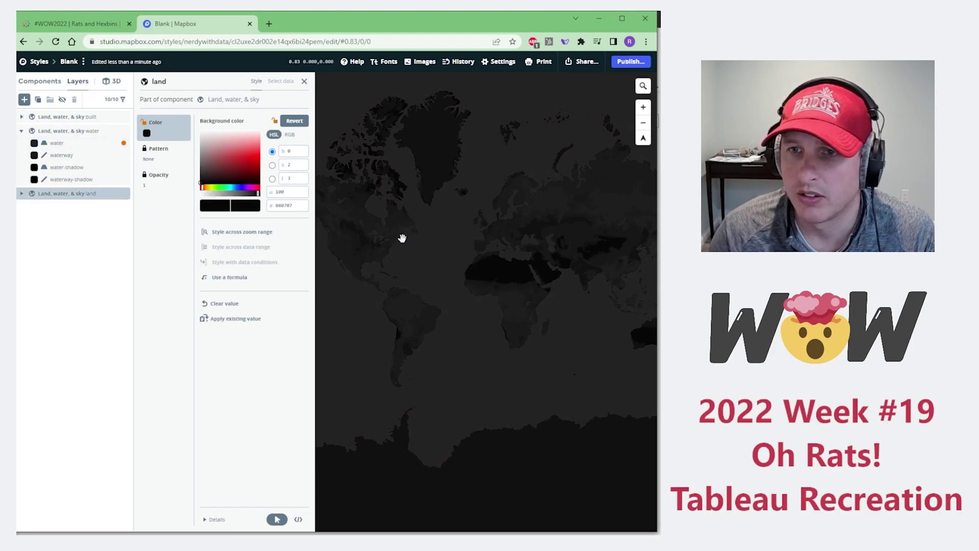
Zoom the map in on lower Manhattan and the harbour, then open the water layer's fill colour
click(304, 81)
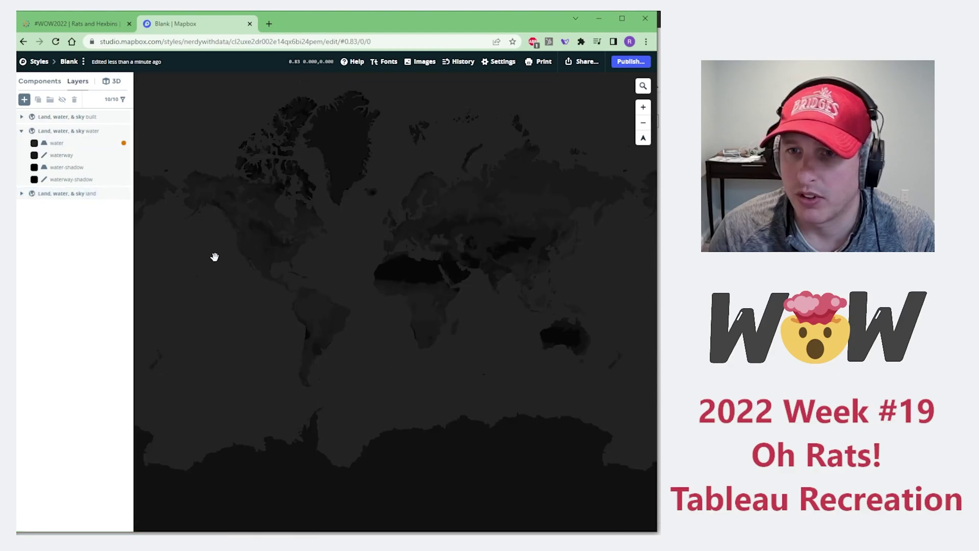
drag(212, 256, 449, 254)
scroll(267, 247, up, 5)
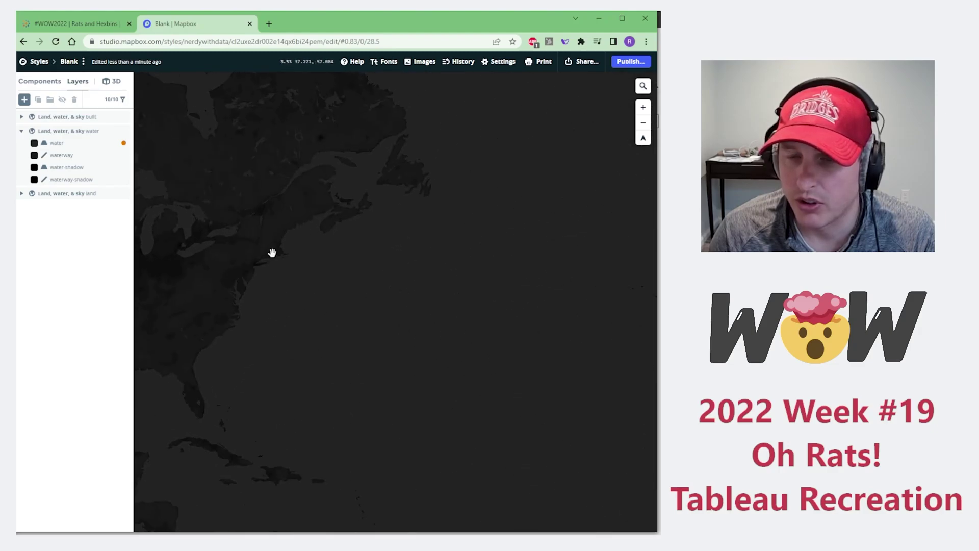
scroll(272, 252, up, 3)
drag(273, 252, 383, 265)
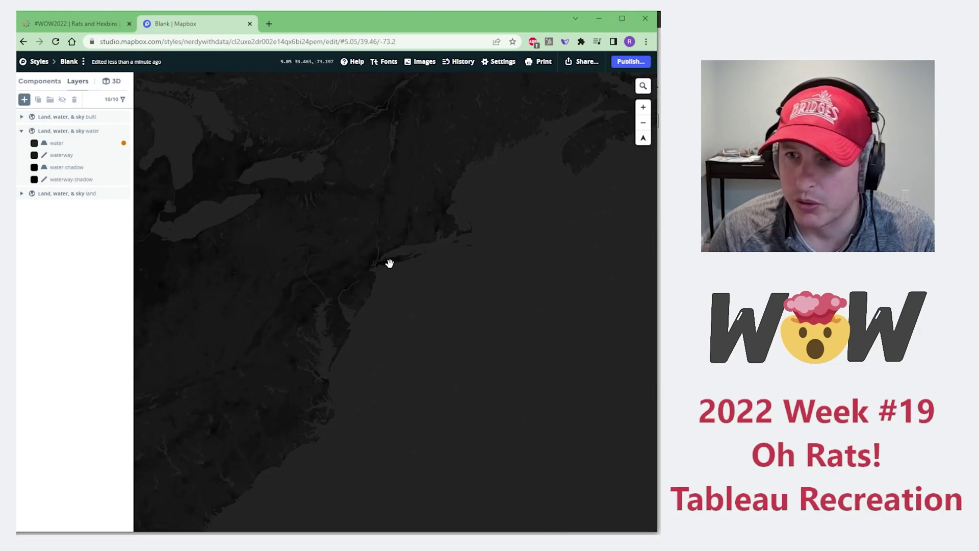
scroll(383, 267, up, 8)
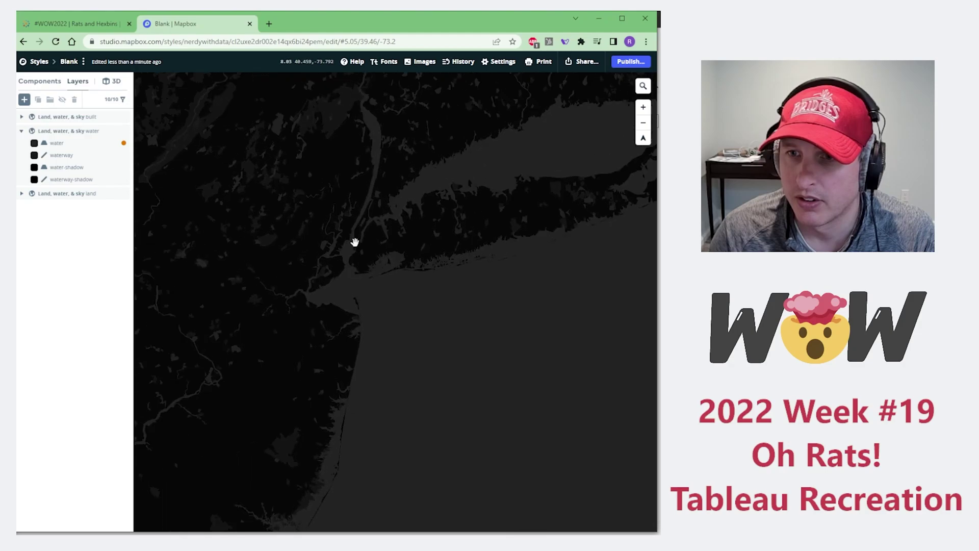
scroll(353, 245, up, 3)
drag(290, 252, 334, 274)
scroll(334, 274, up, 2)
drag(485, 334, 409, 285)
click(66, 143)
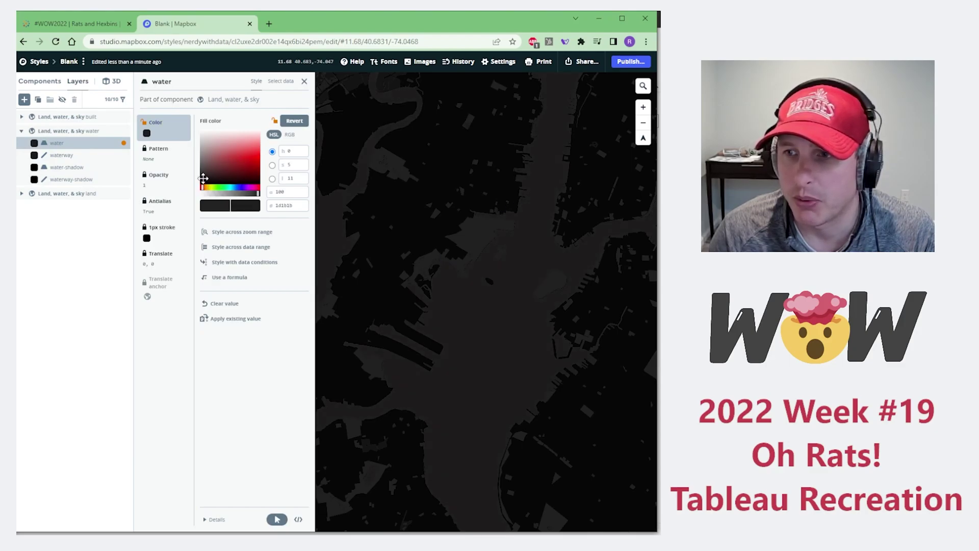
Set the water fill colour to dark grey 2b2b2b
drag(202, 178, 201, 175)
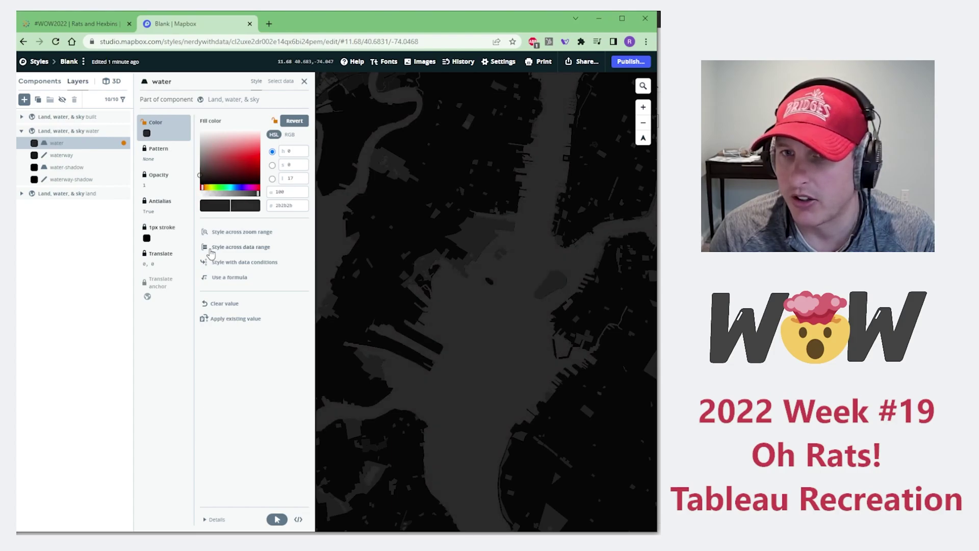
double_click(284, 206)
click(284, 406)
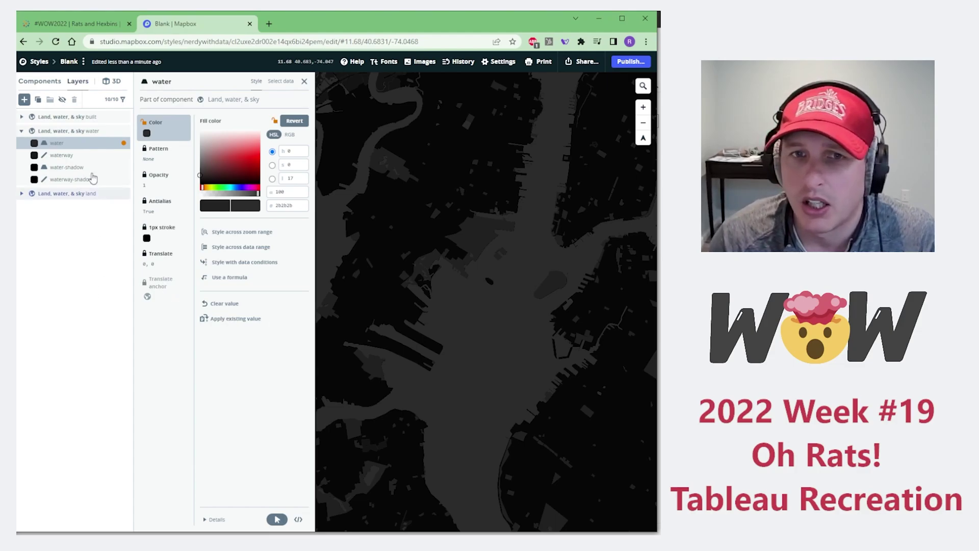
Override the waterway line colour to dark grey 1A1A1A and zoom out slightly
click(71, 155)
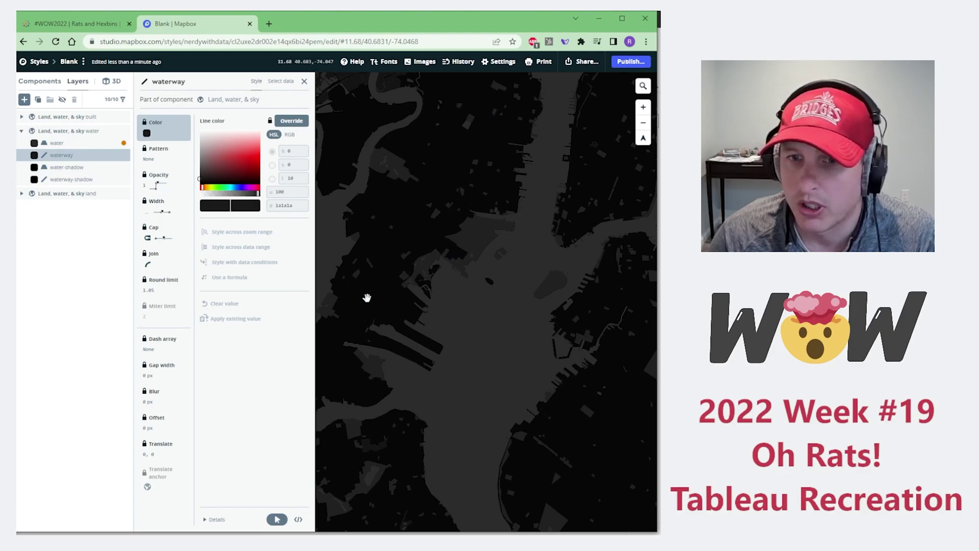
scroll(479, 251, down, 3)
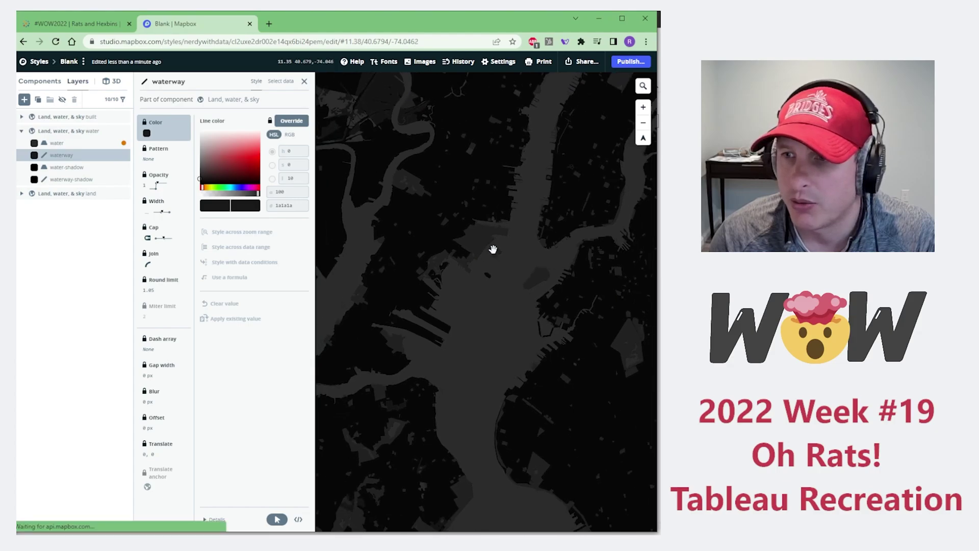
scroll(528, 300, down, 2)
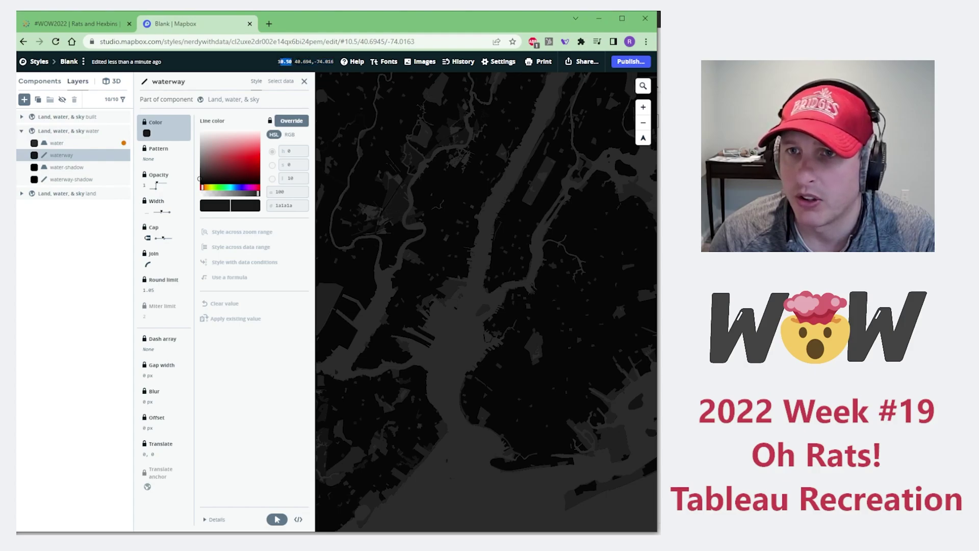
drag(295, 61, 323, 61)
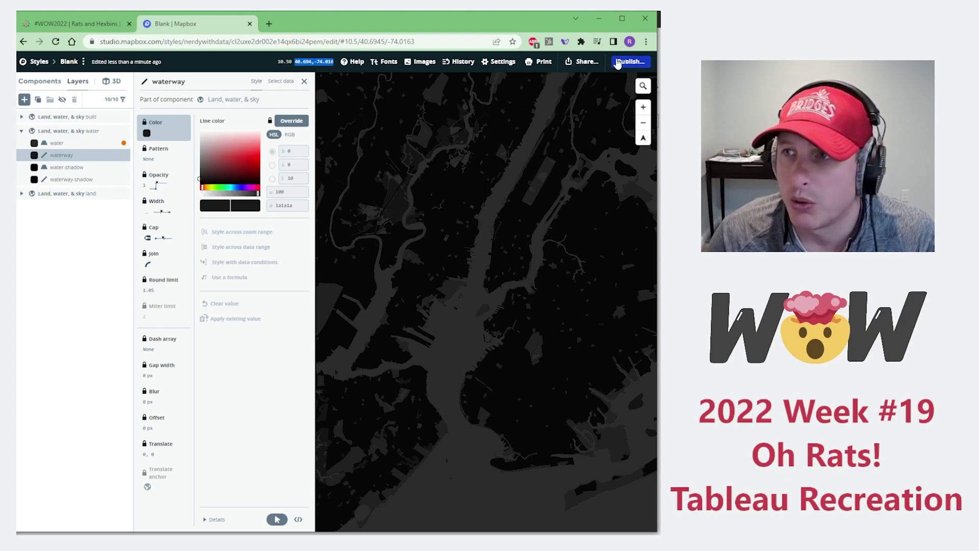
Publish the pending changes to the Blank style
click(630, 61)
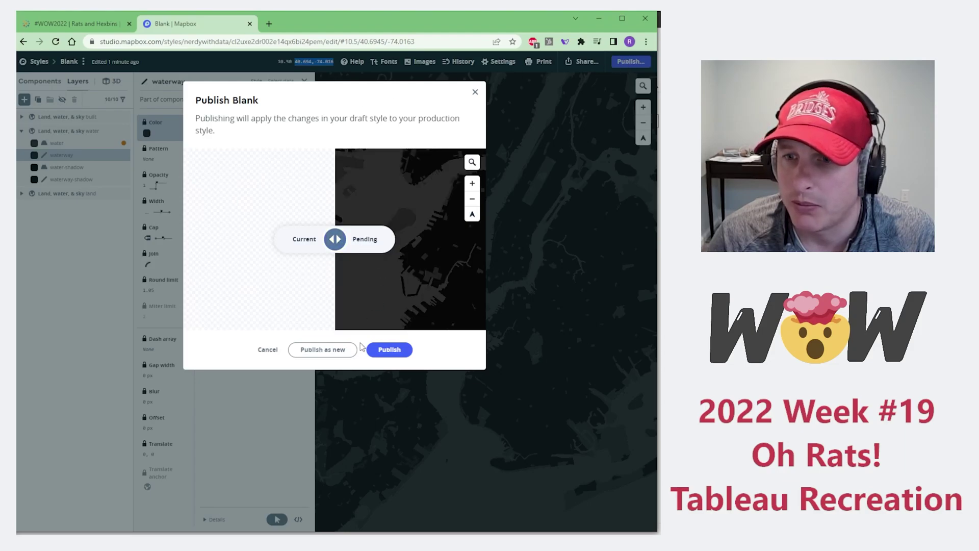
click(380, 352)
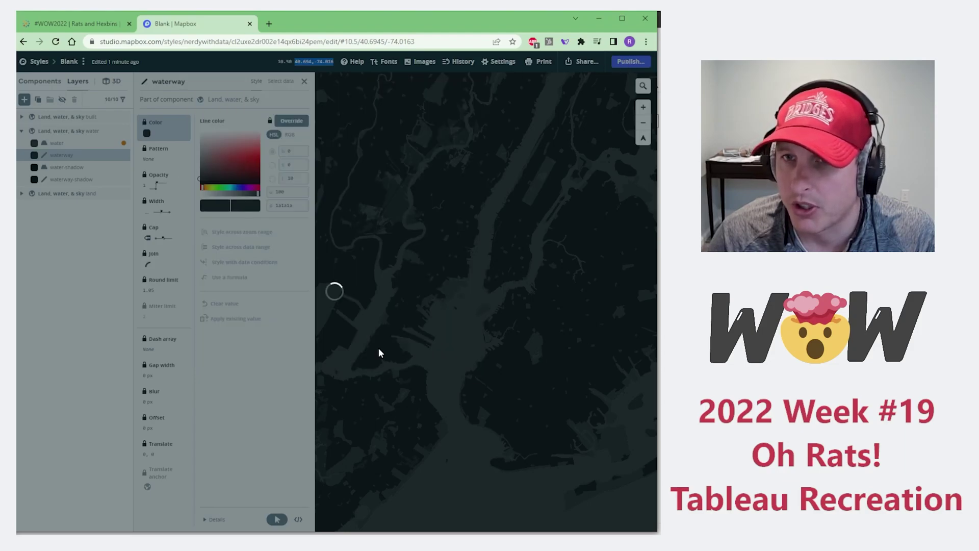
click(340, 220)
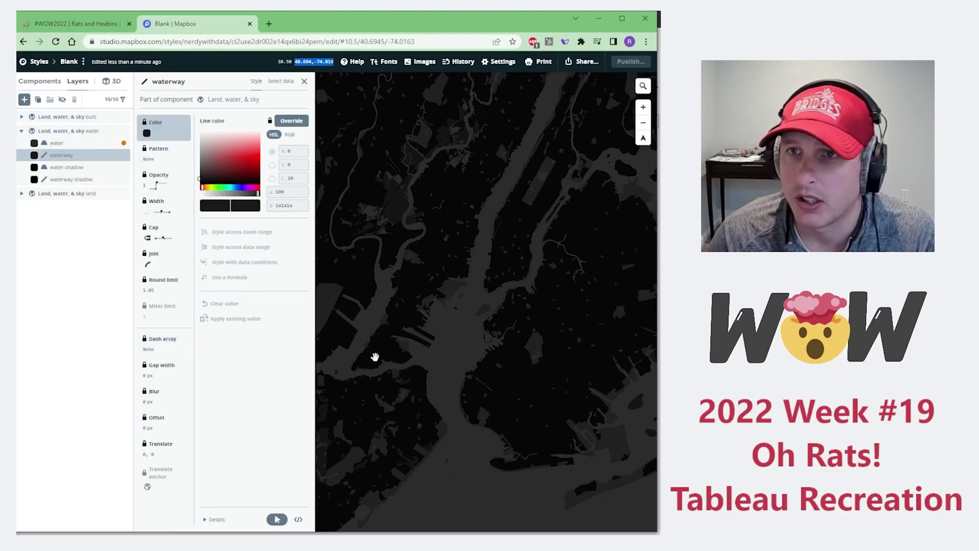
From the Styles list, open the Blank style's sharing details and copy its Style URL and access token
click(38, 61)
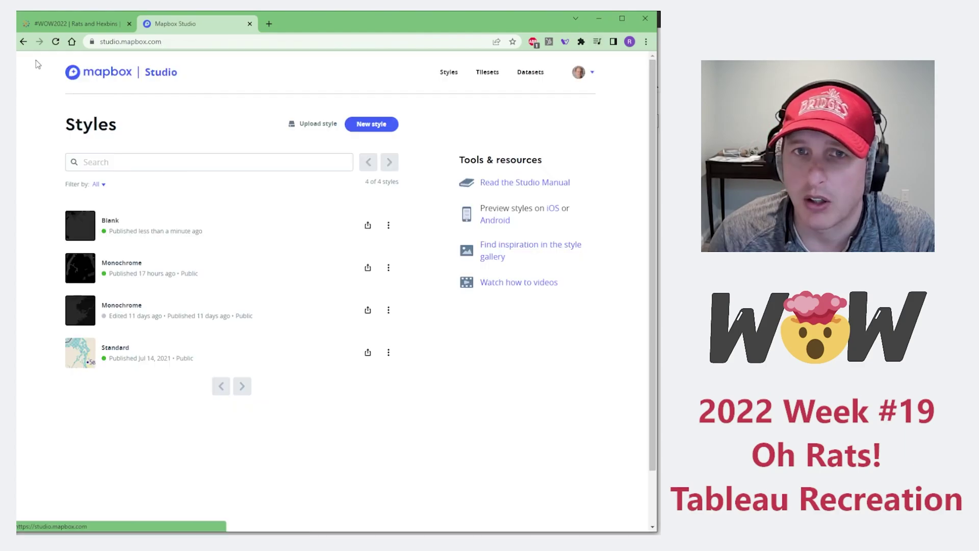
click(388, 225)
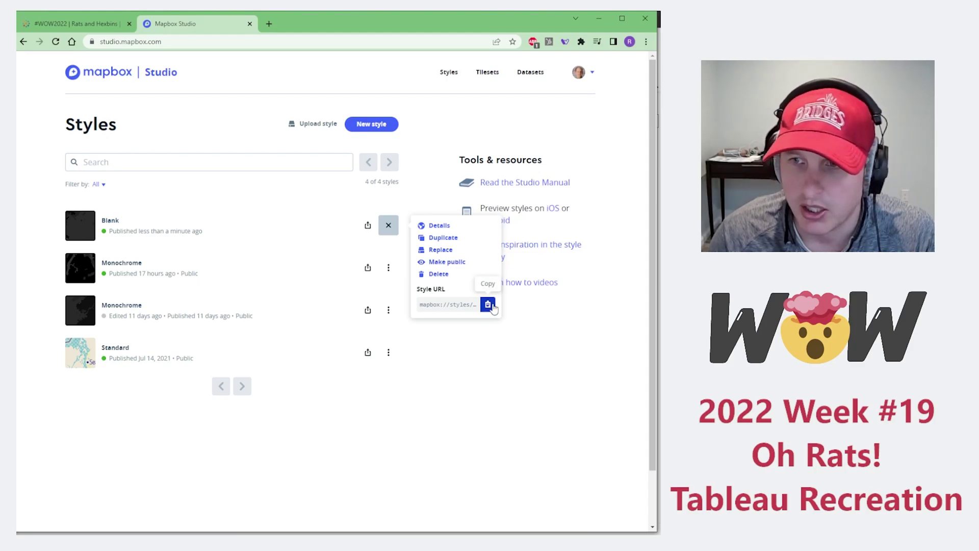
click(364, 221)
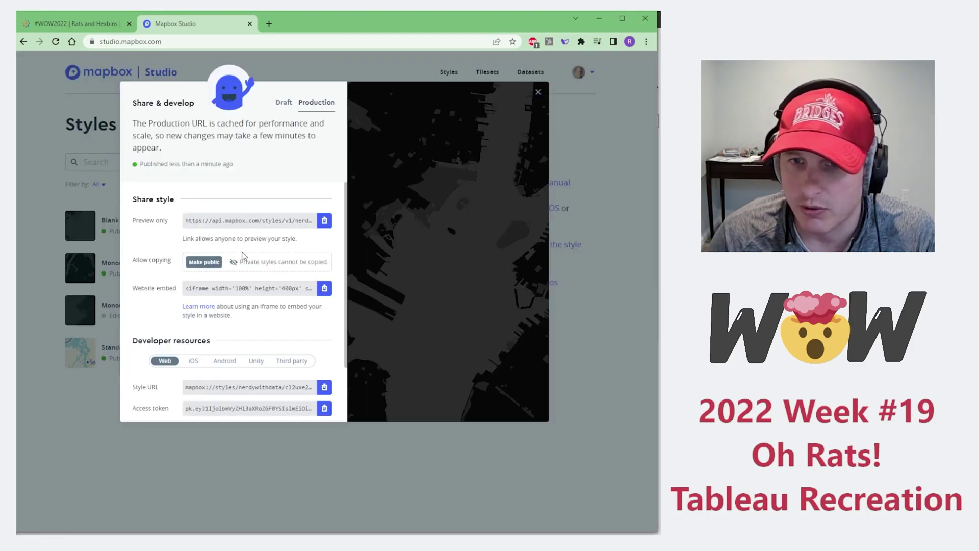
scroll(242, 255, down, 1)
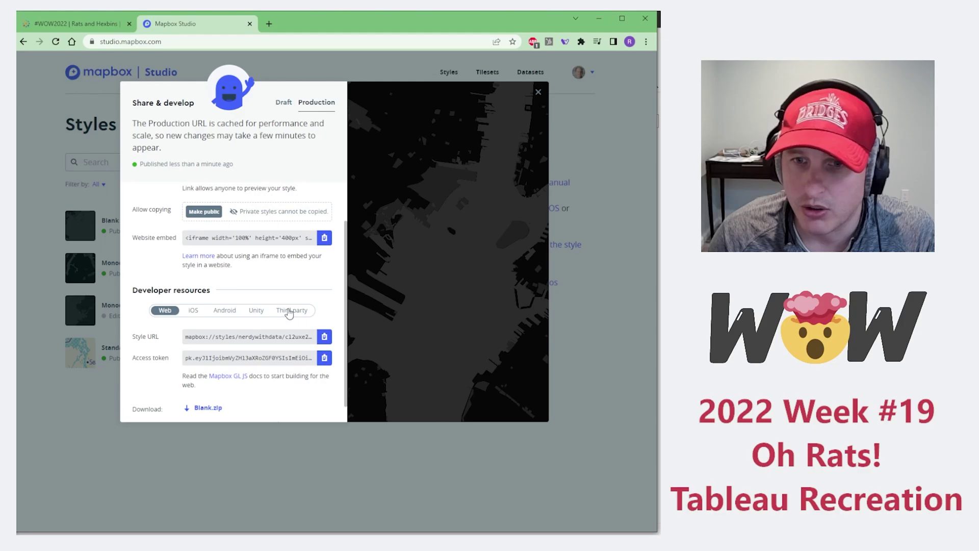
click(197, 338)
click(204, 361)
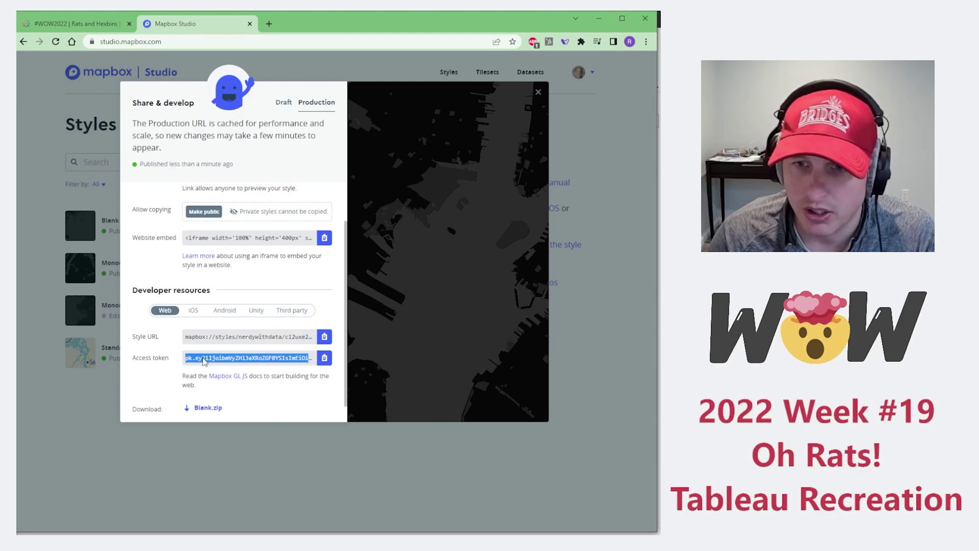
click(263, 350)
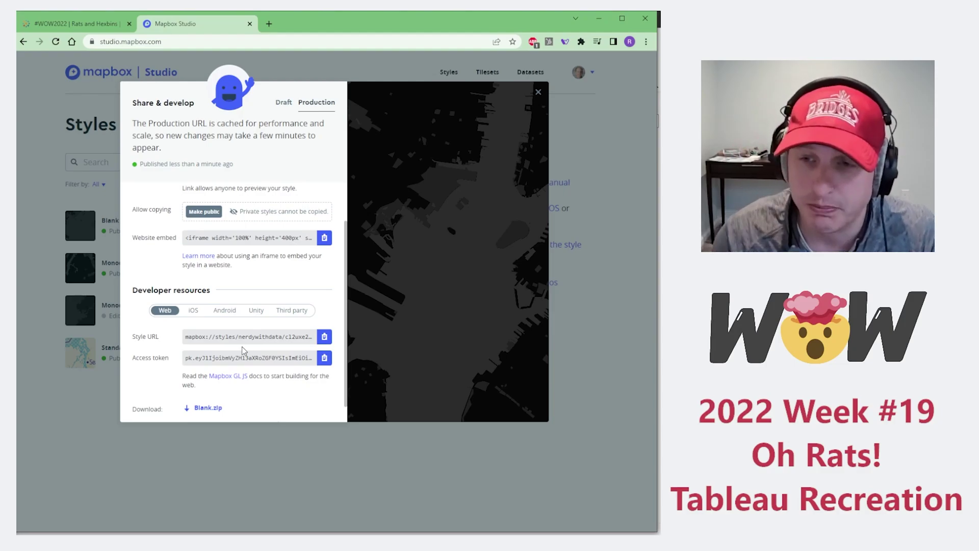
click(254, 351)
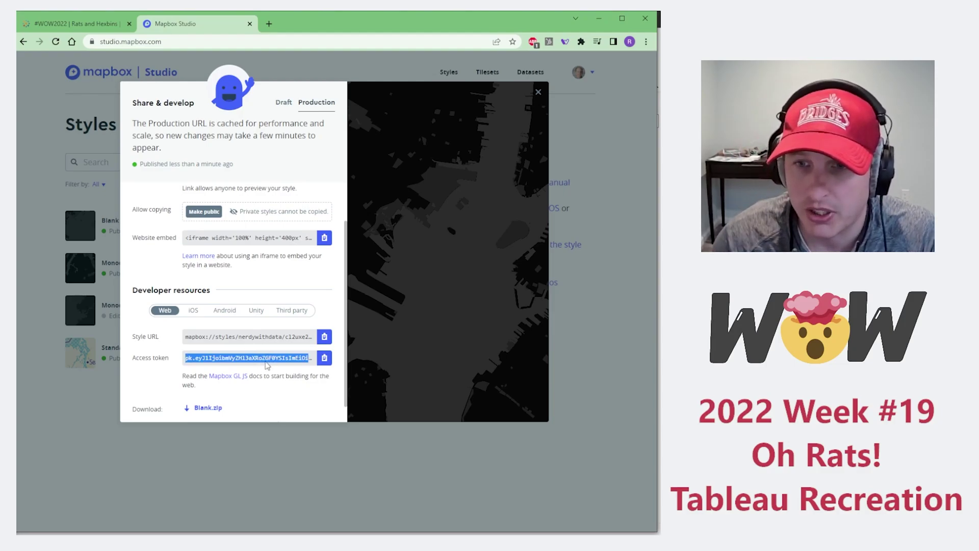
click(239, 392)
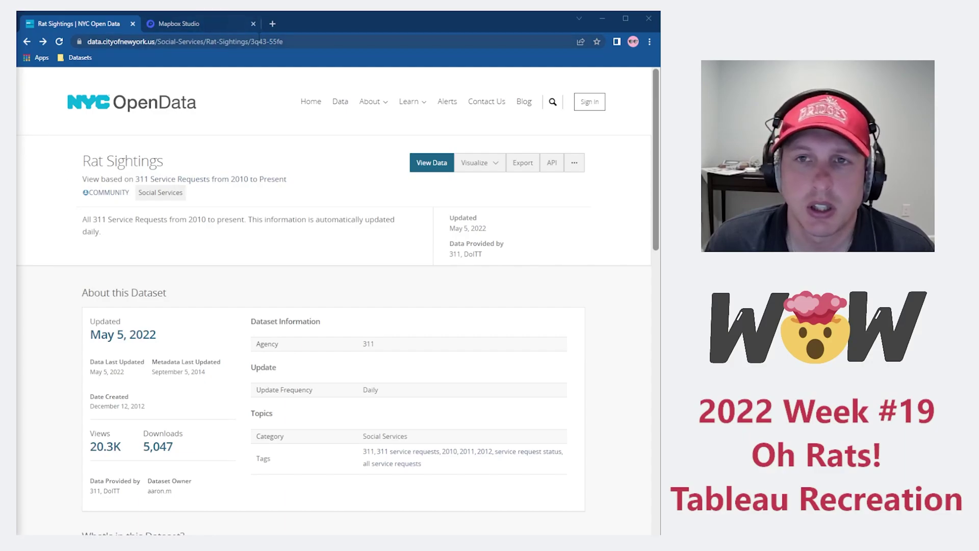
Review the Rat Sightings dataset address and Export download formats, then switch to Power BI Desktop
key(ctrl+l)
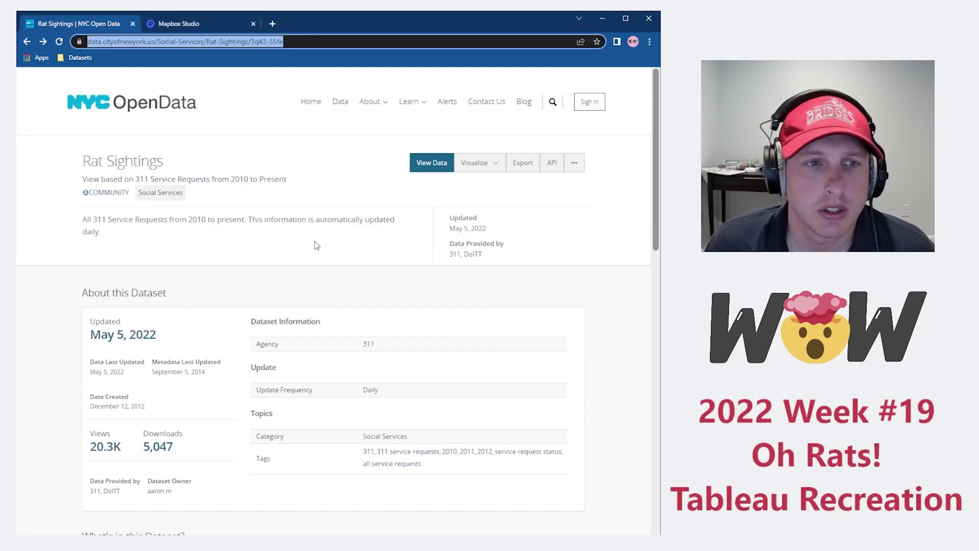
key(End)
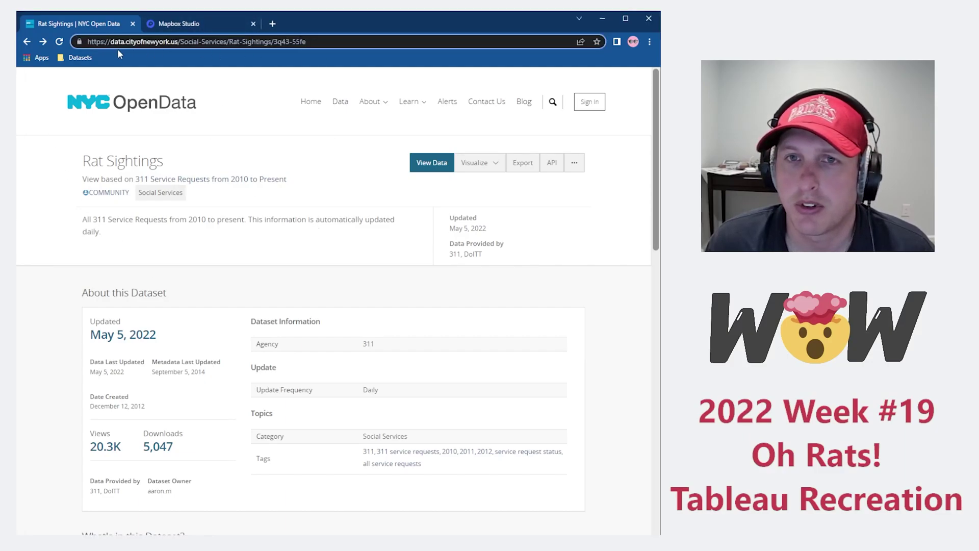
drag(90, 41, 300, 41)
click(291, 157)
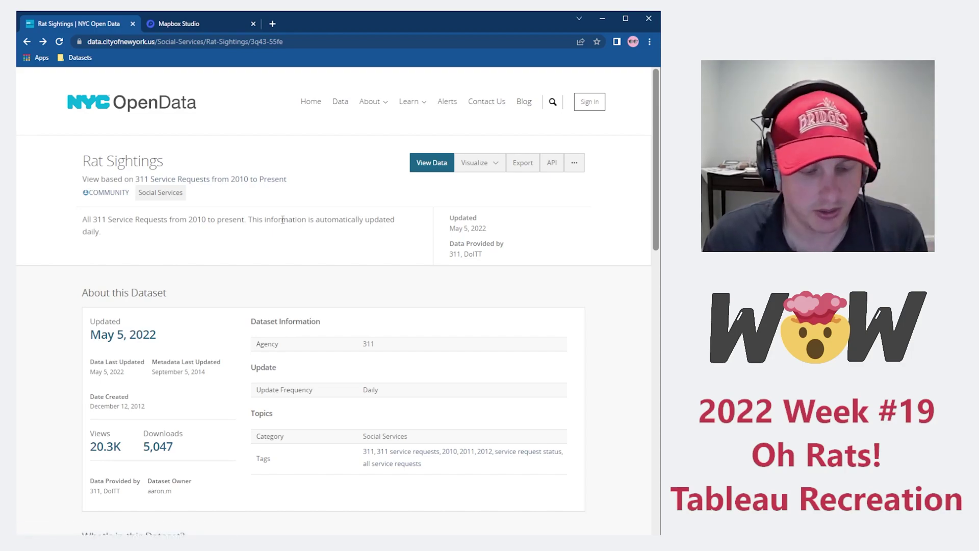
click(523, 163)
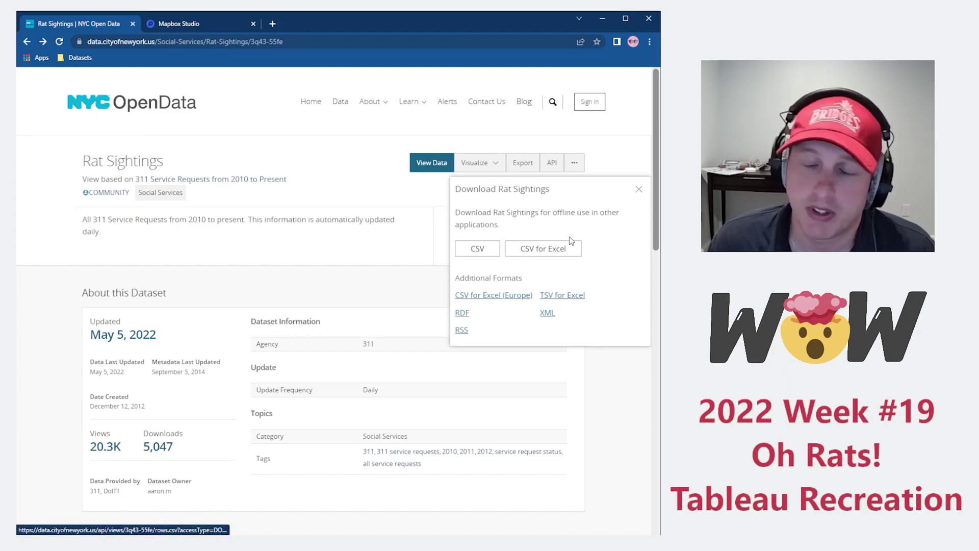
click(639, 189)
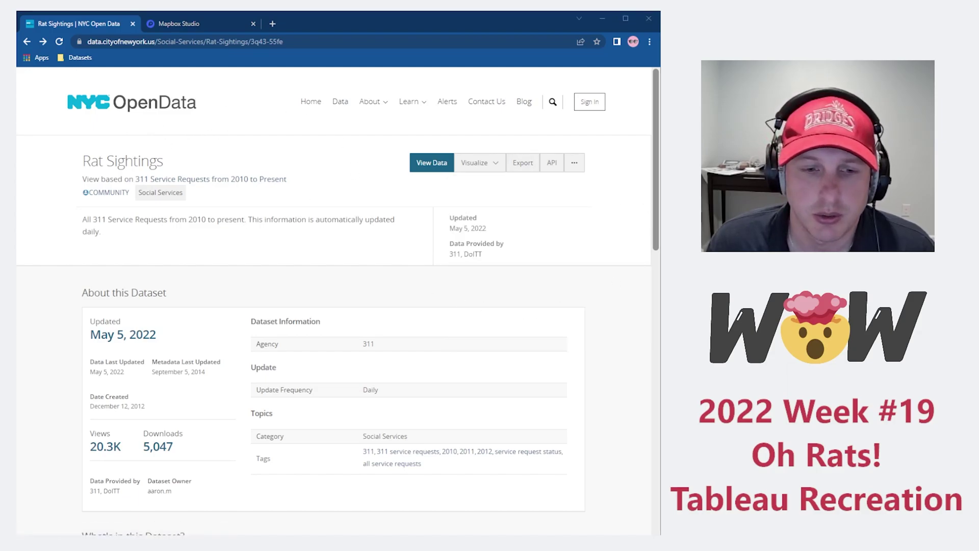
key(alt+Tab)
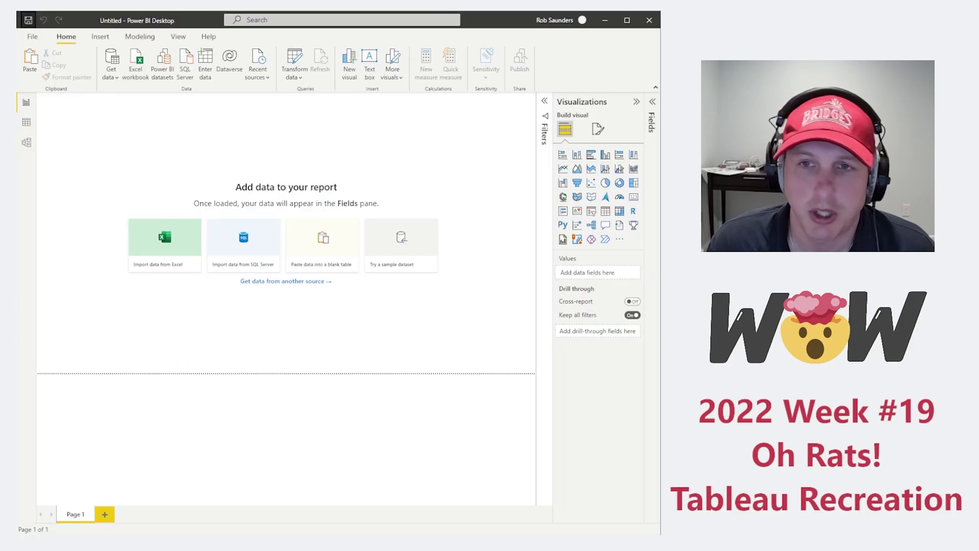
Connect to Rat_Sightings.csv through Get data > Text/CSV and scroll through its column preview
click(175, 269)
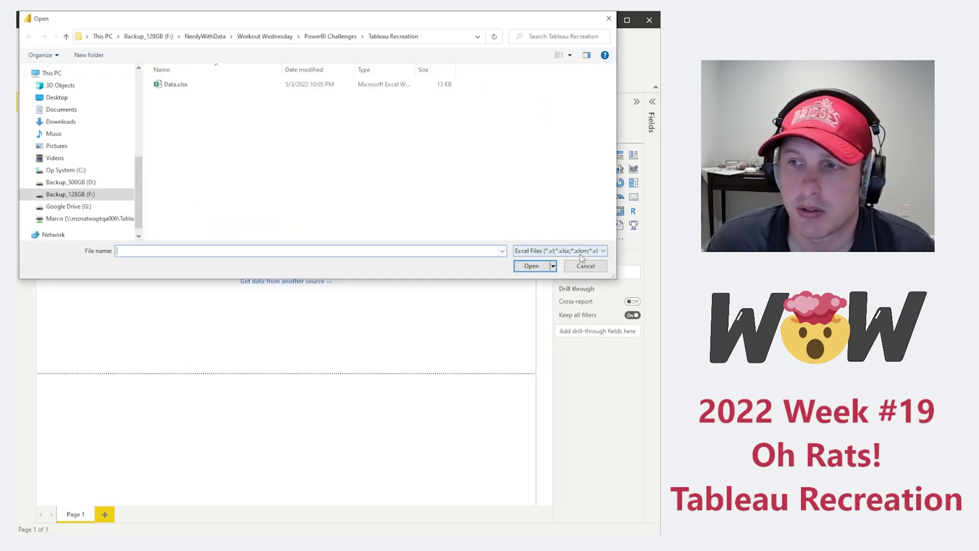
click(588, 269)
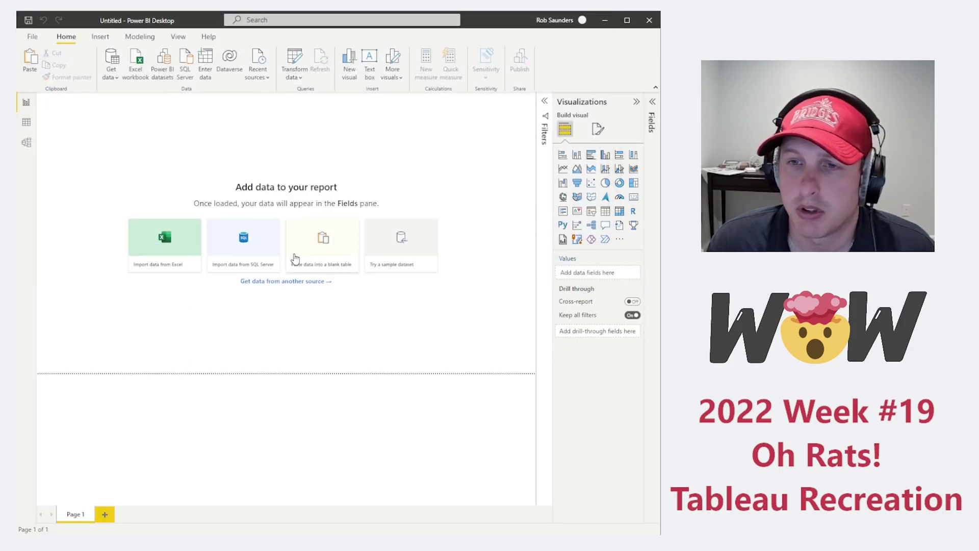
click(119, 79)
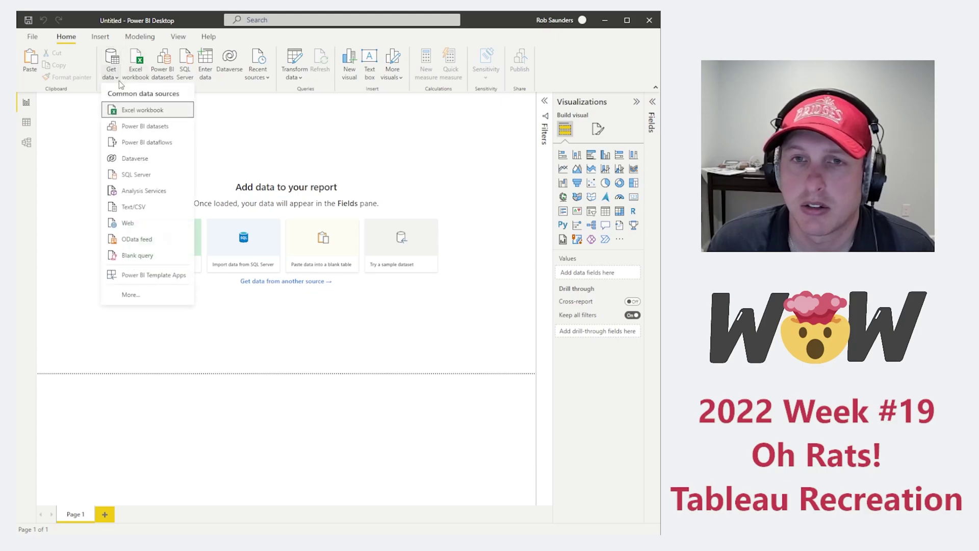
click(150, 213)
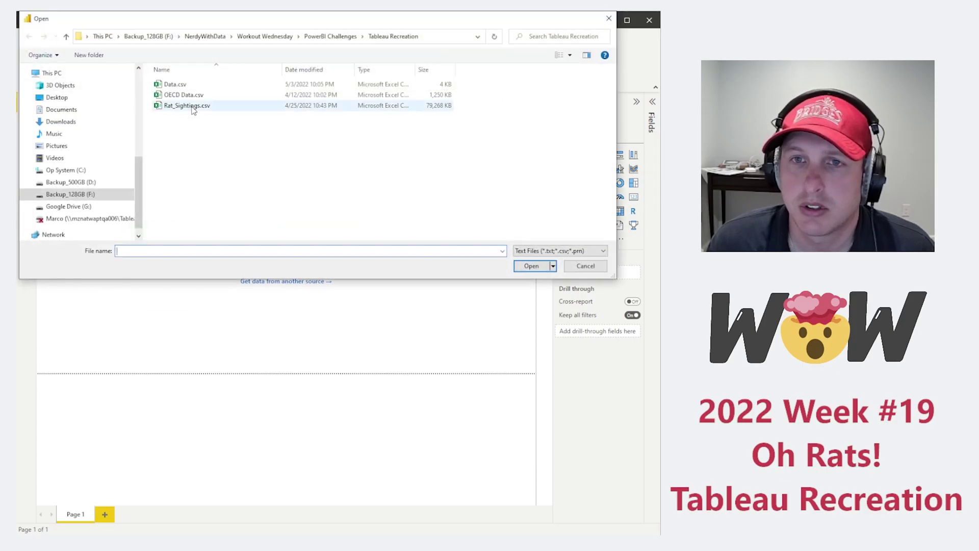
click(193, 107)
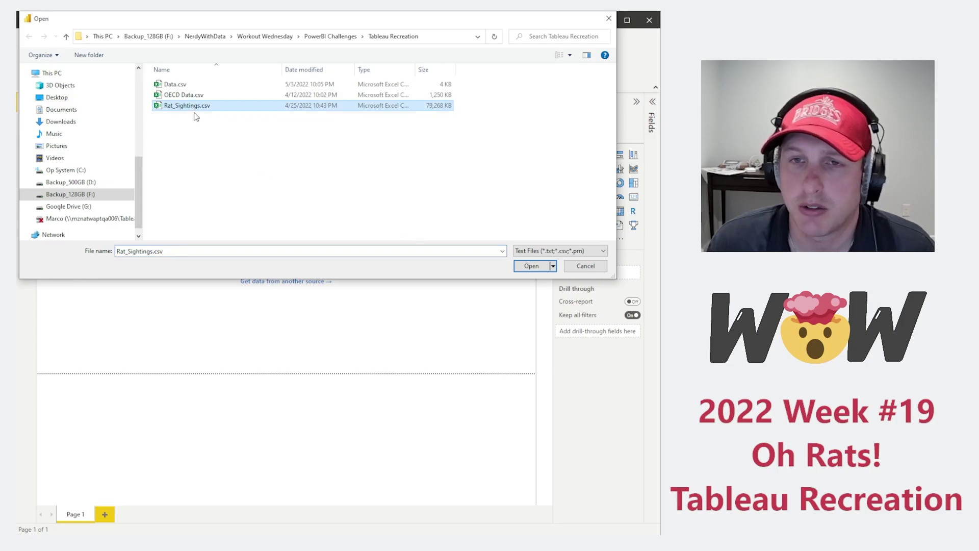
click(532, 266)
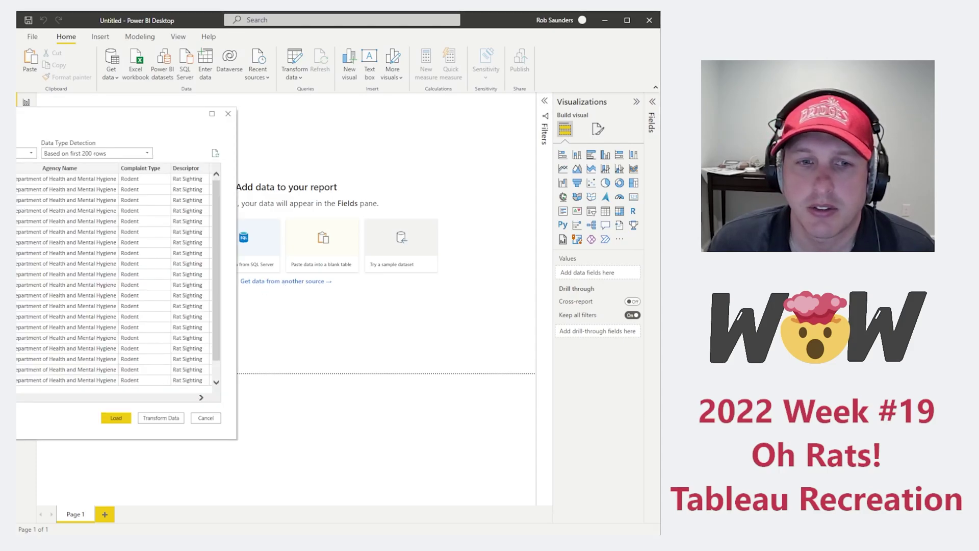
scroll(114, 275, right, 10)
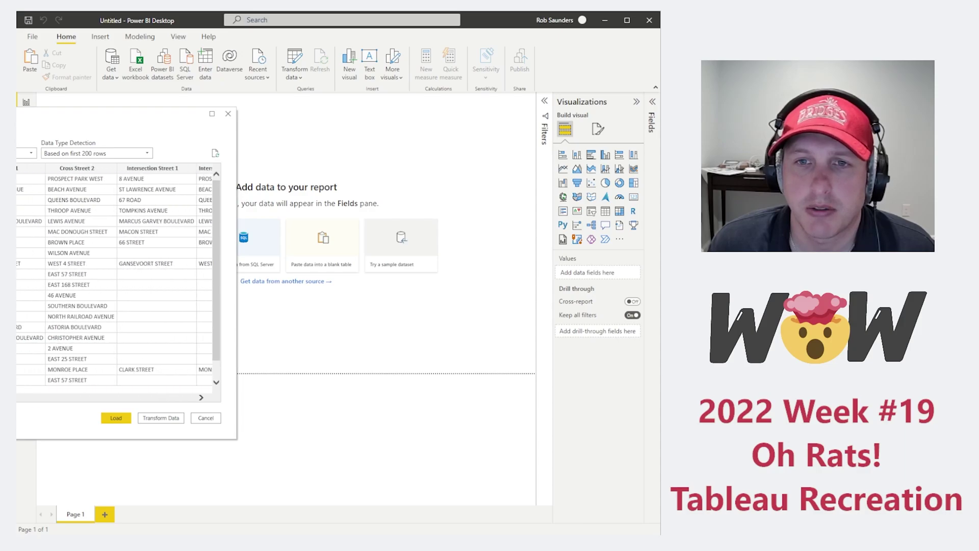
scroll(114, 275, right, 10)
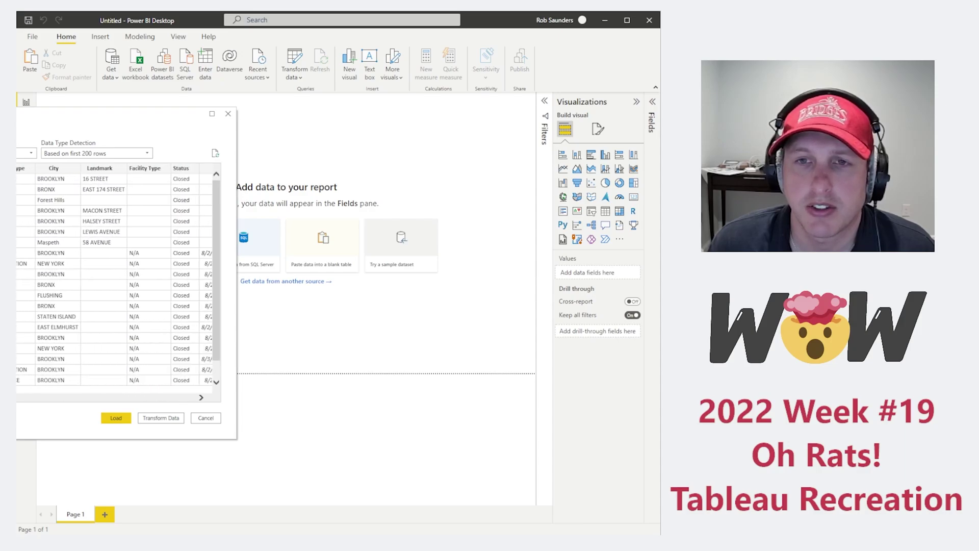
scroll(114, 275, left, 20)
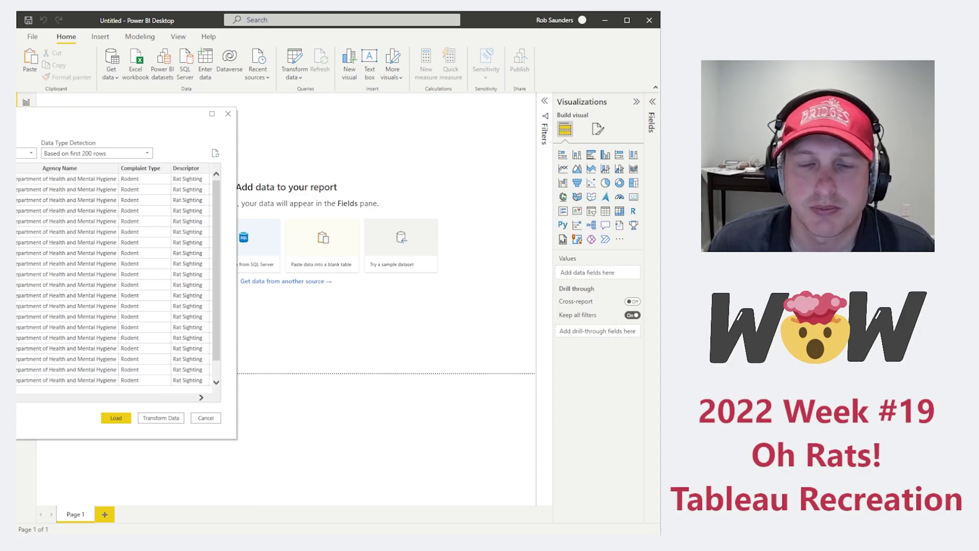
In Power Query, remove the Rat_Sightings columns from Created Date through Park Facility Name
click(161, 418)
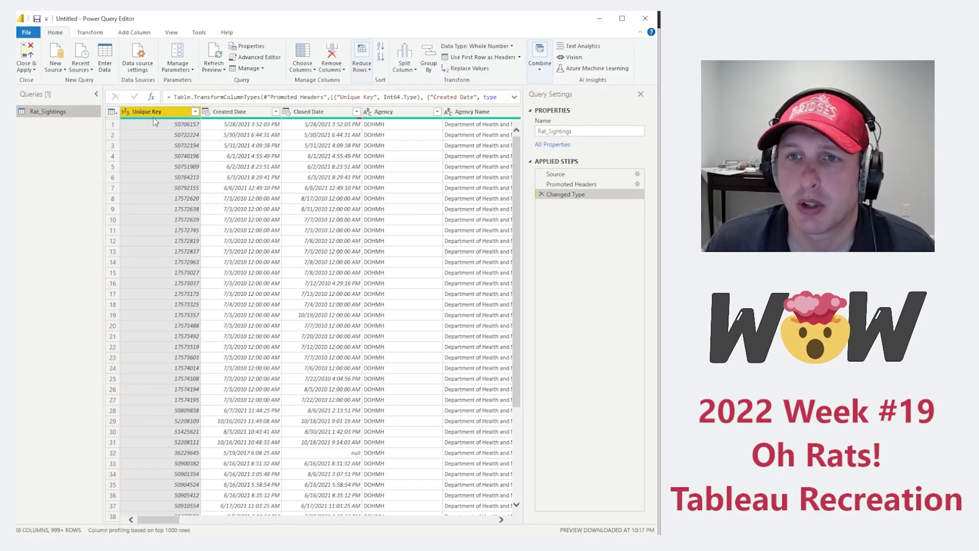
click(247, 112)
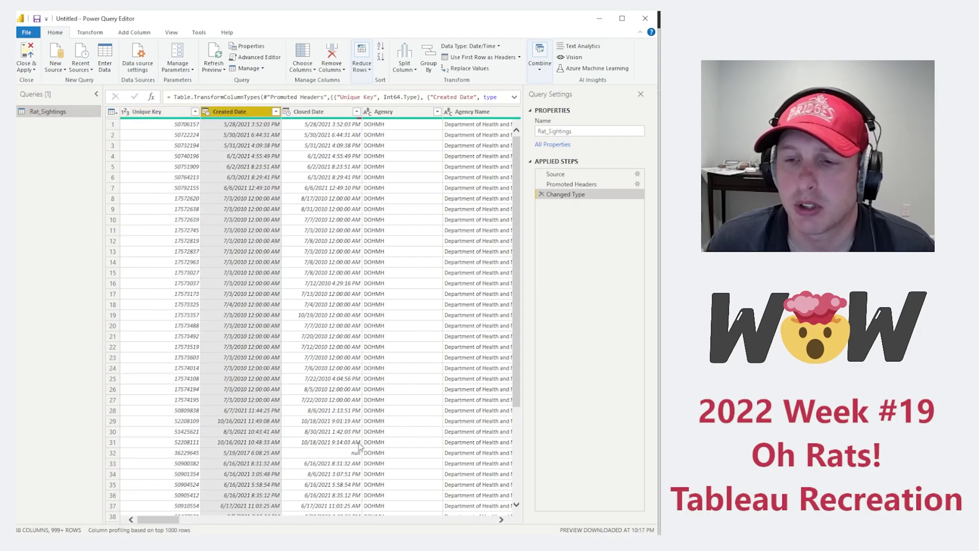
drag(158, 521, 330, 519)
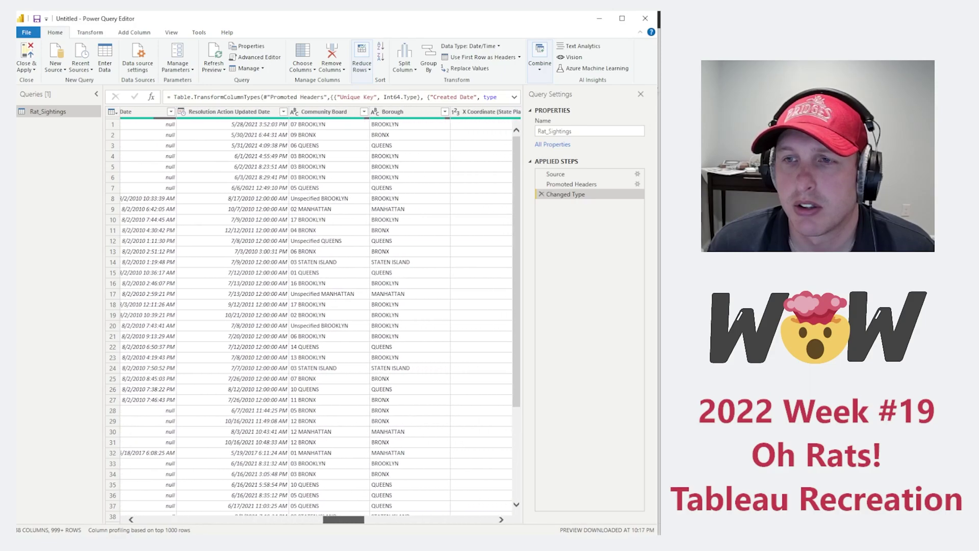
scroll(316, 316, right, 5)
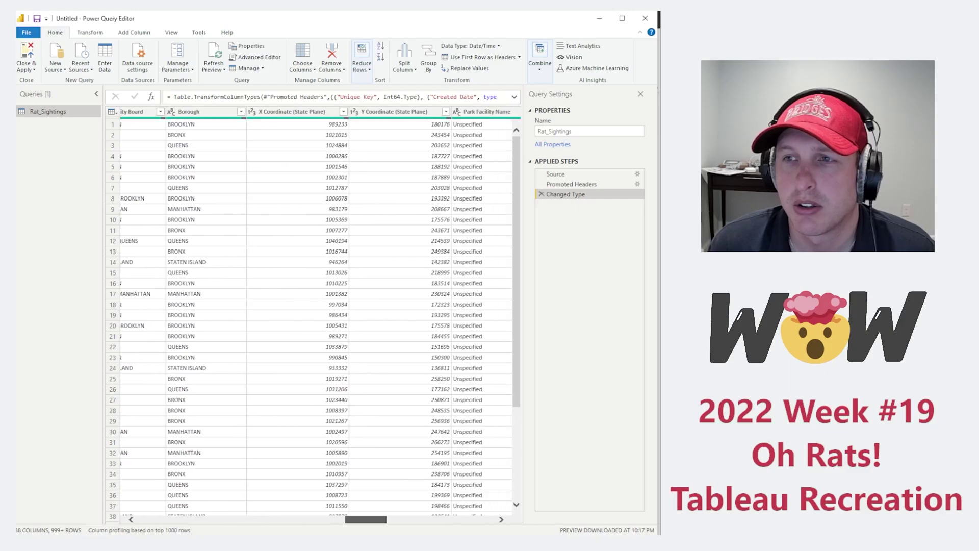
scroll(320, 312, right, 1)
scroll(364, 115, right, 4)
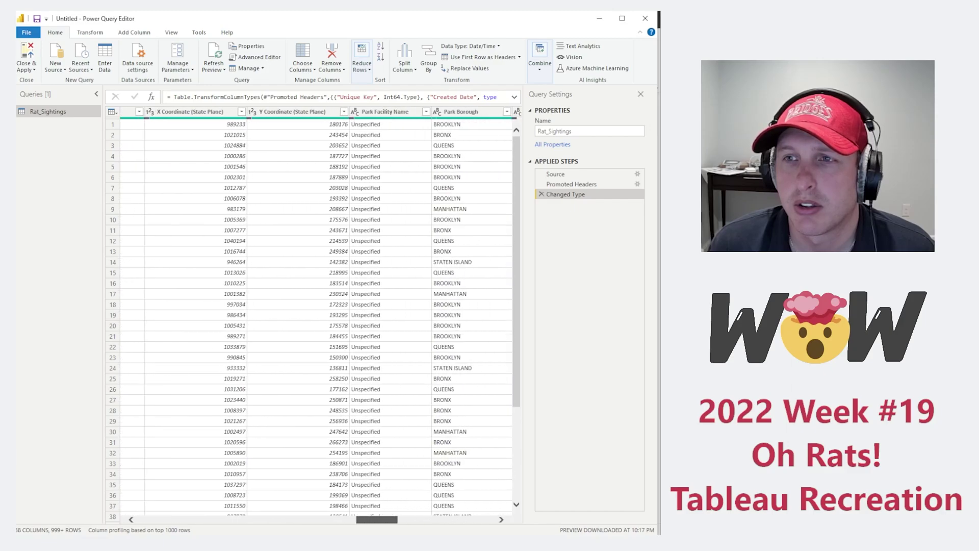
shift+click(364, 112)
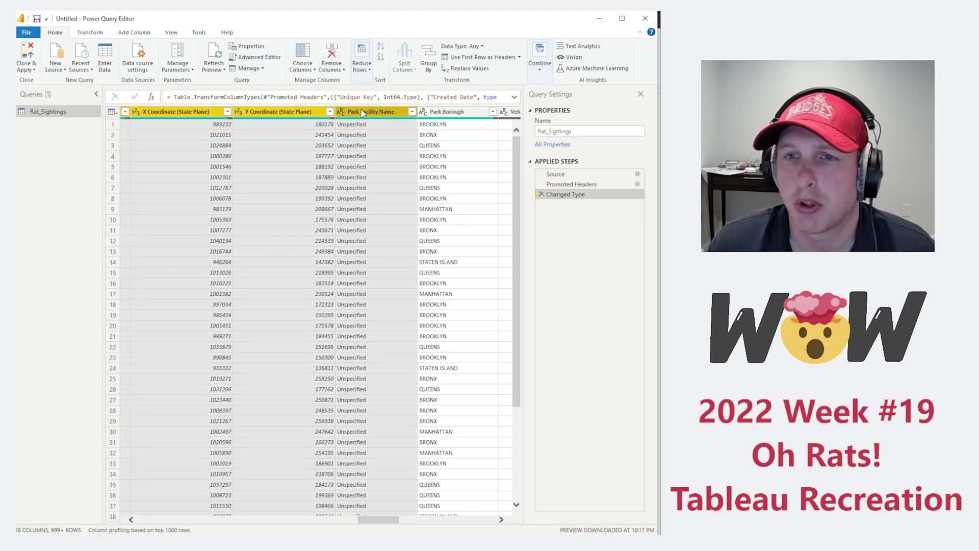
right_click(364, 111)
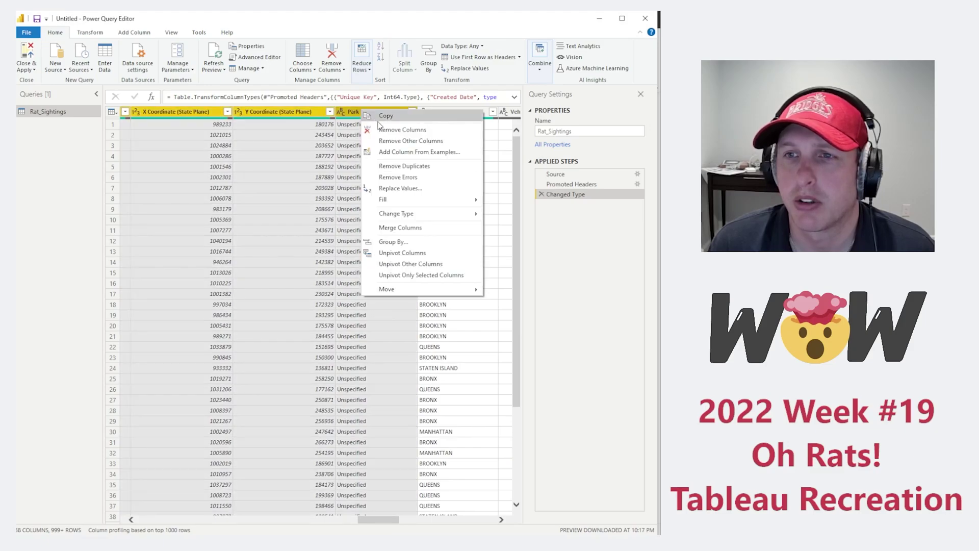
click(408, 128)
Remove Vehicle Type through Bridge Highway Segment, then Close & Apply to load the trimmed table
click(243, 113)
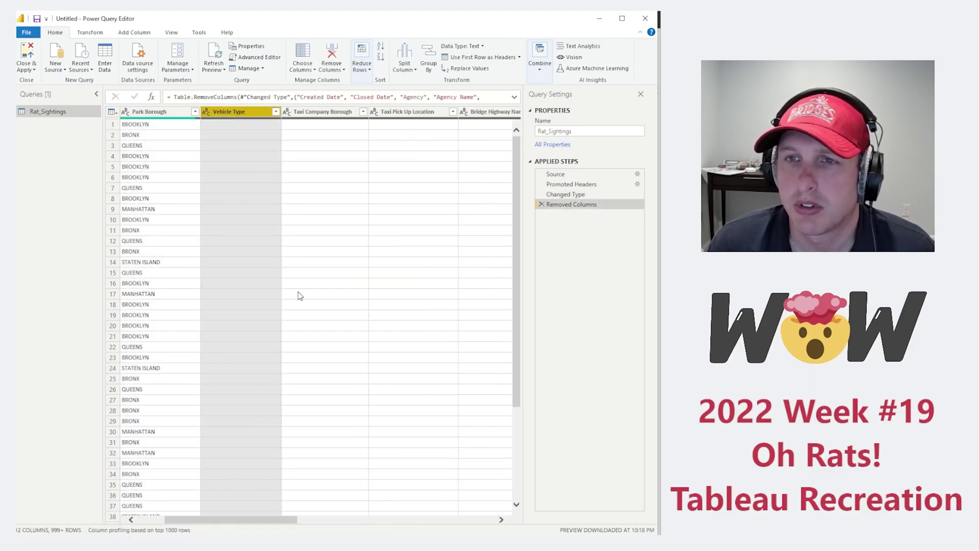
drag(280, 520, 458, 524)
shift+click(243, 109)
right_click(243, 109)
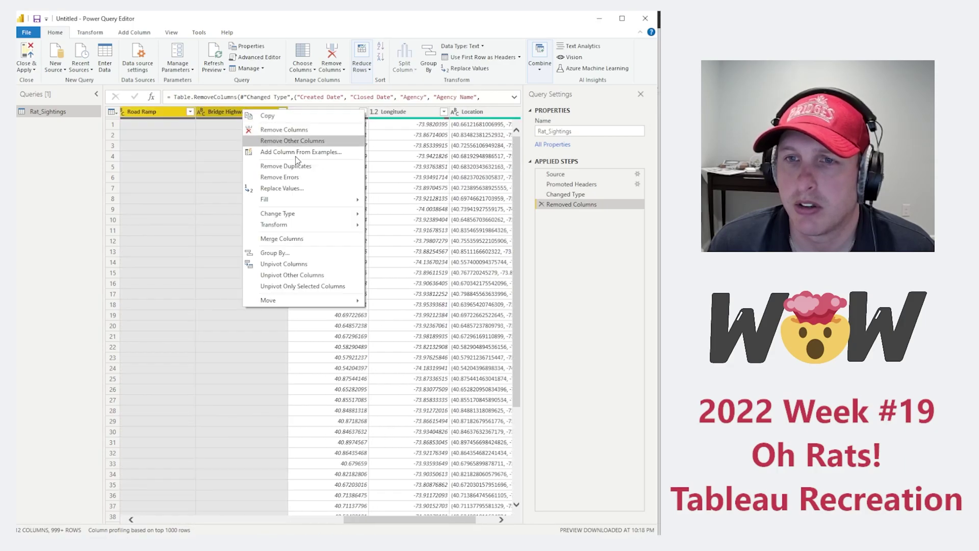
click(284, 130)
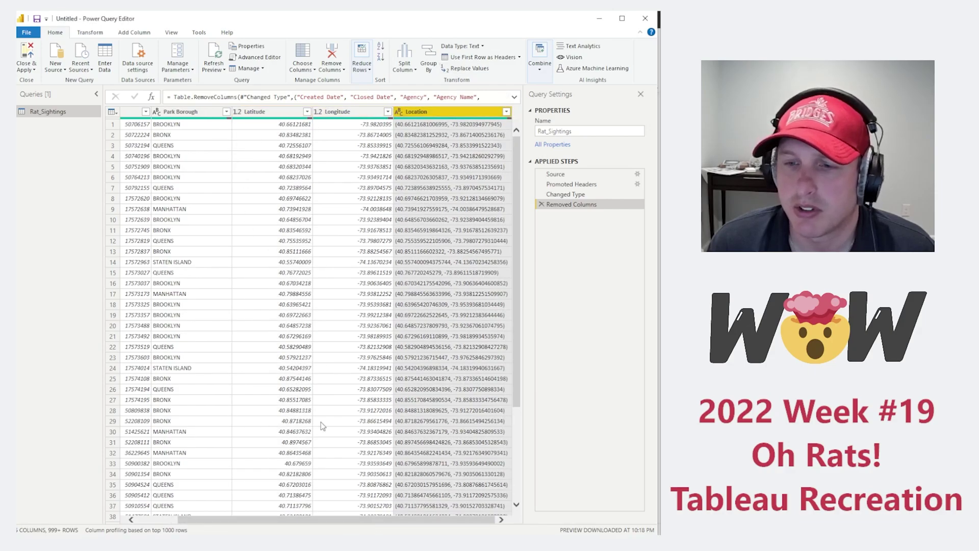
drag(293, 520, 204, 520)
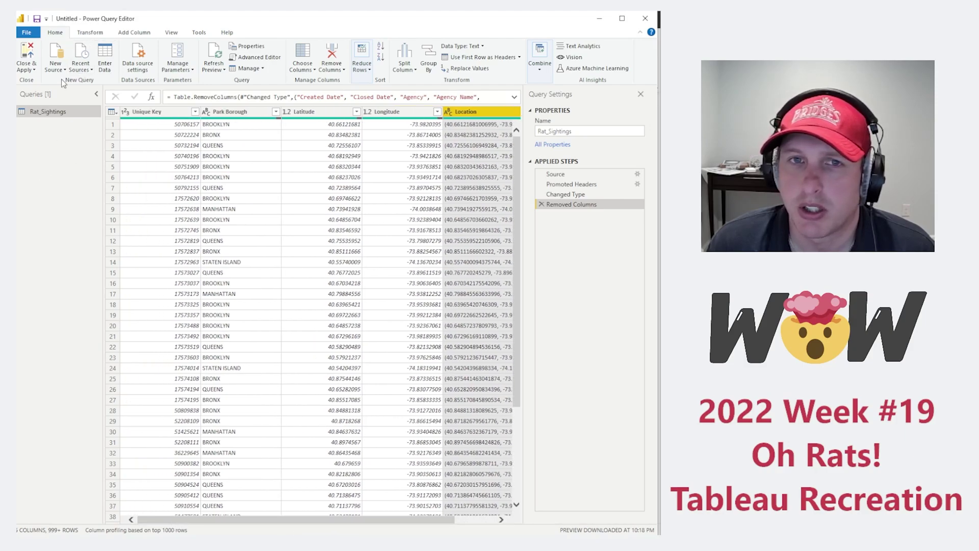
click(28, 54)
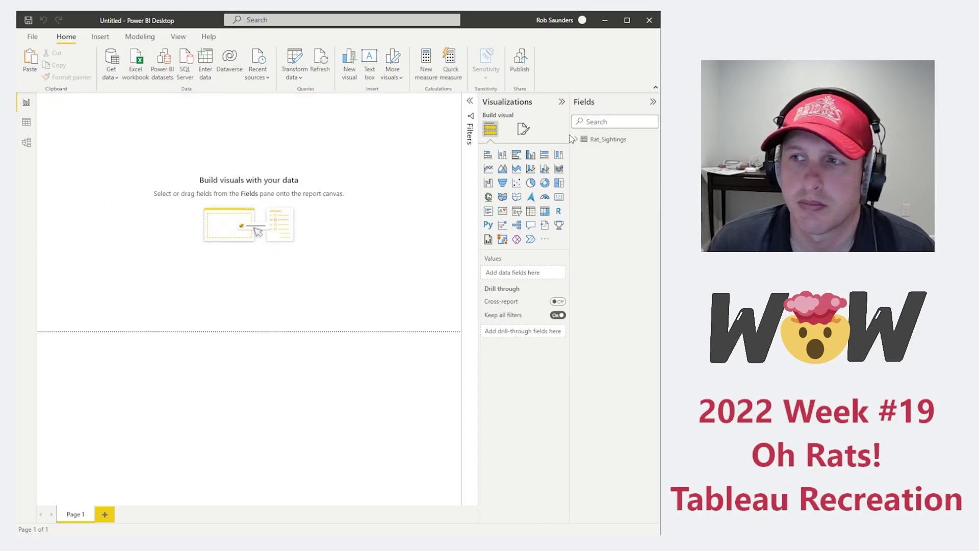
click(576, 139)
click(577, 139)
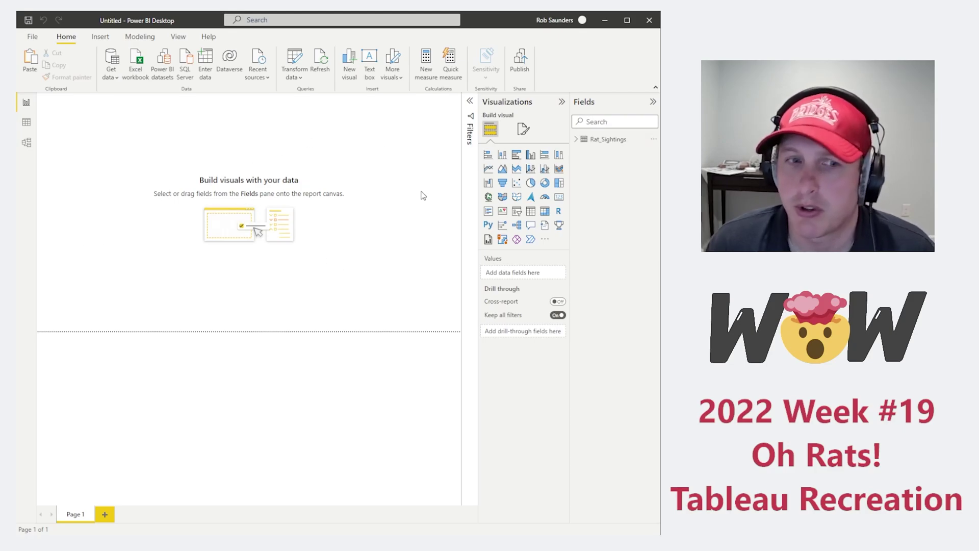
Set the Latitude field's data category to Latitude and Longitude's to Longitude
click(589, 143)
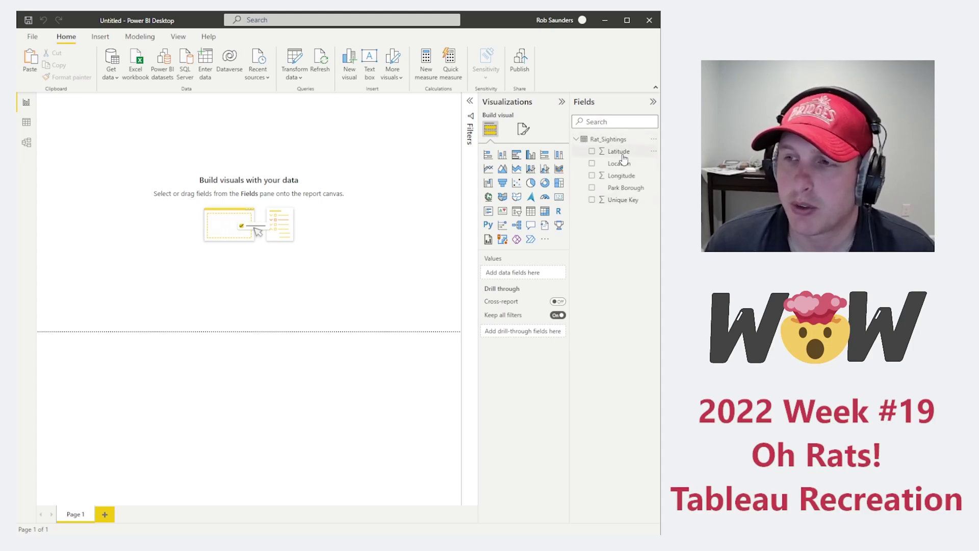
click(623, 156)
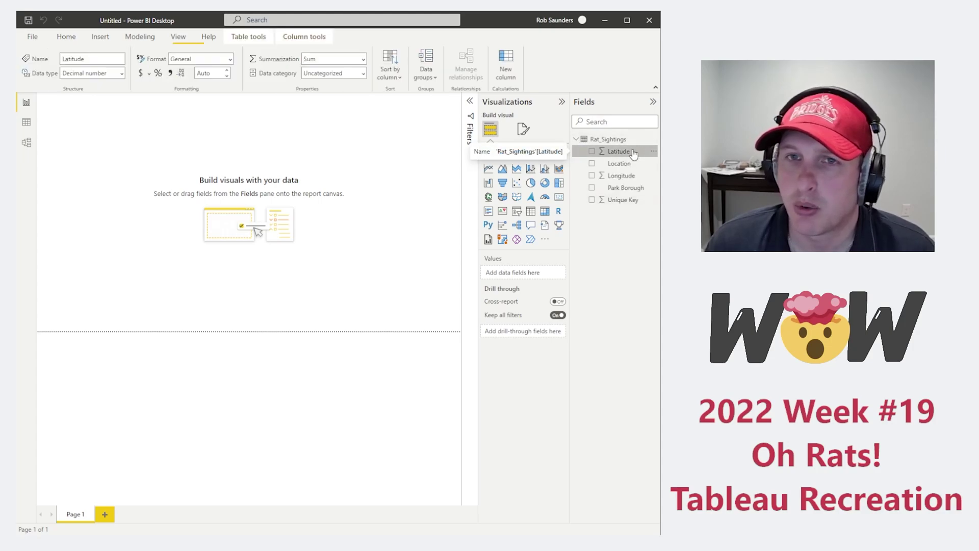
click(364, 75)
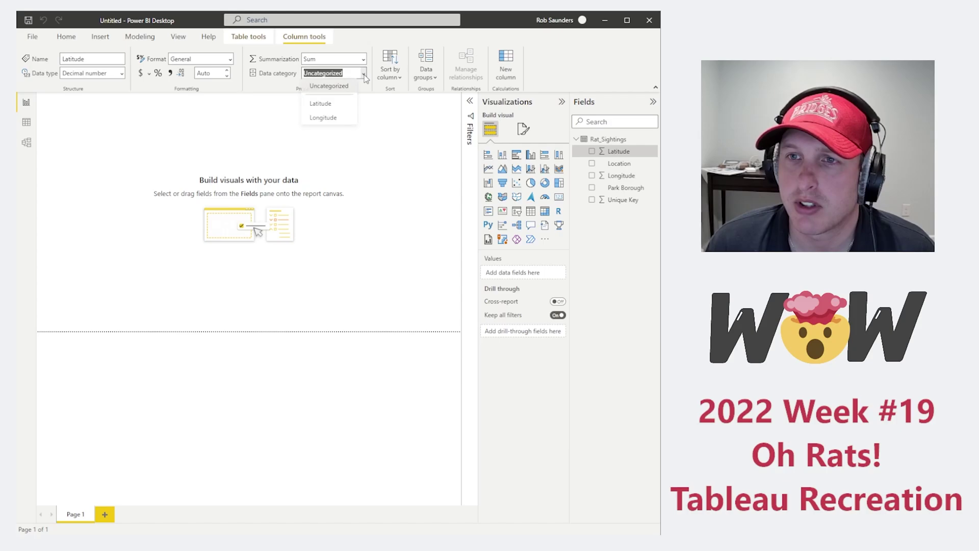
click(345, 106)
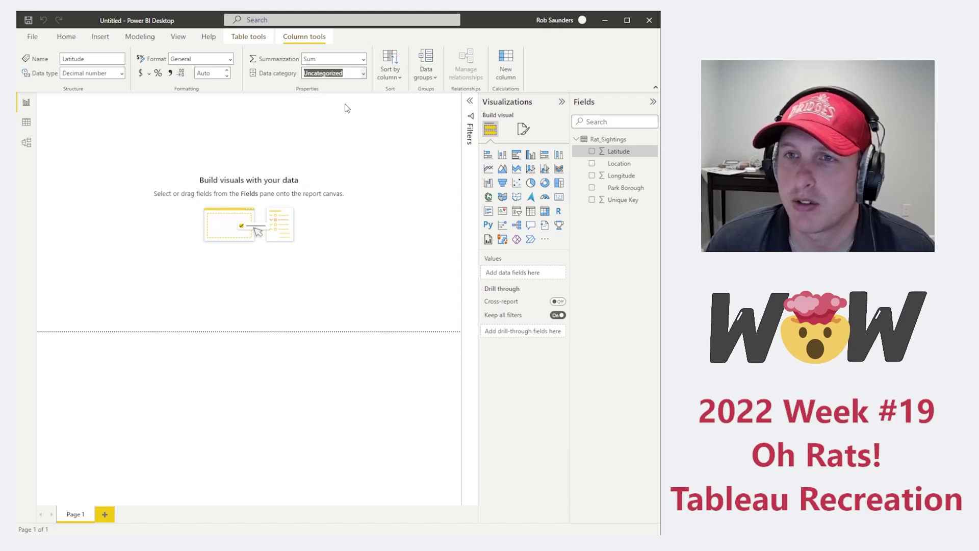
click(623, 176)
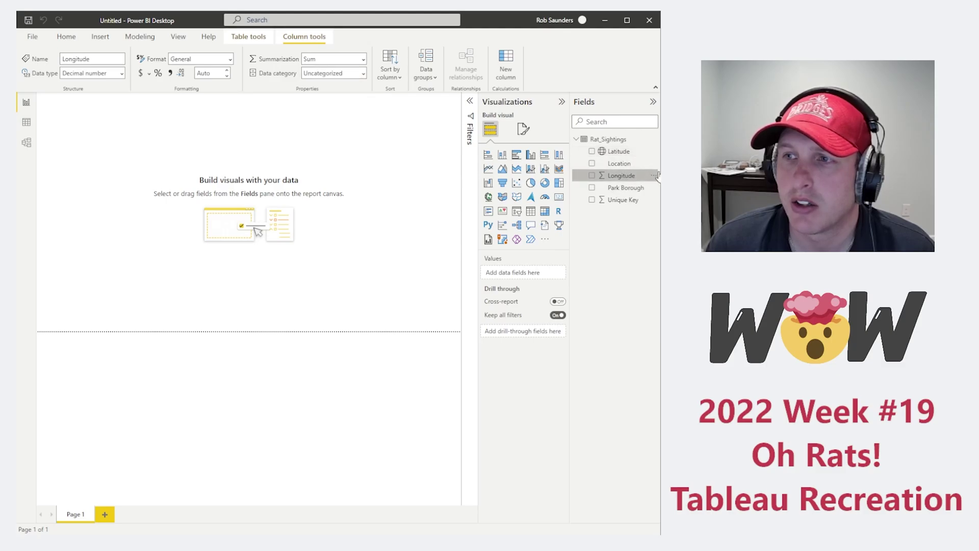
click(362, 75)
click(331, 118)
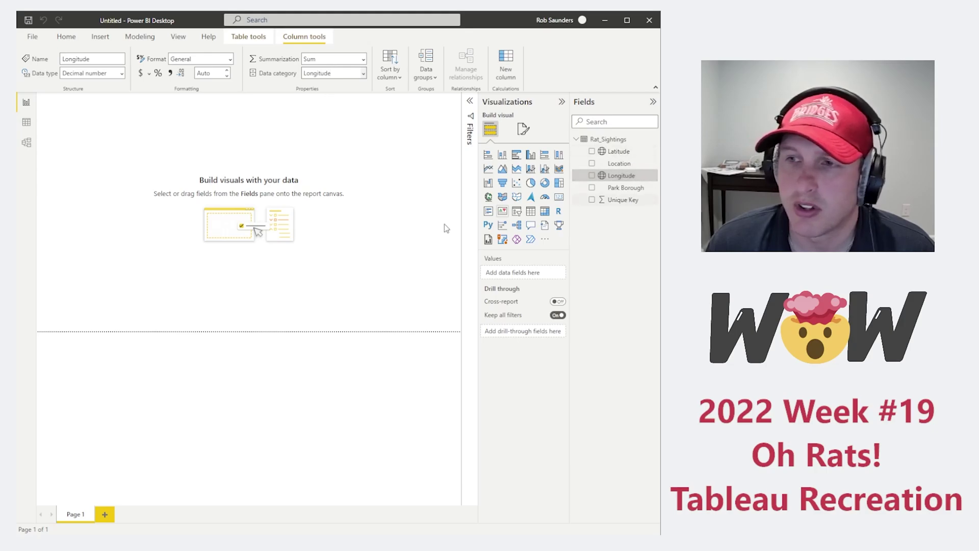
Set Unique Key's summarization to Don't summarize
click(624, 200)
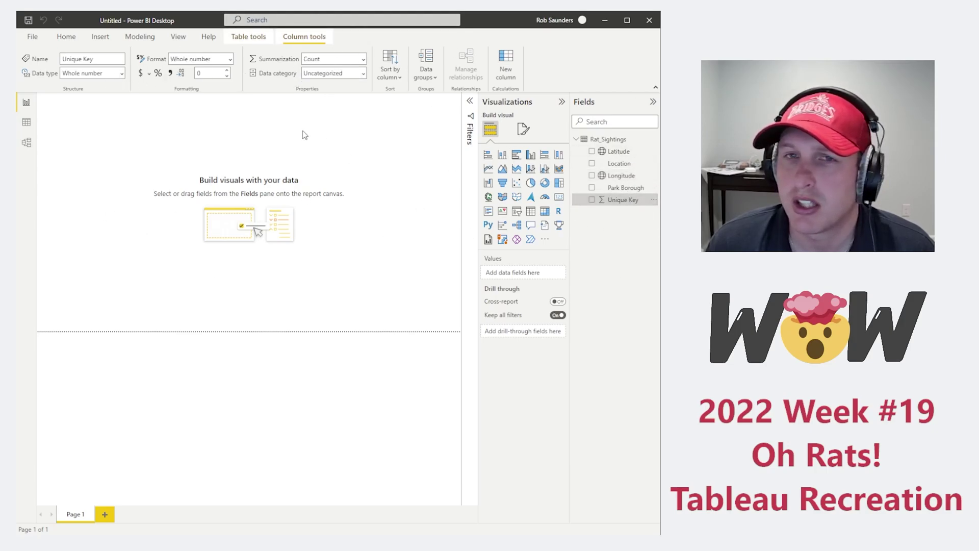
click(364, 59)
click(322, 73)
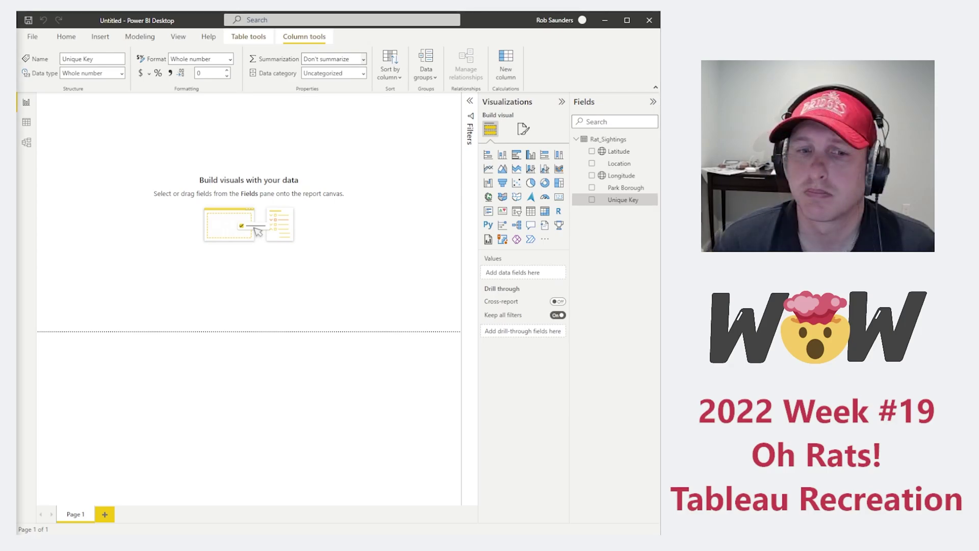
Search AppSource for 'mapbox', add the Mapbox Visual, and place an empty Mapbox map on the page
click(545, 239)
click(585, 245)
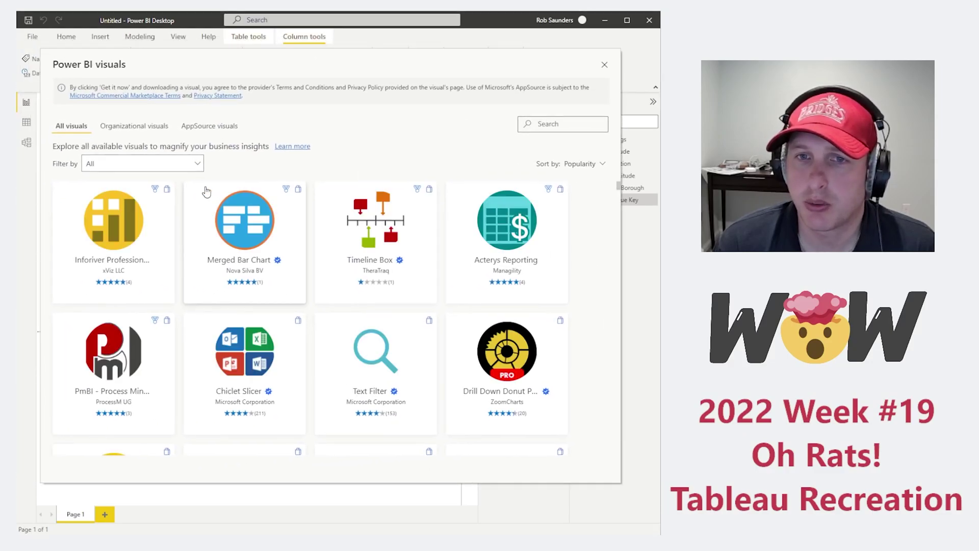
text(mapbopx)
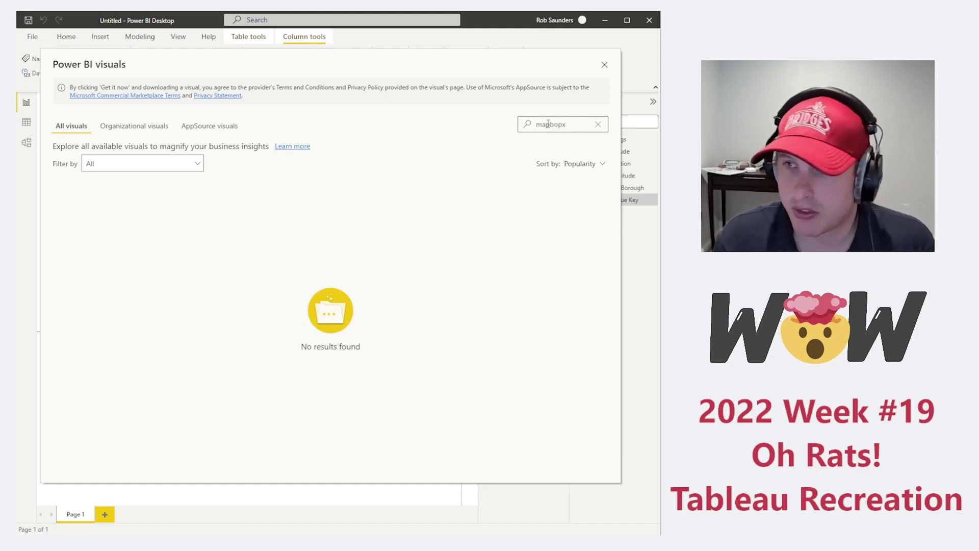
key(BackSpace)
text(x)
click(128, 255)
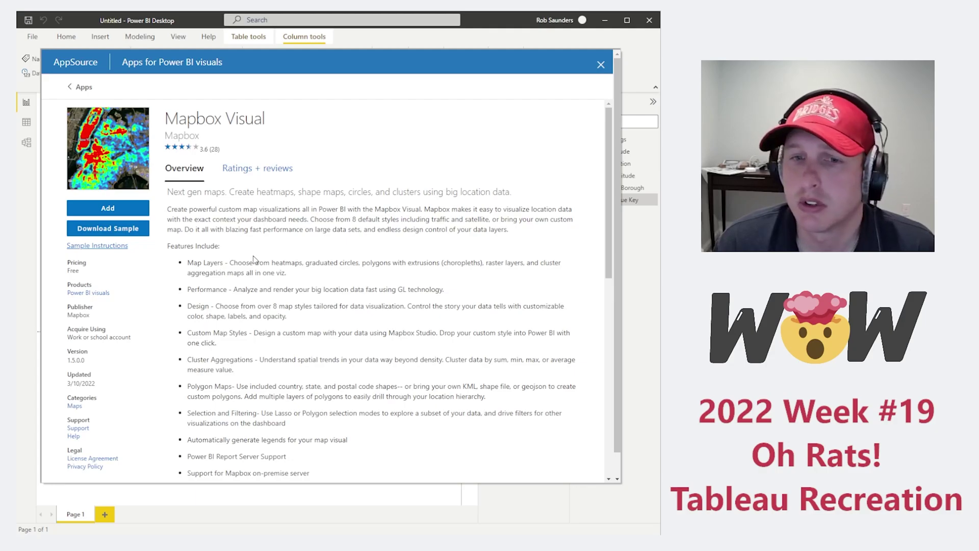
click(120, 213)
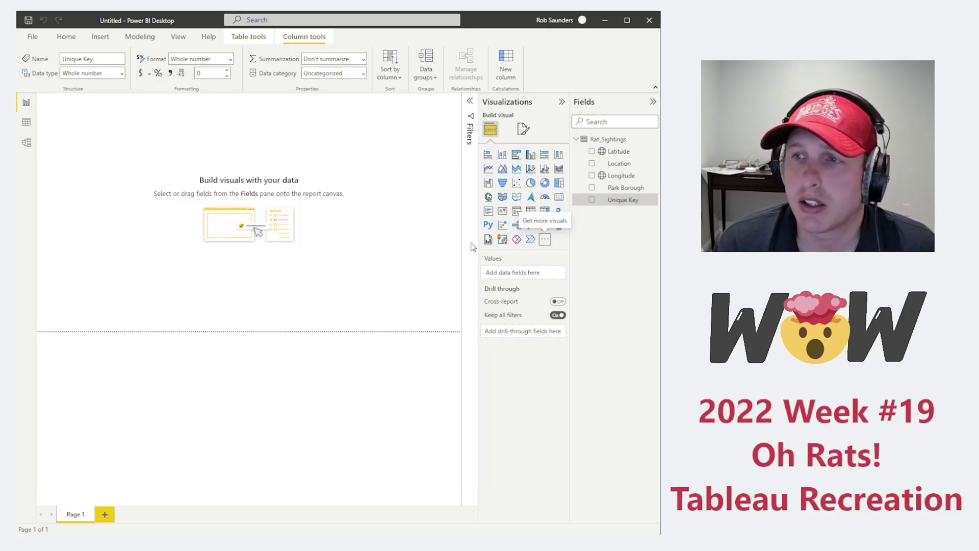
click(102, 295)
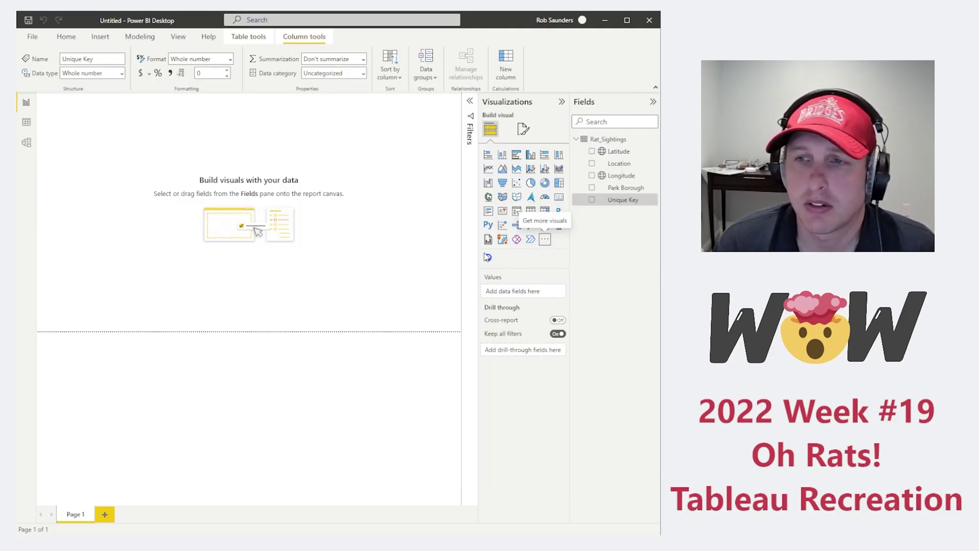
click(489, 258)
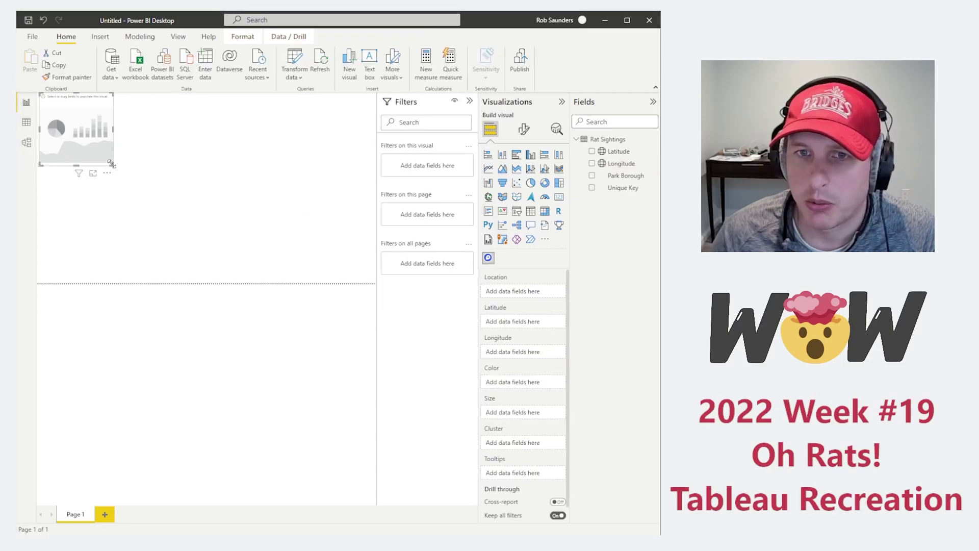
Resize the Mapbox visual to fill the top half of the page
drag(112, 165, 376, 282)
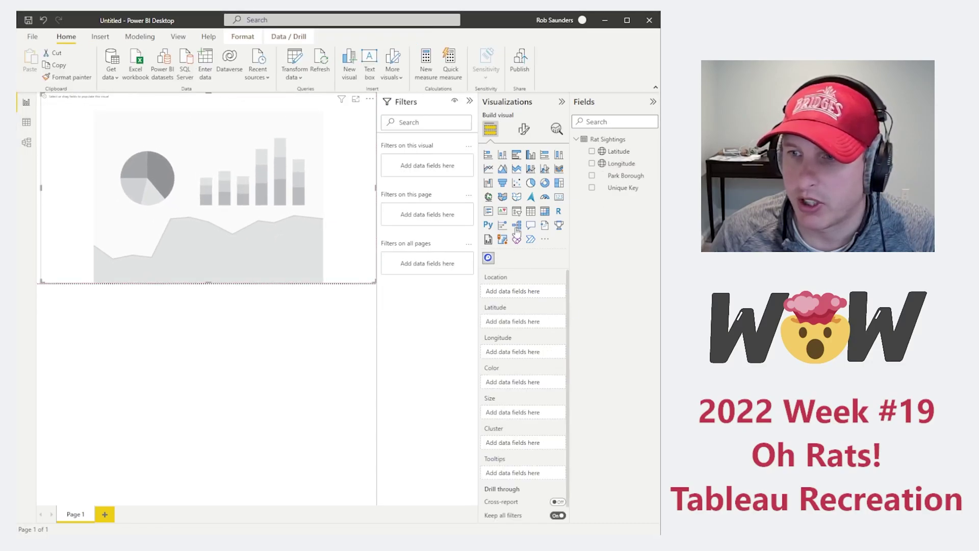
click(524, 129)
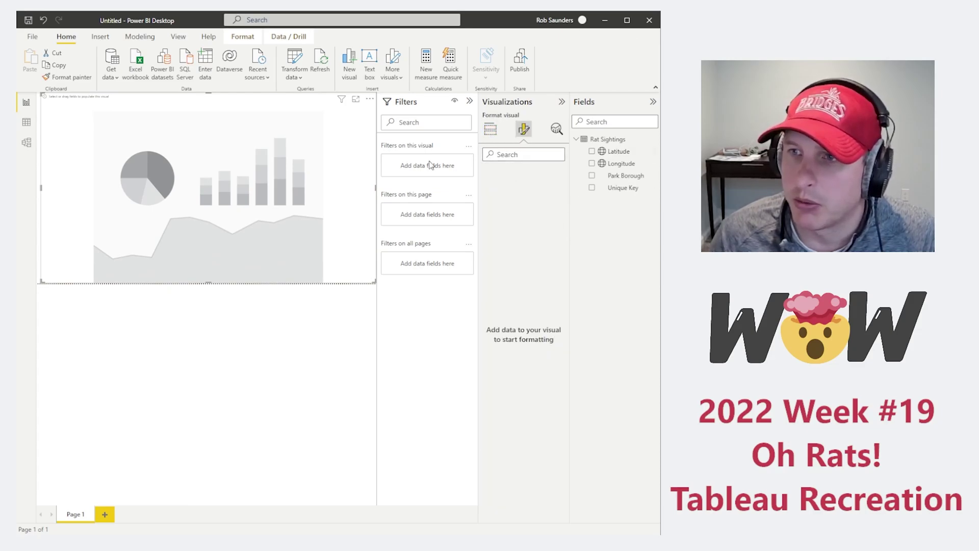
click(490, 129)
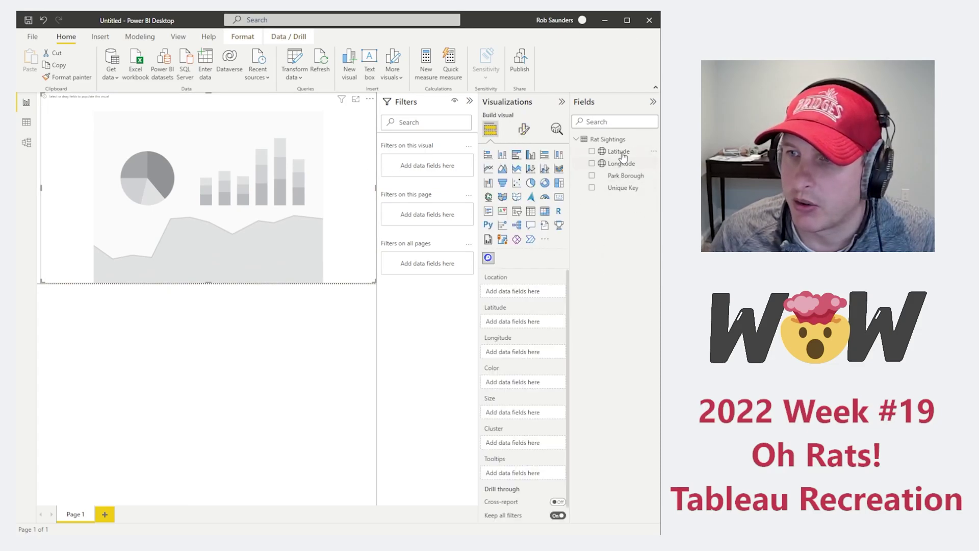
Assign Latitude and Longitude to the map wells, with Longitude set to Don't summarize
drag(623, 156, 521, 357)
drag(517, 291, 521, 324)
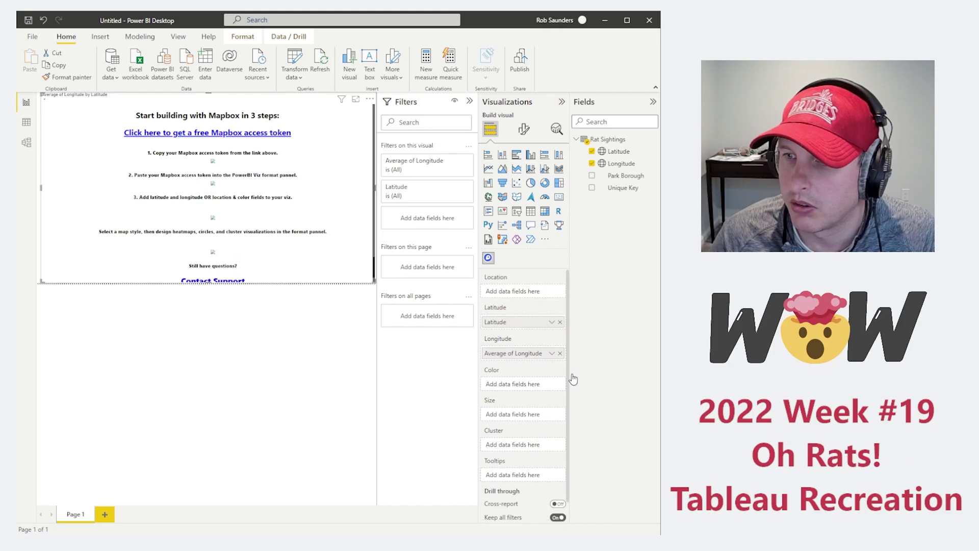
click(551, 353)
click(571, 218)
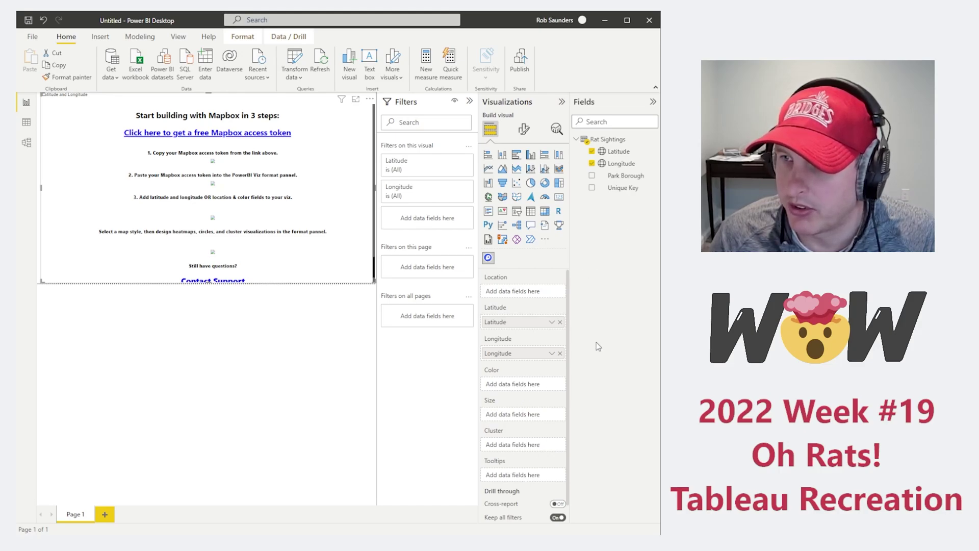
drag(623, 189, 535, 293)
click(560, 292)
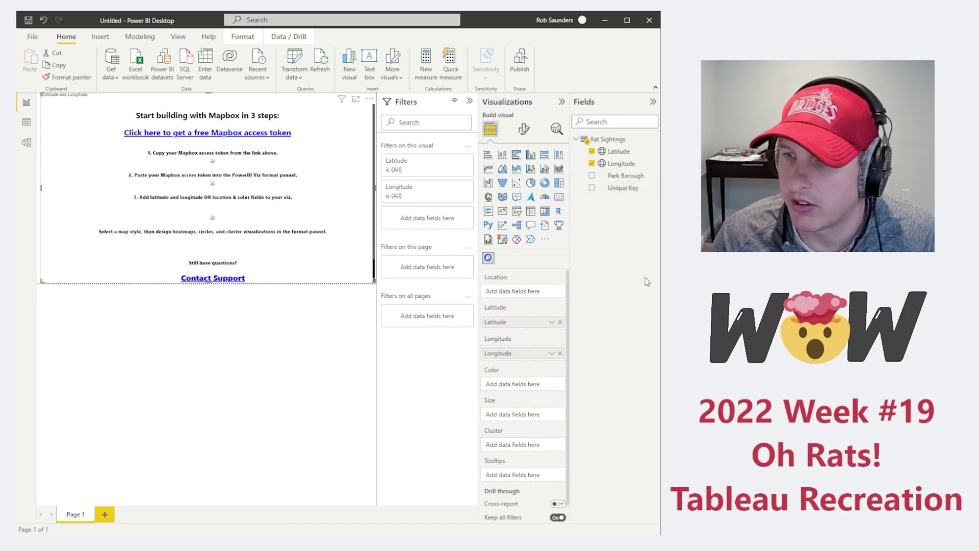
Set the map's Viz Settings Map Style to Custom and select the Style URL field
click(524, 129)
click(489, 200)
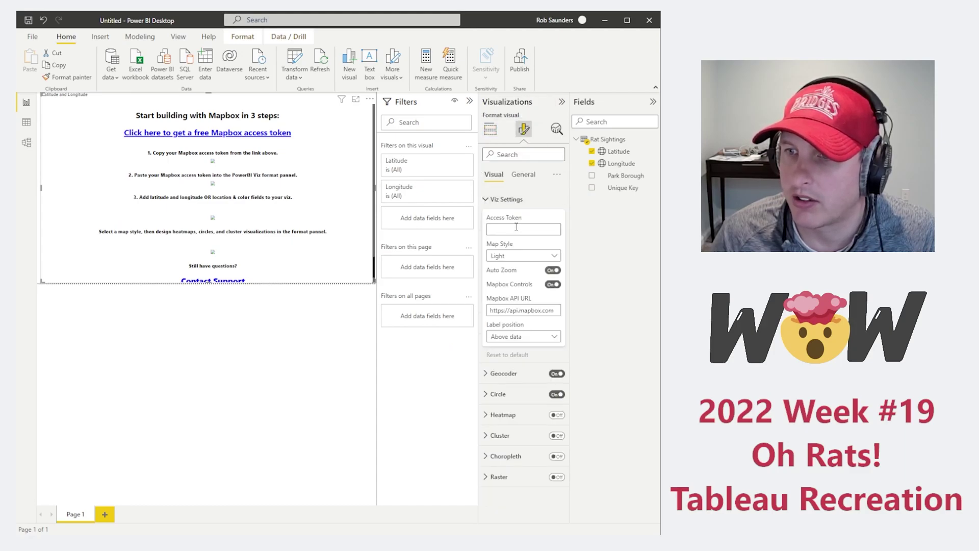
click(538, 261)
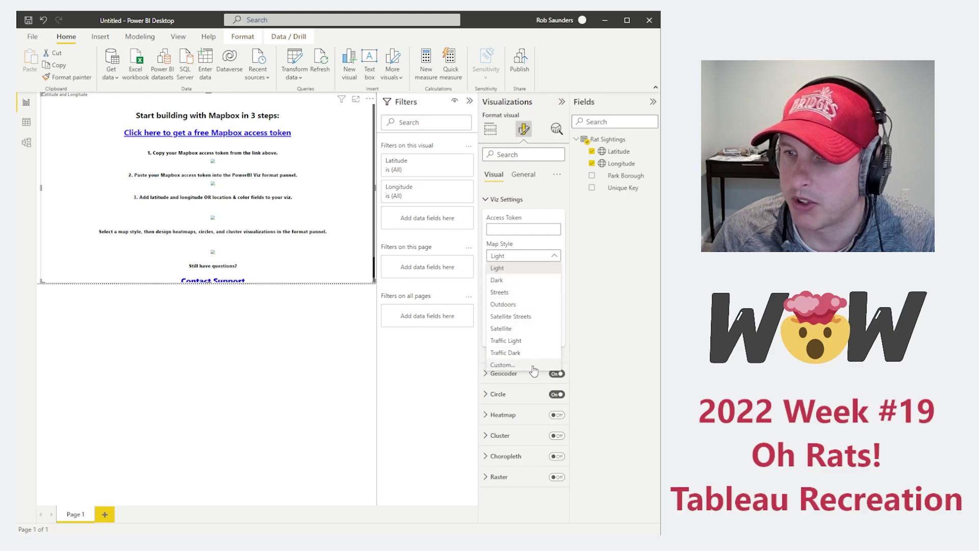
click(510, 367)
click(521, 282)
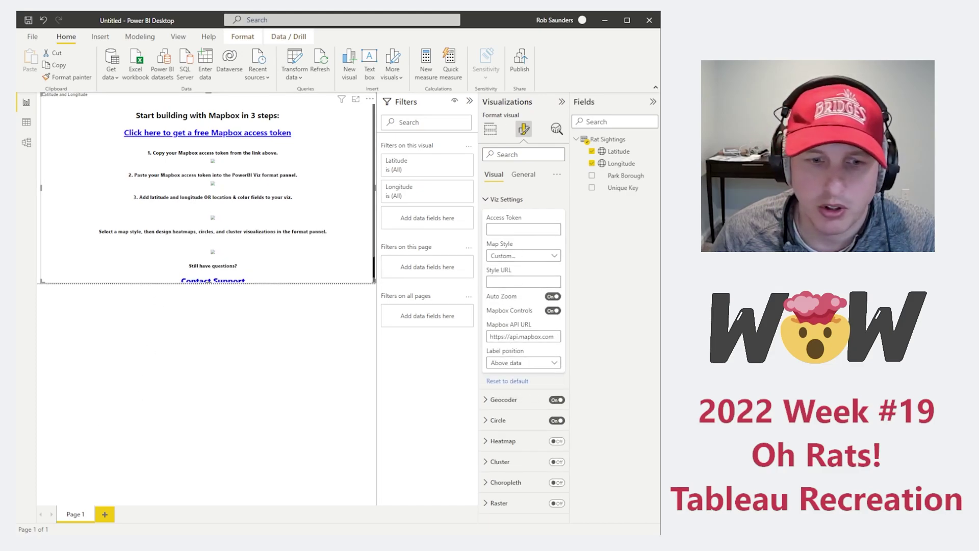
key(alt+Tab)
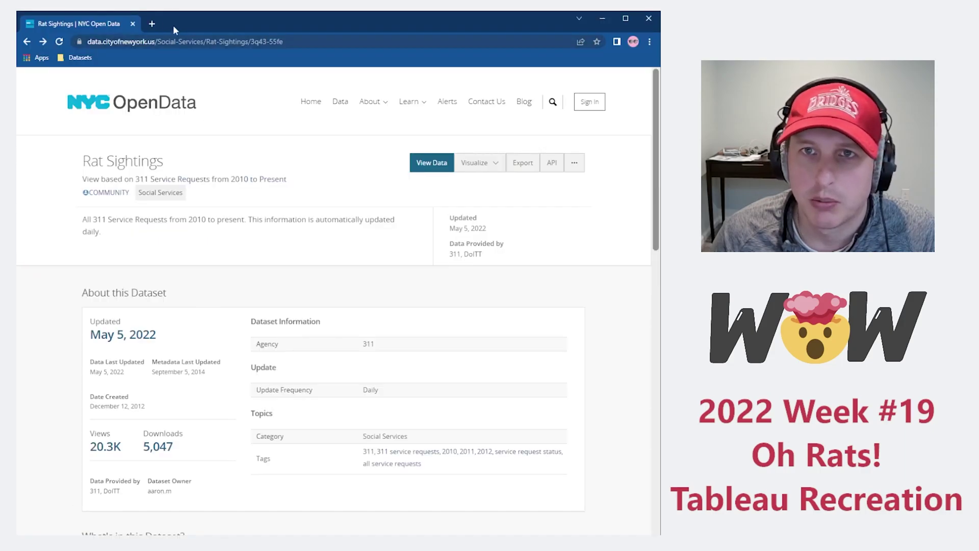
Go to studio.mapbox.com in a new tab and sign in to the Mapbox account
click(152, 24)
text(s)
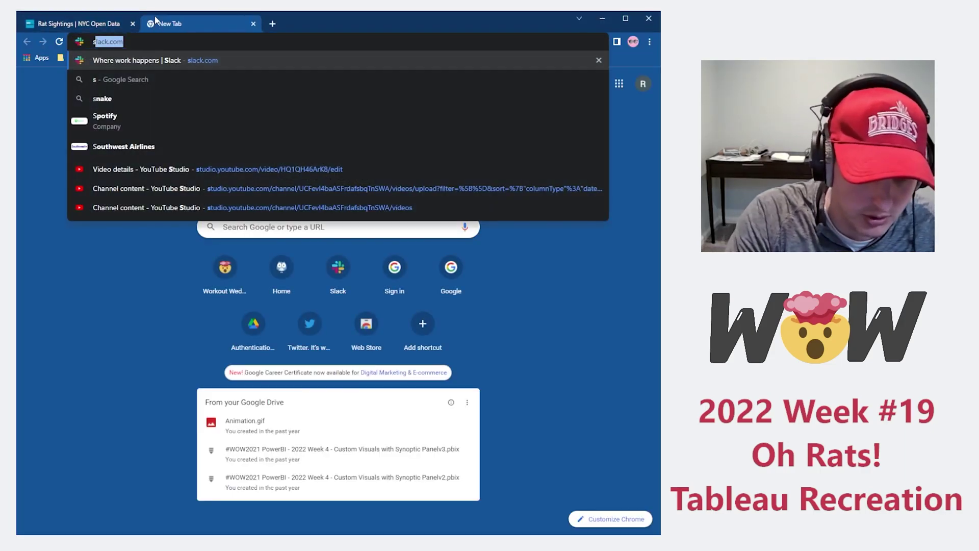
text(tudio.,)
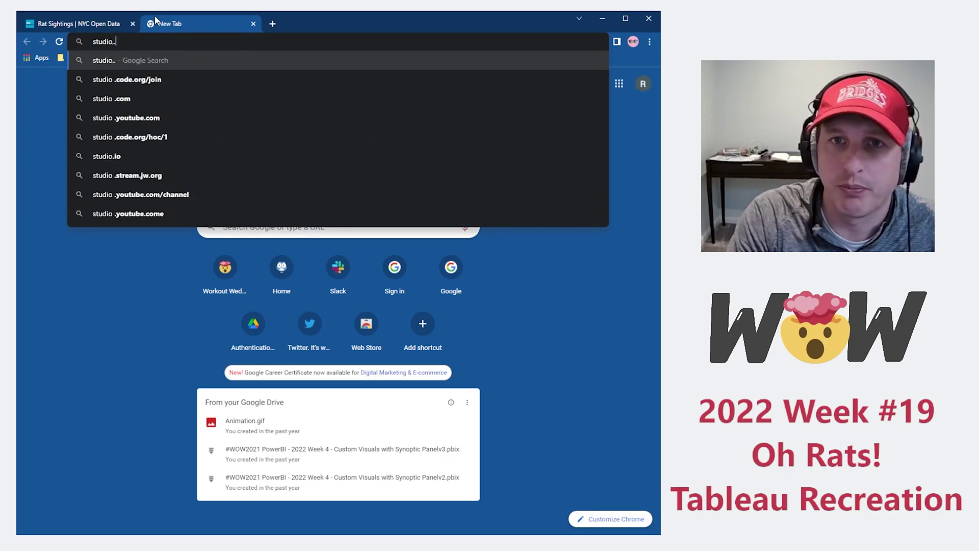
key(BackSpace)
text(map)
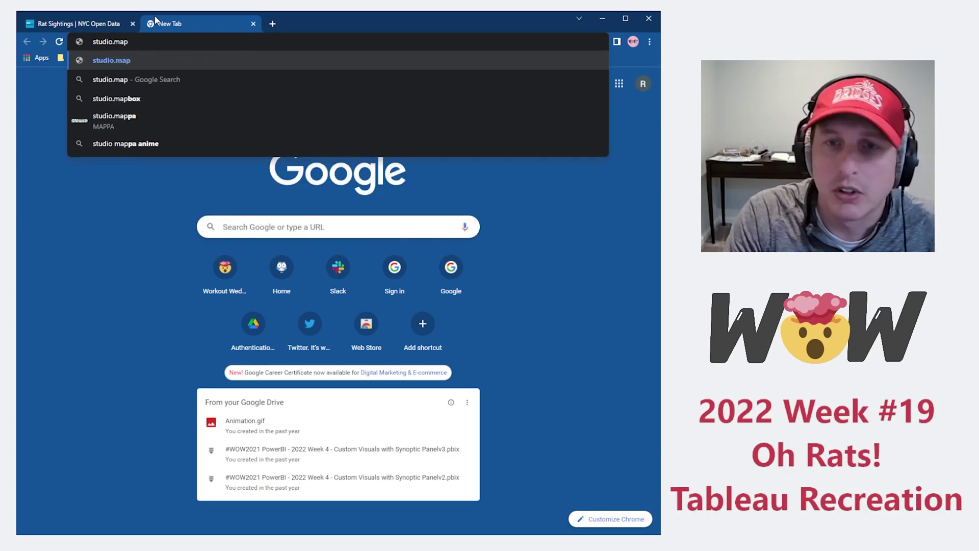
text(box.c)
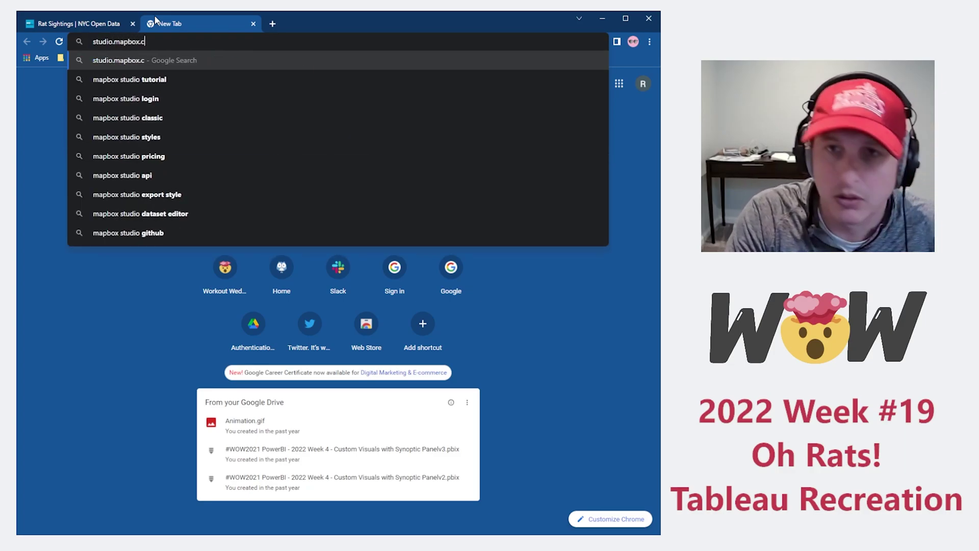
text(om)
key(Return)
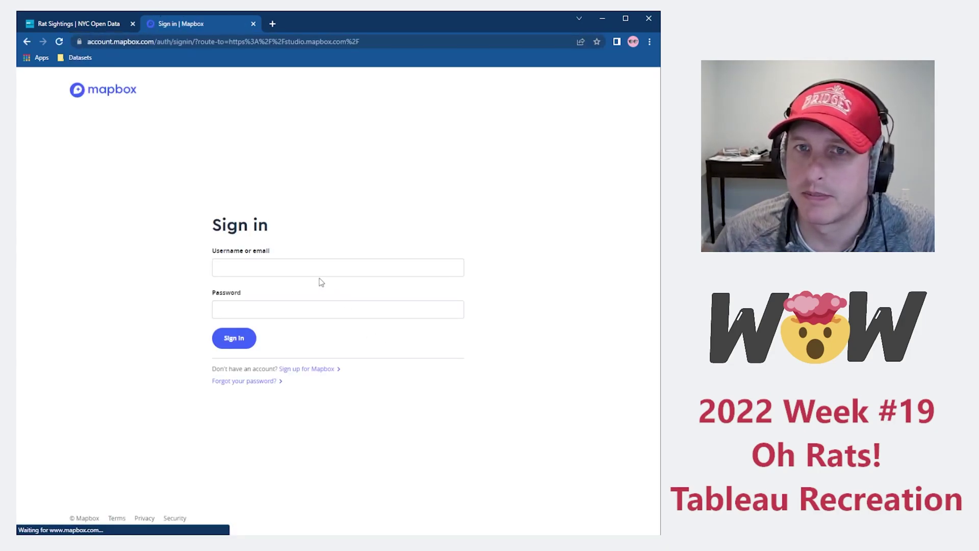
click(234, 338)
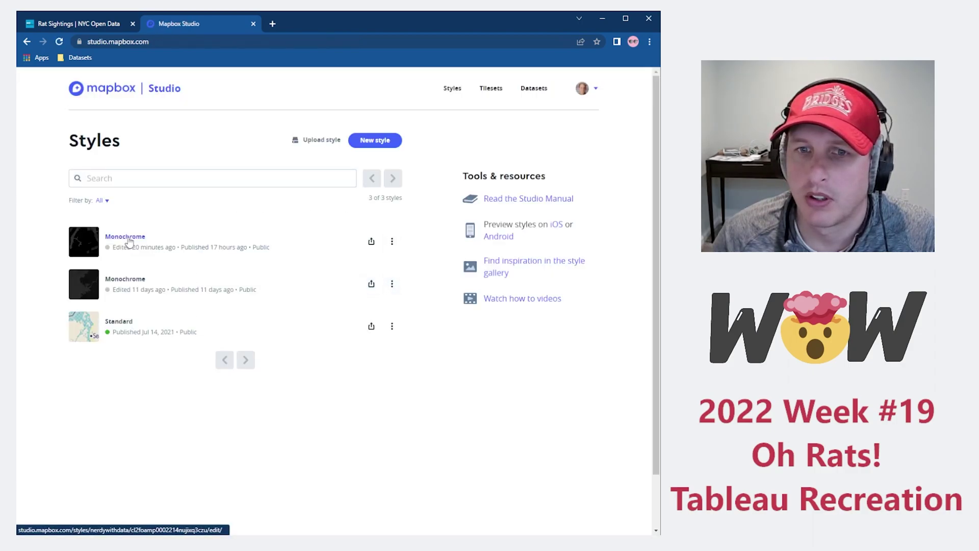
Copy the Monochrome style's URL from its Share details
click(392, 242)
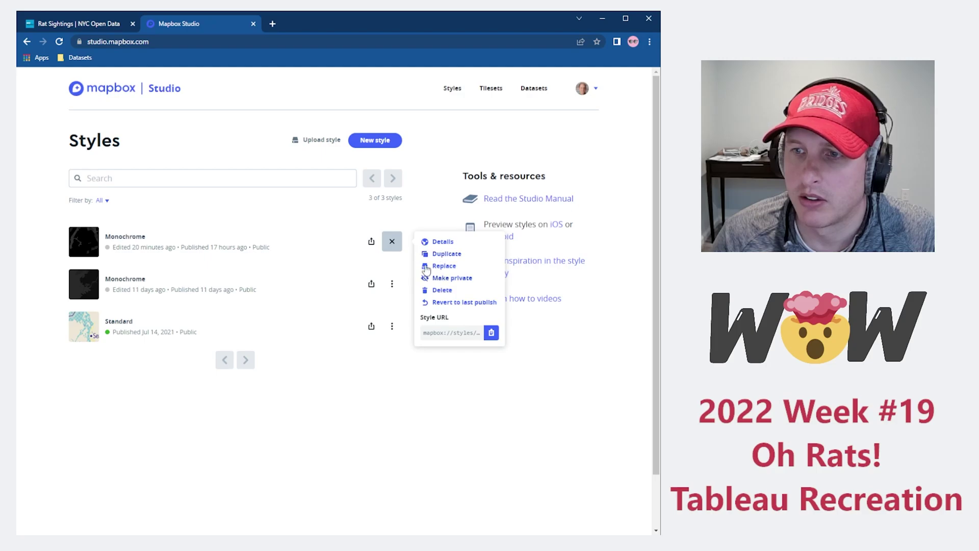
click(371, 241)
scroll(225, 311, down, 2)
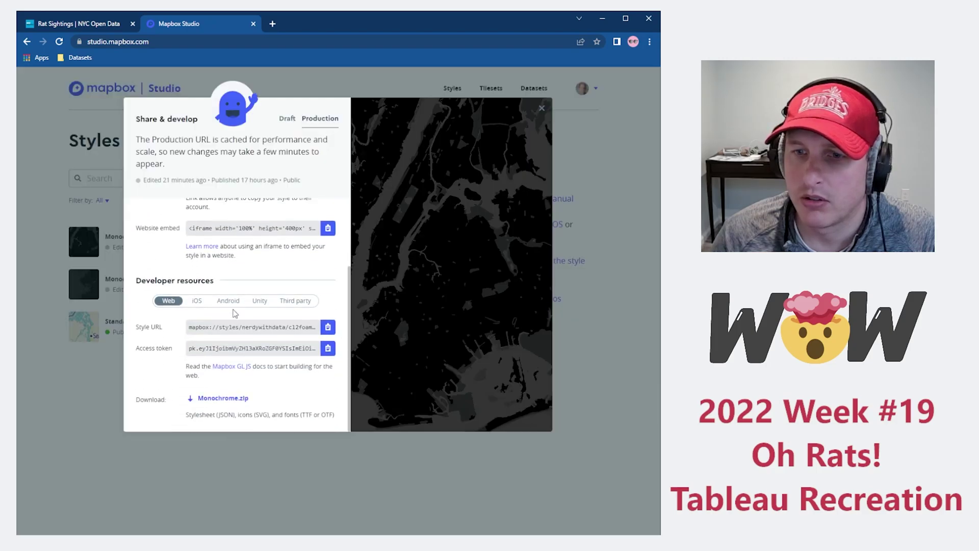
click(327, 328)
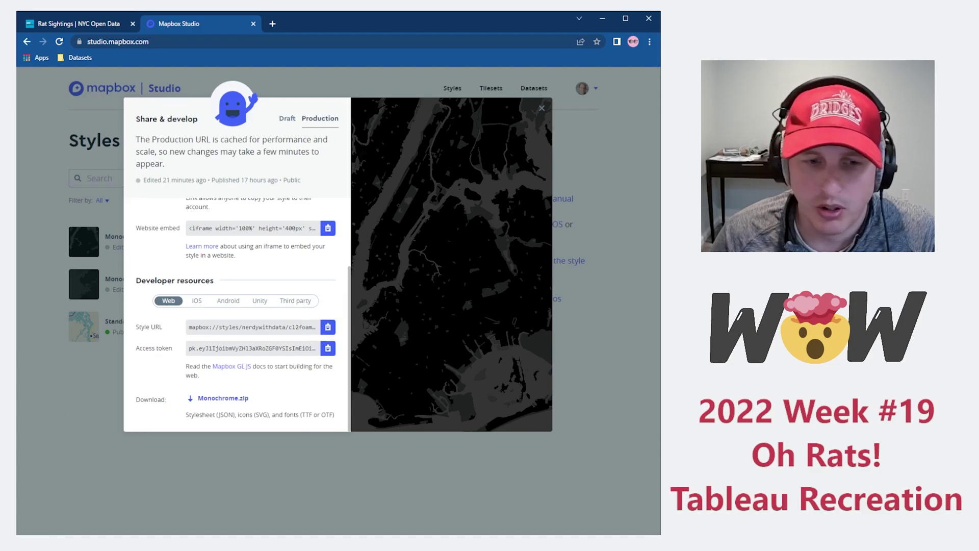
Paste the Monochrome style URL and the Mapbox access token into the map's Viz Settings
key(alt+Tab)
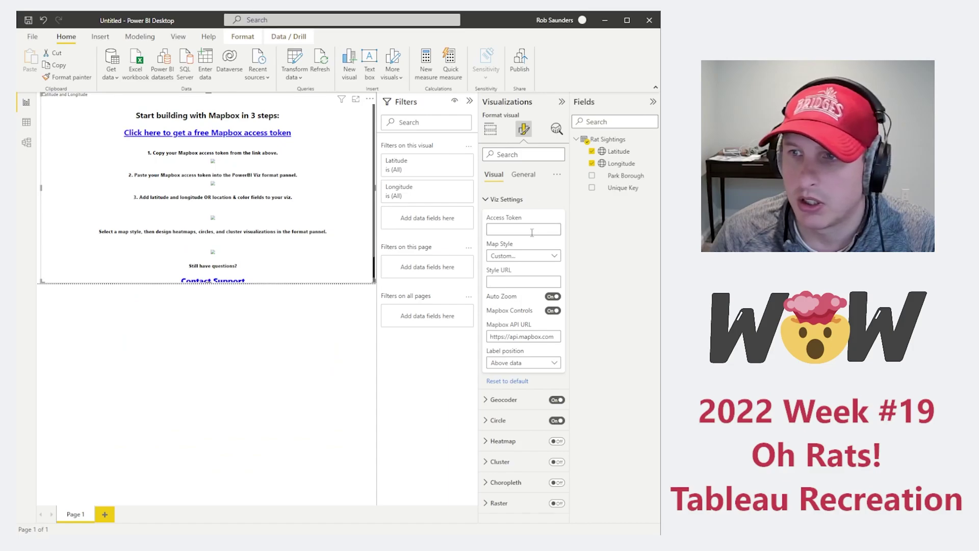
key(ctrl+v)
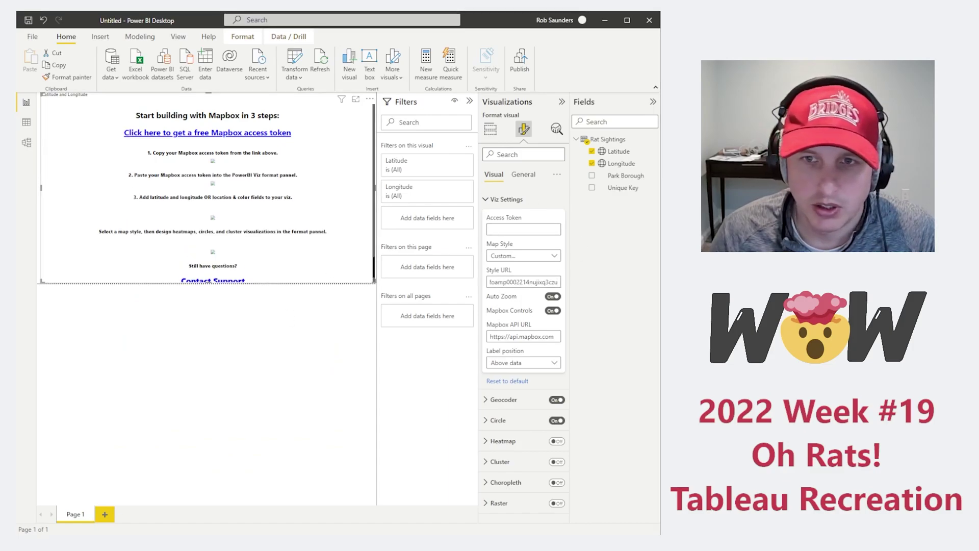
key(alt+Tab)
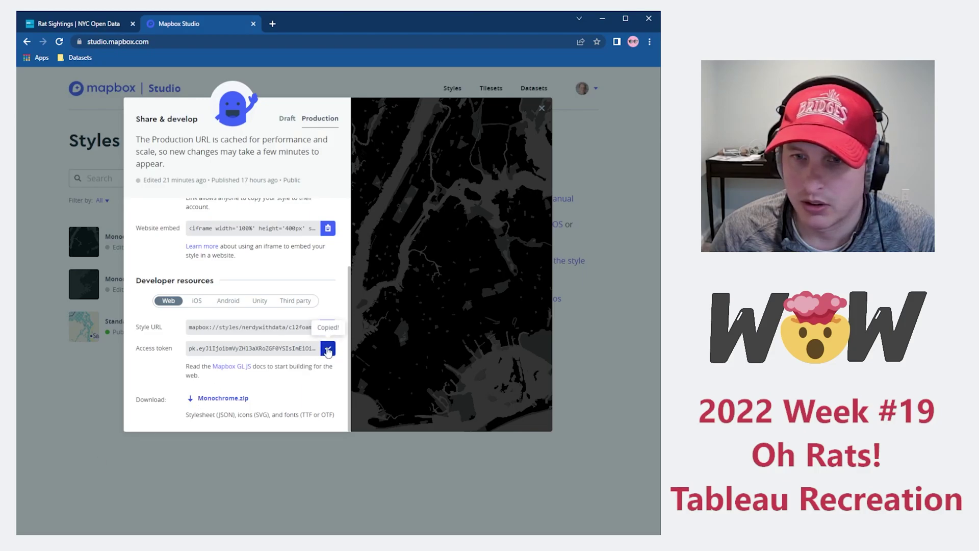
click(328, 349)
key(alt+Tab)
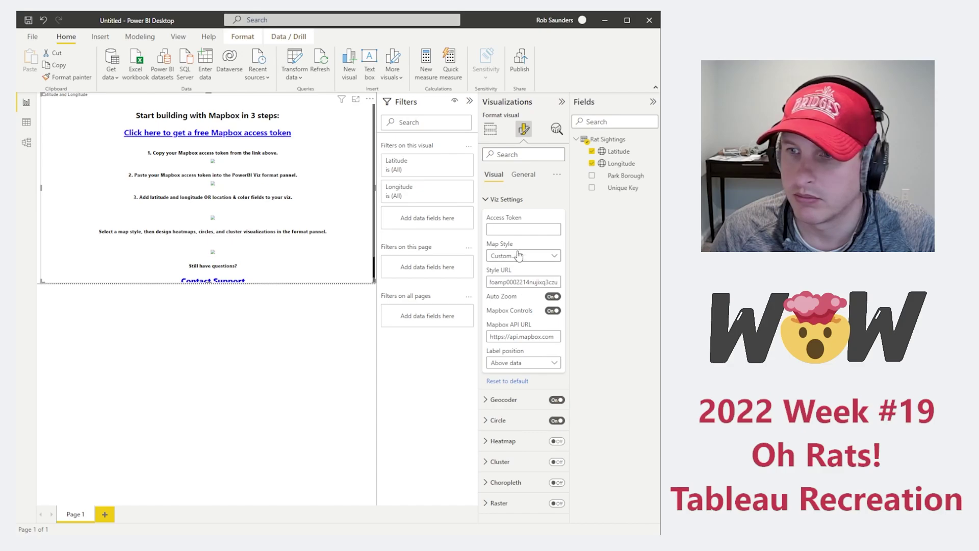
click(519, 229)
key(ctrl+v)
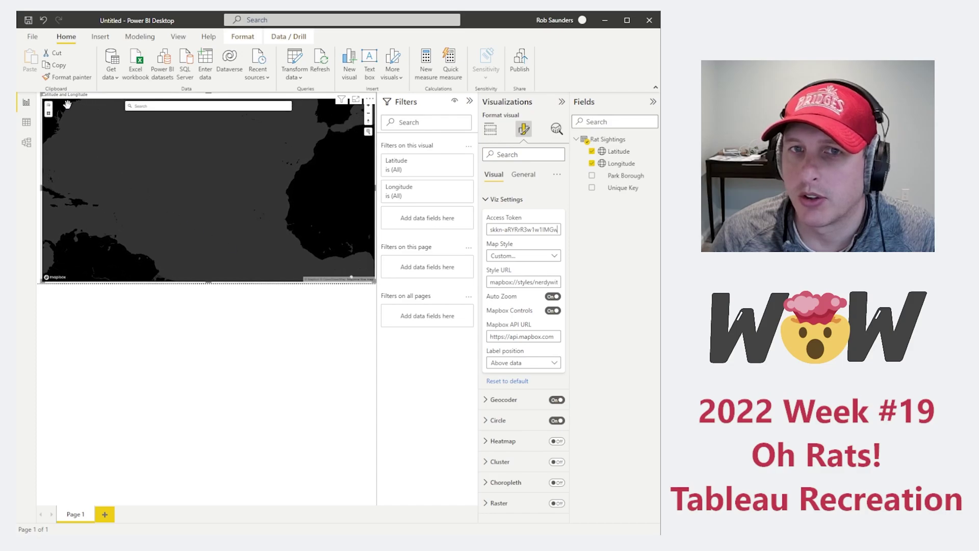
click(524, 177)
With Auto Zoom off, centre the map at zoom 10.2, longitude -73.908, latitude 40.726
click(493, 176)
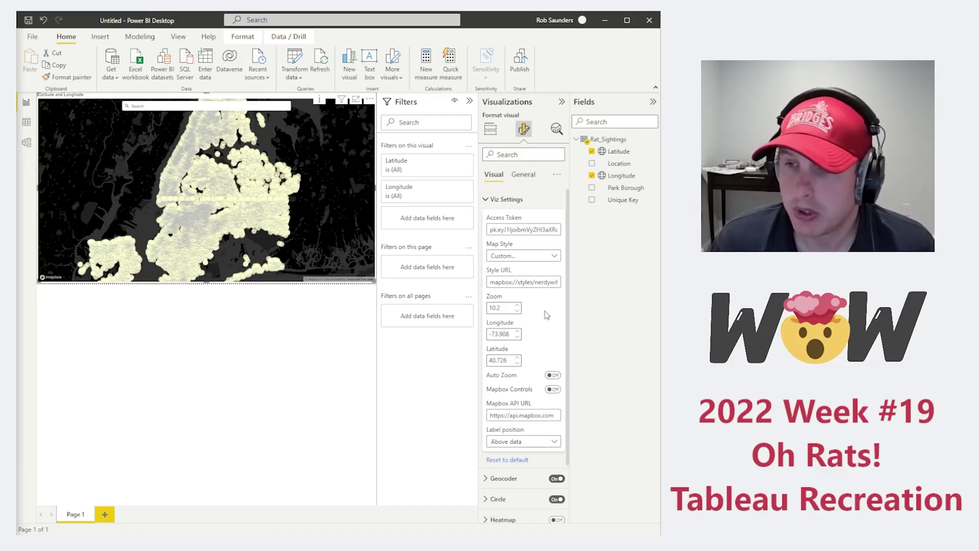
click(505, 308)
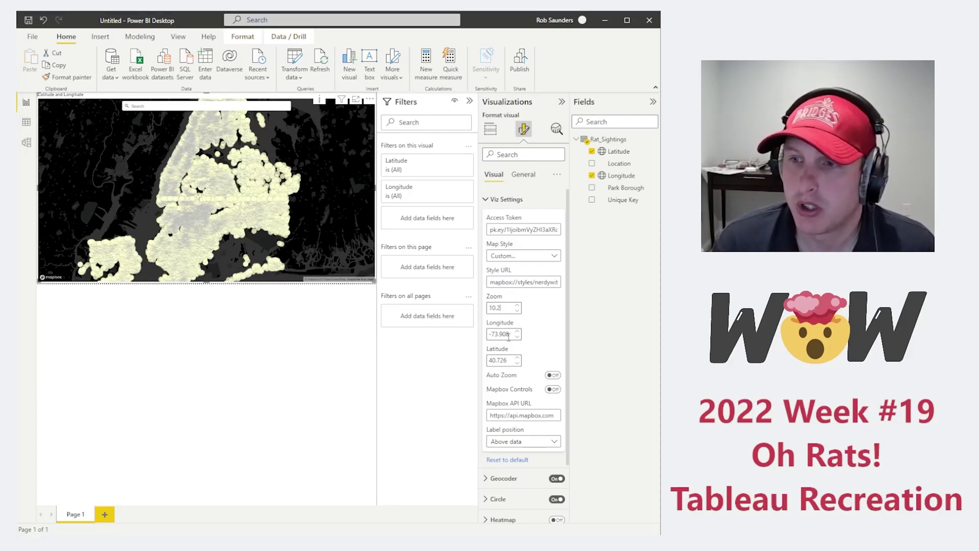
drag(509, 335, 478, 337)
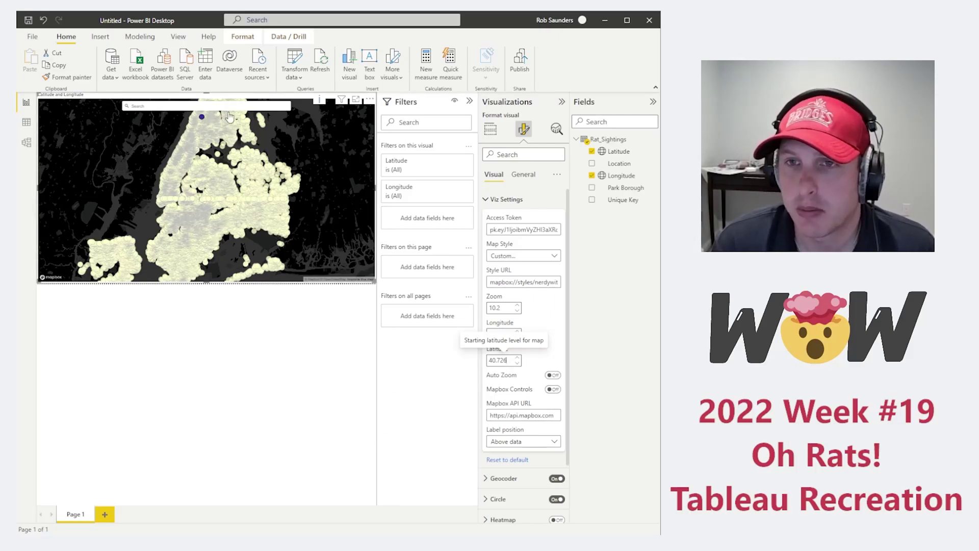
click(553, 389)
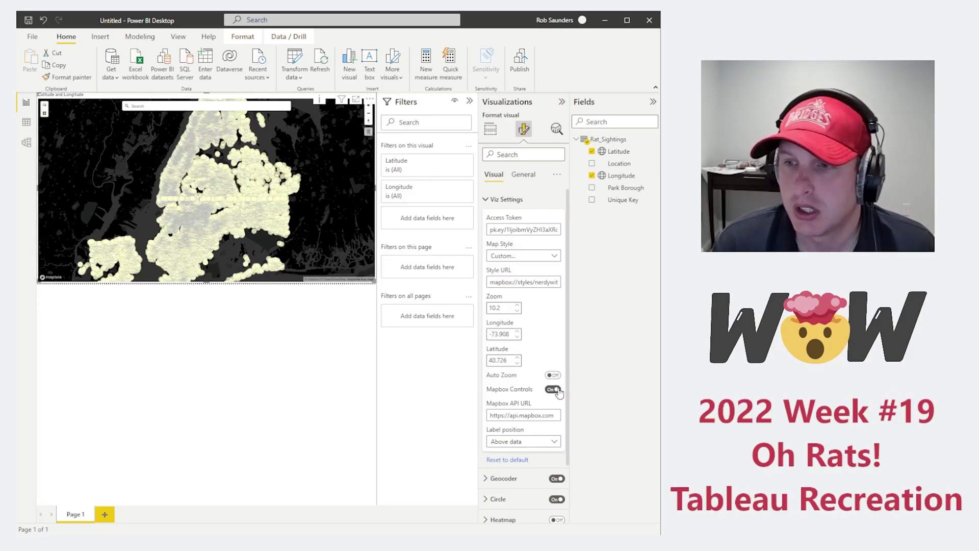
click(553, 389)
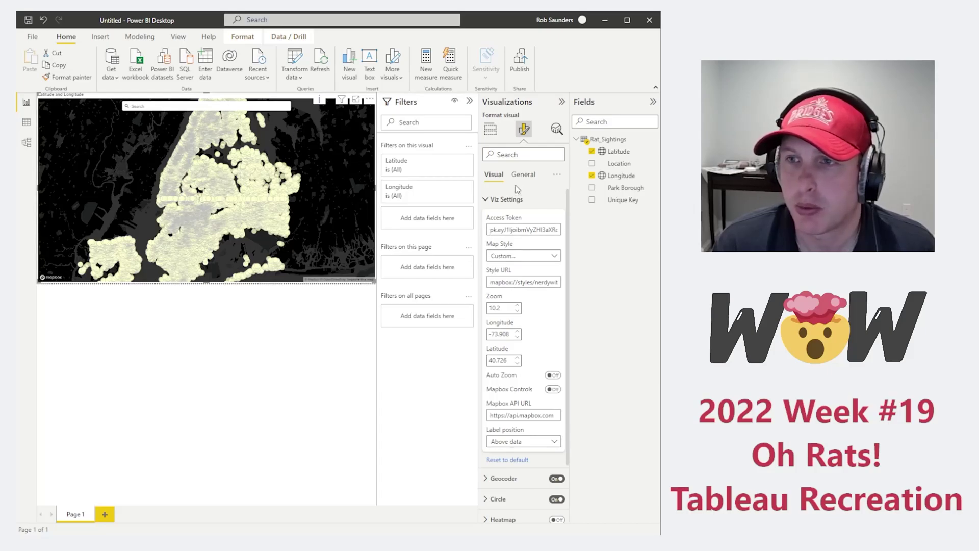
click(490, 199)
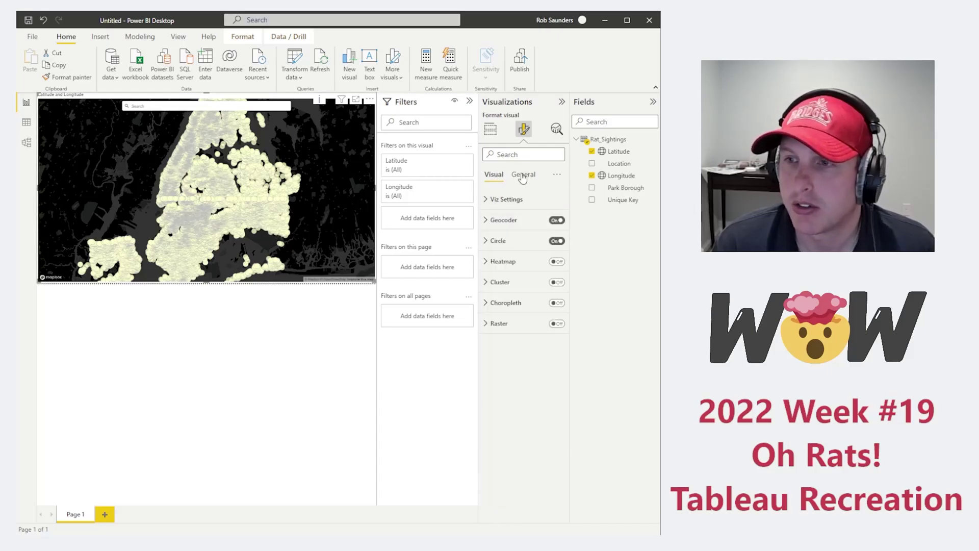
Switch the Mapbox map's Geocoder toggle to Off
click(557, 220)
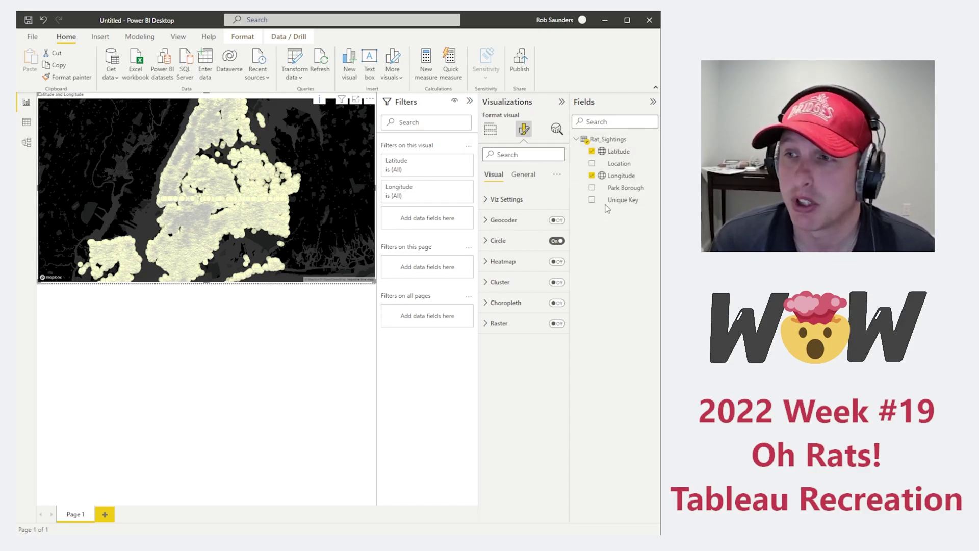
Add a calculated column Latitude Round = round(Rat_Sightings[Latitude],2)
right_click(627, 158)
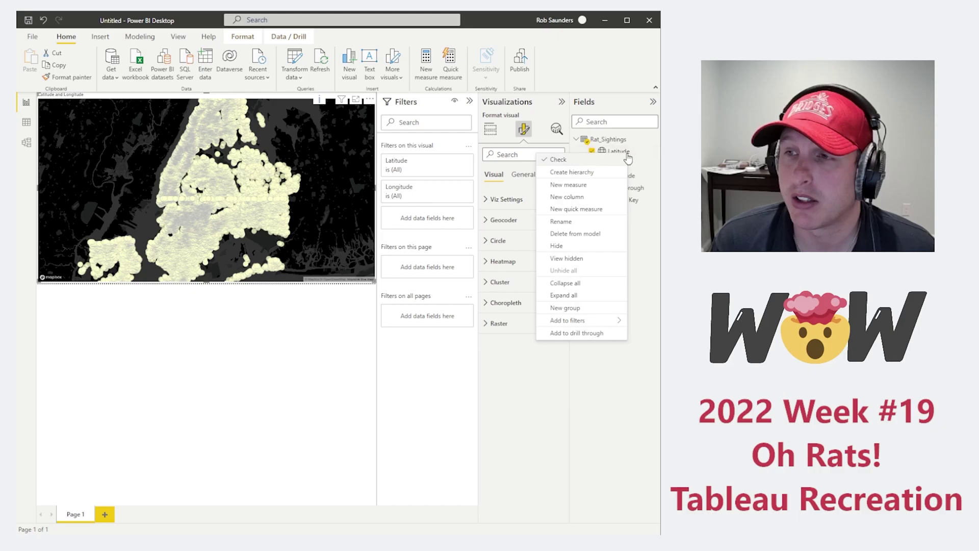
click(603, 199)
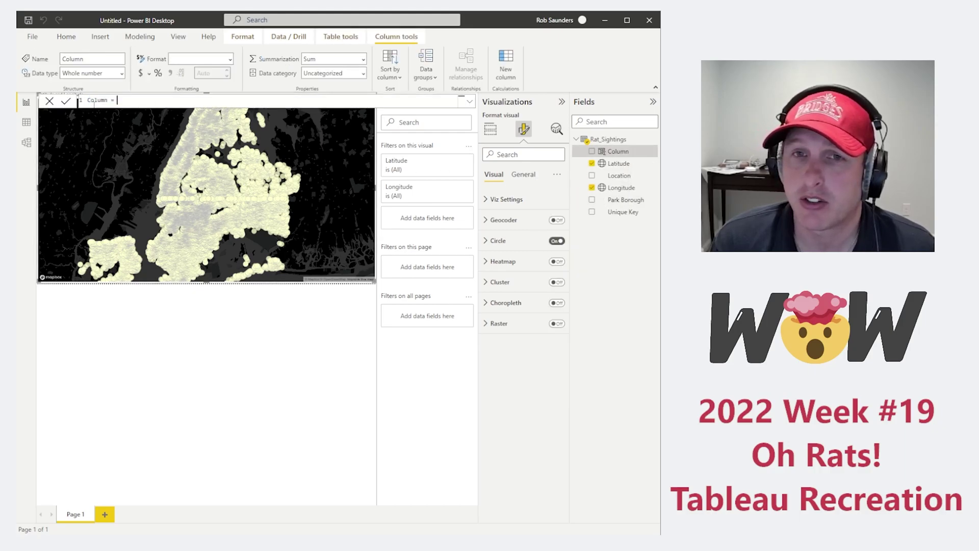
double_click(95, 101)
text(Latitude Ro)
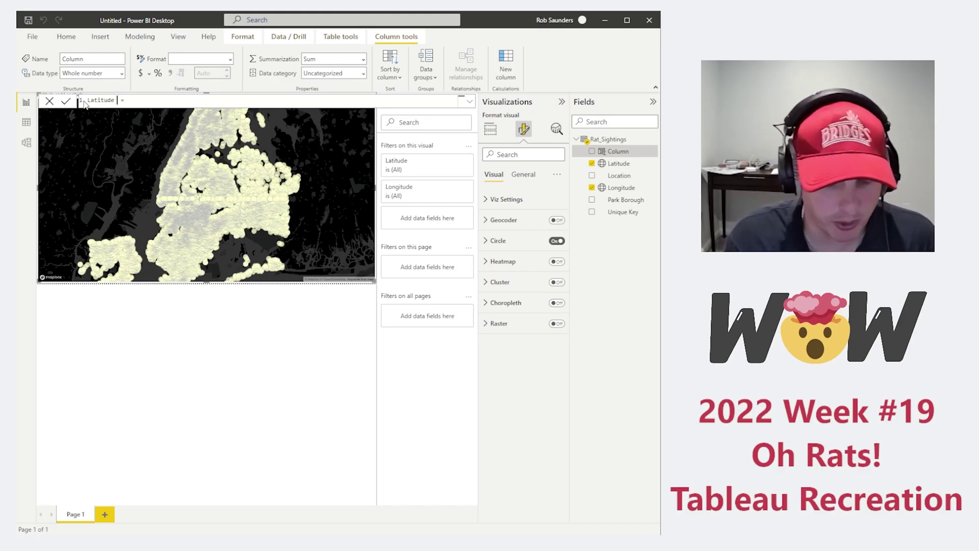
text(und = )
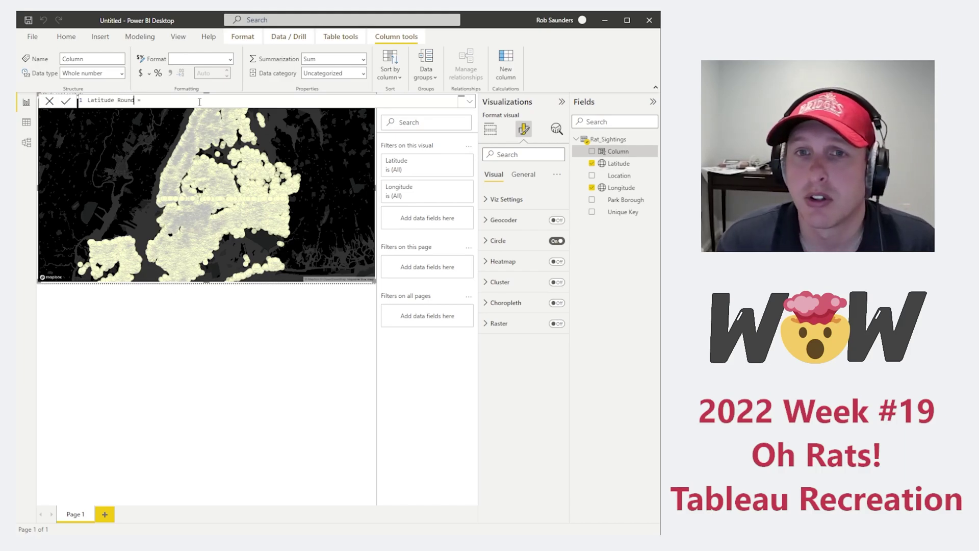
text(round(latit)
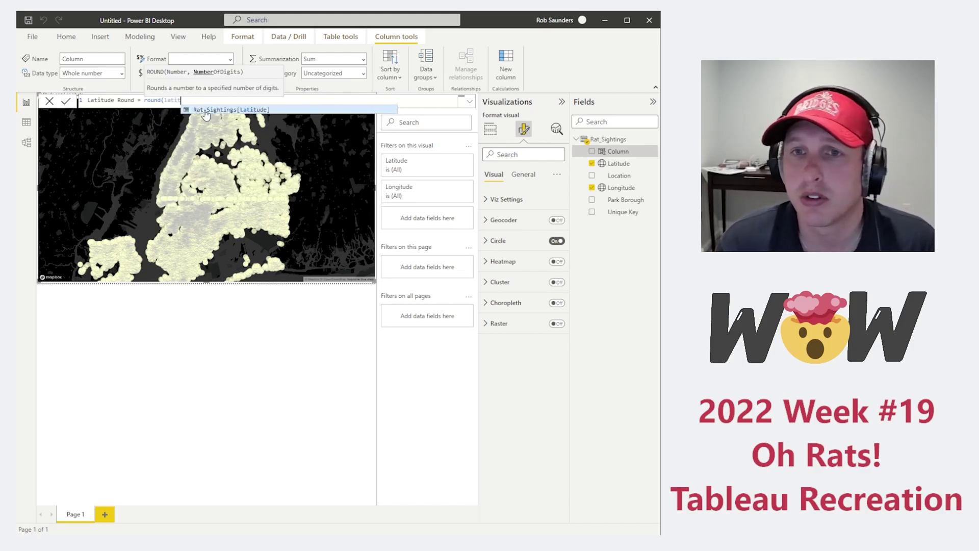
click(206, 111)
text(,2)
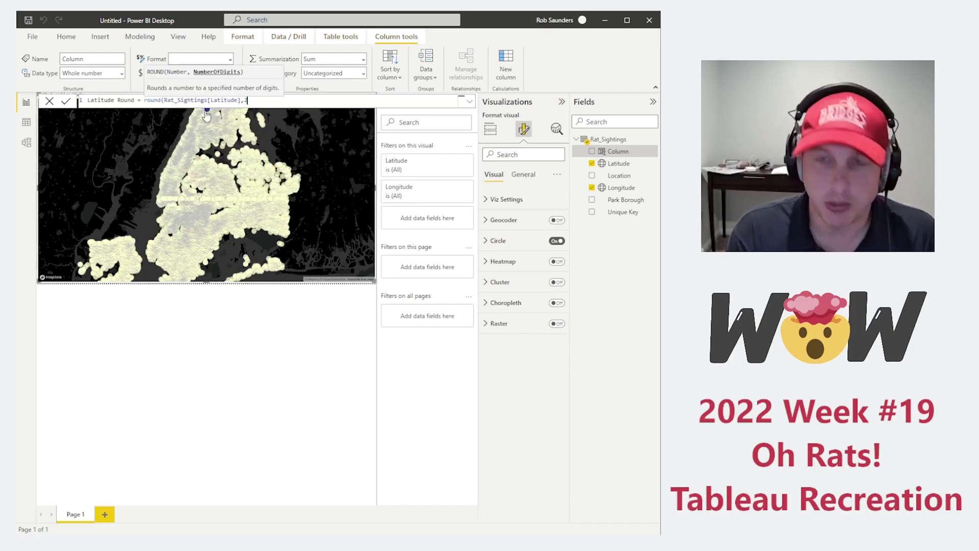
text())
key(Return)
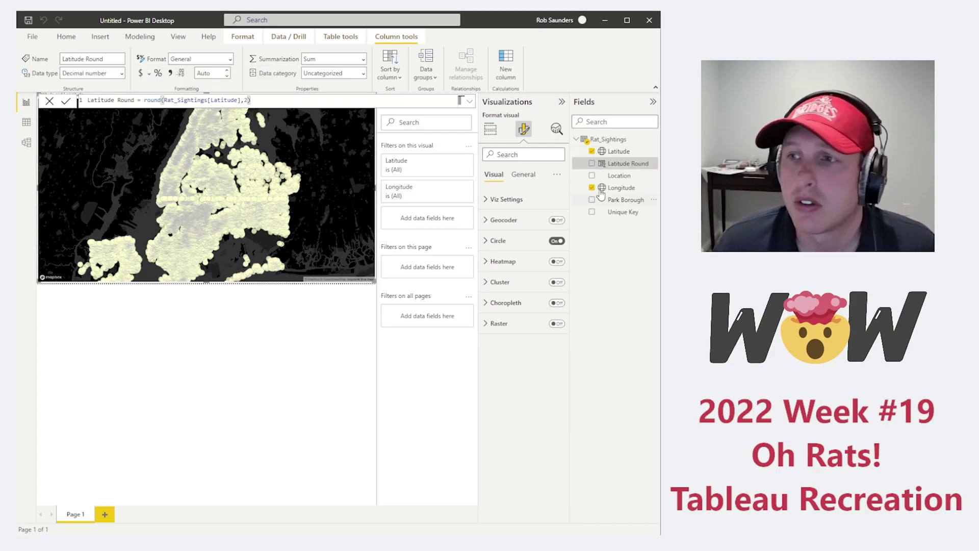
Add a calculated column Longitude Round = round(Rat_Sightings[Longitude],2)
right_click(627, 191)
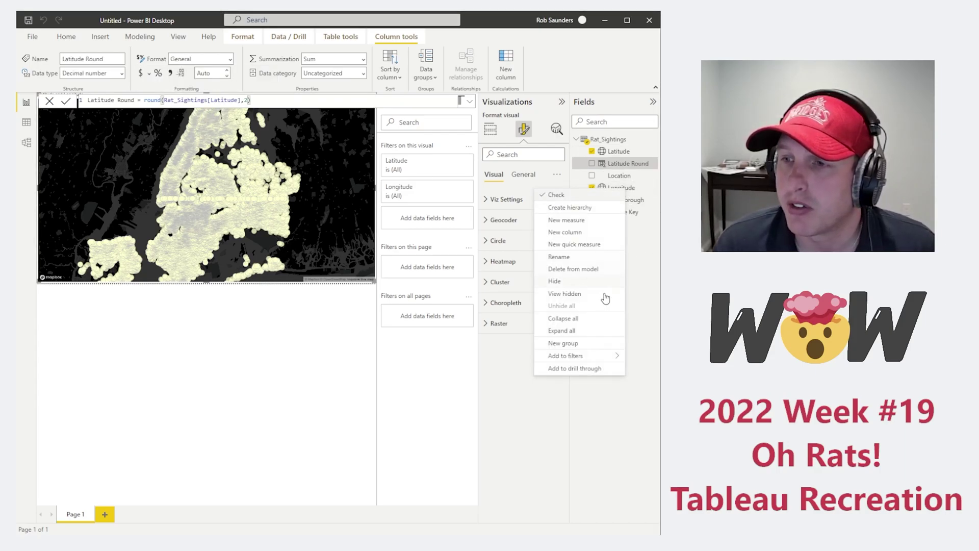
click(581, 232)
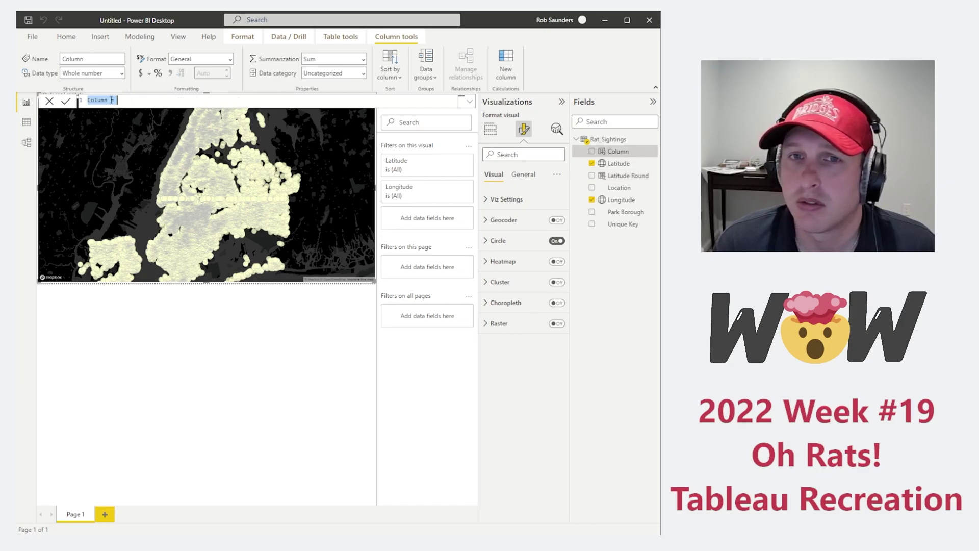
text(Longitude Round)
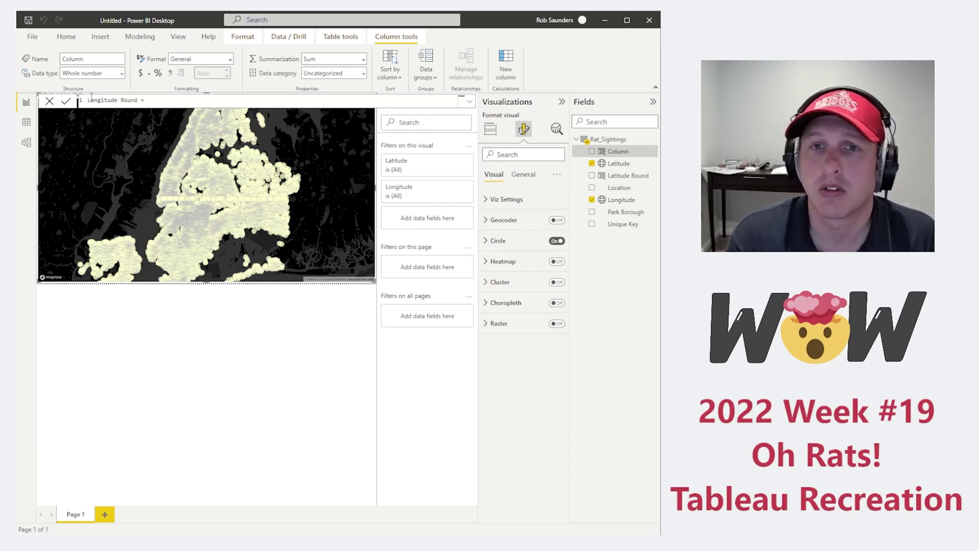
text(round()
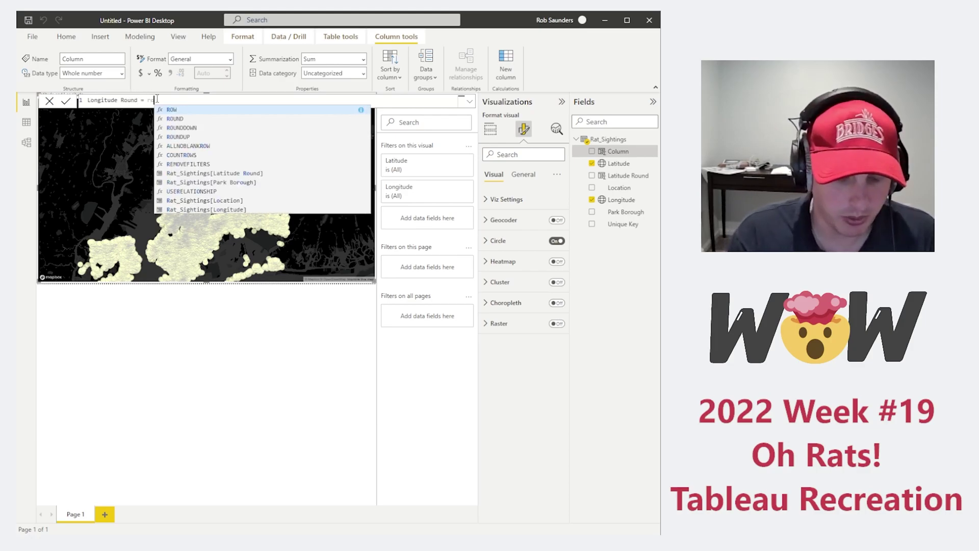
text(long)
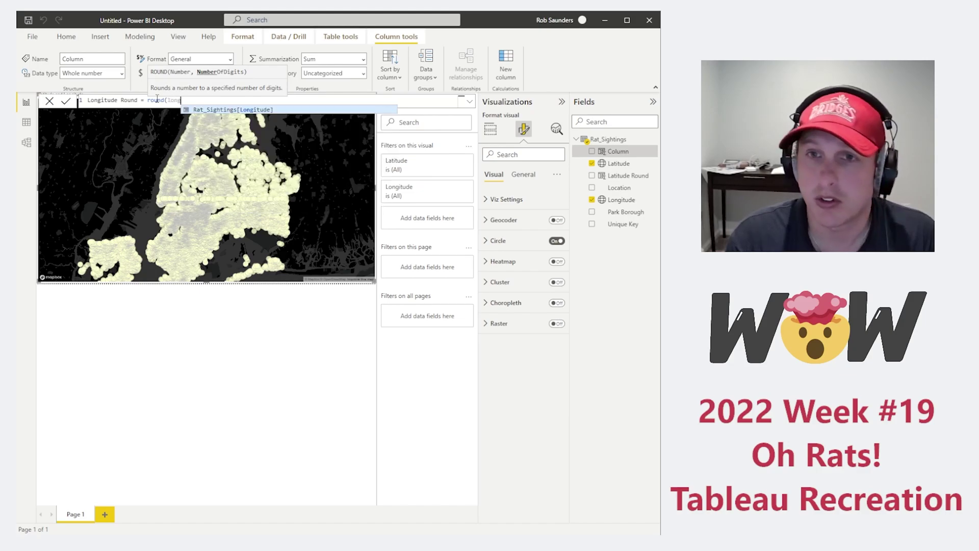
click(198, 110)
text(,2))
key(Return)
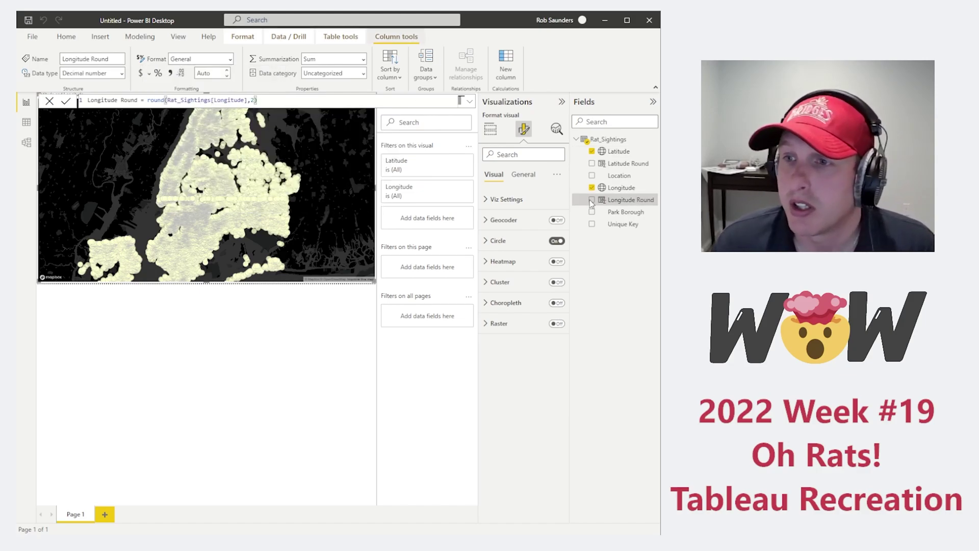
Put Latitude Round and Longitude Round in the Mapbox map's Latitude and Longitude wells
click(491, 131)
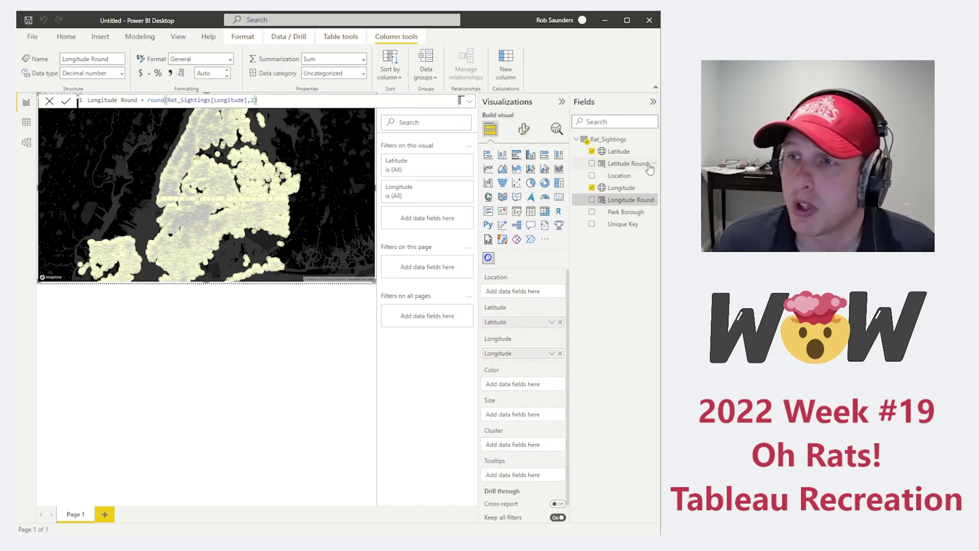
drag(637, 167, 540, 325)
drag(628, 200, 532, 355)
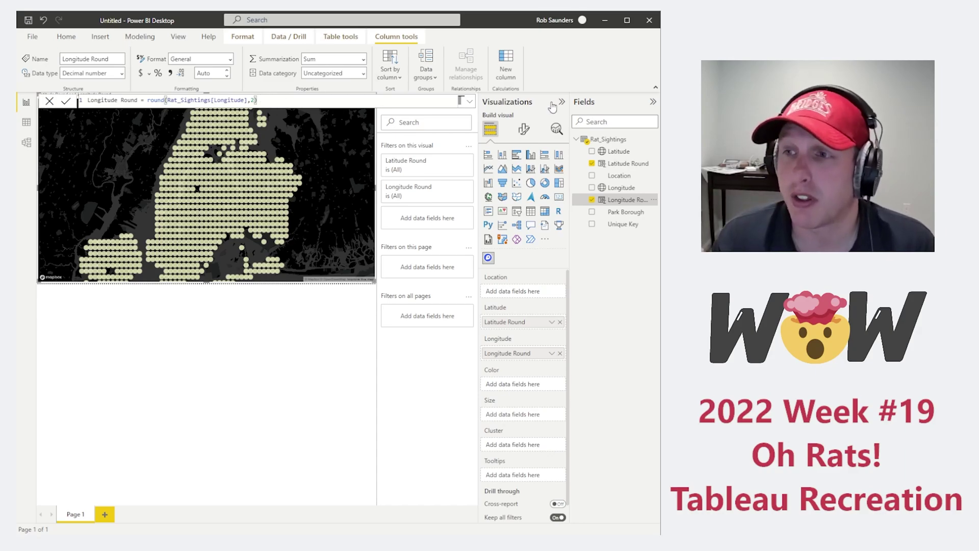
Change the Latitude Round and Longitude Round formulas to round to 3 decimals
click(625, 163)
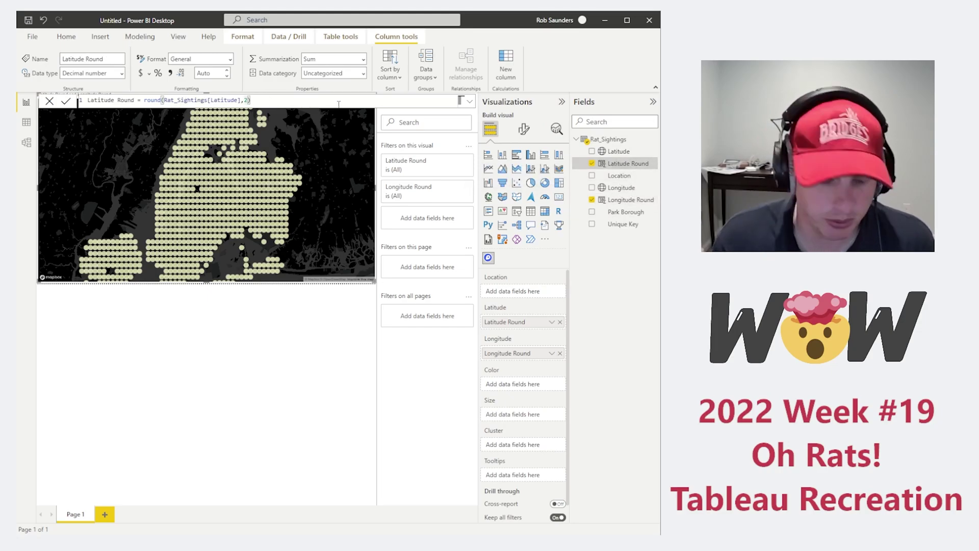
double_click(248, 100)
text(3)
key(Return)
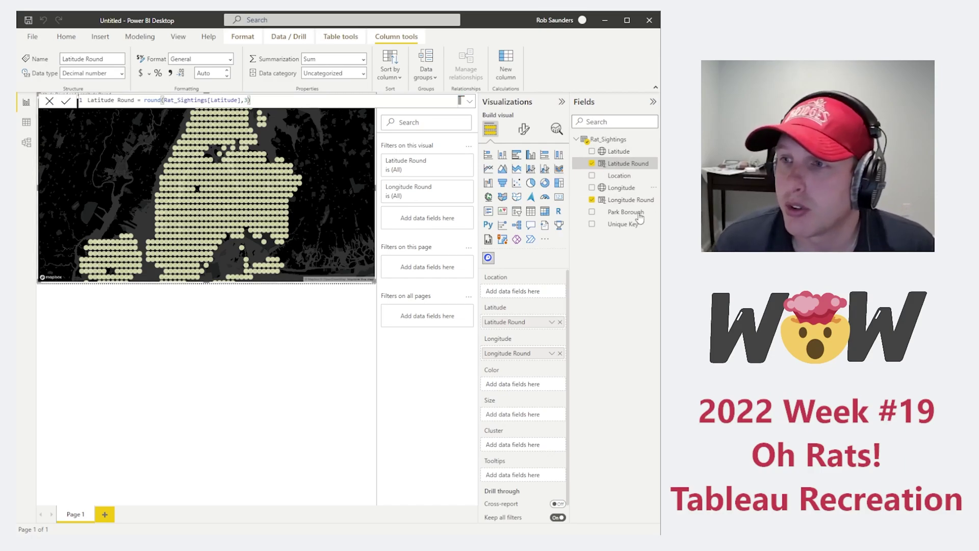
click(628, 199)
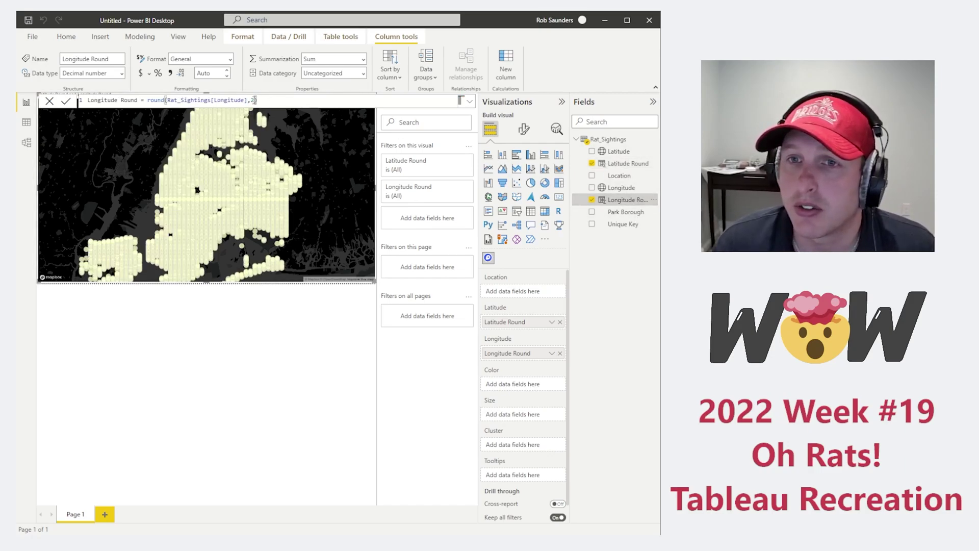
double_click(251, 100)
text(3)
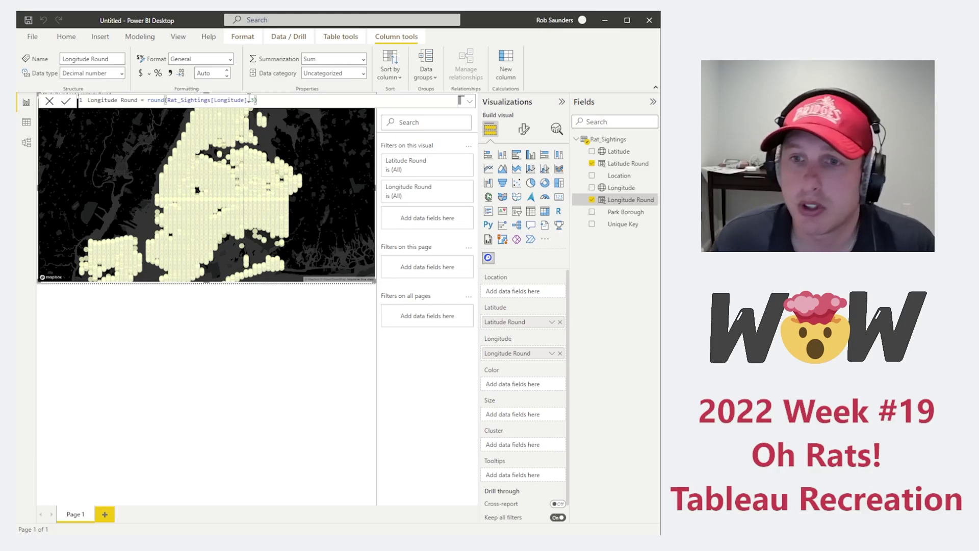
key(Return)
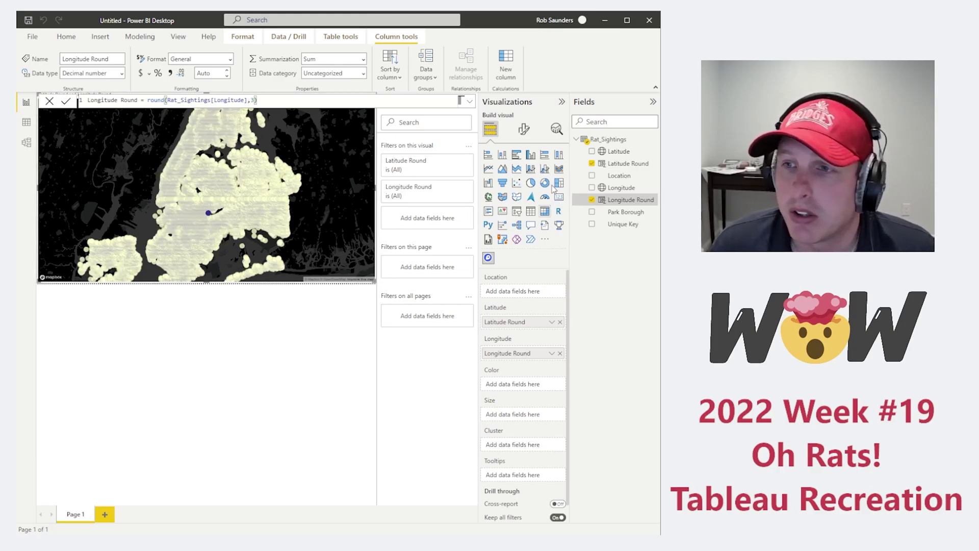
Set the map circles to a 1 px radius and a zoom scale factor of 2
click(525, 131)
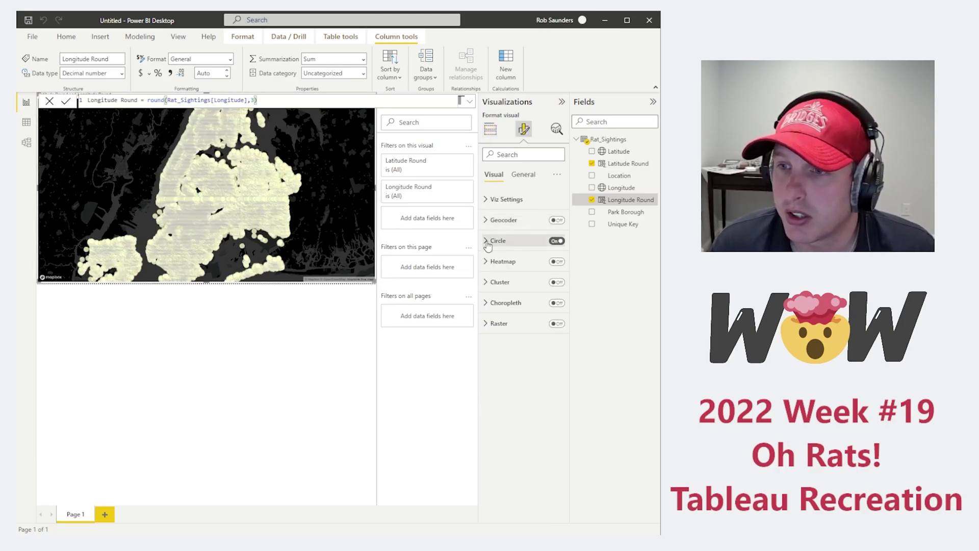
click(528, 240)
click(518, 300)
click(518, 300)
click(509, 277)
click(508, 277)
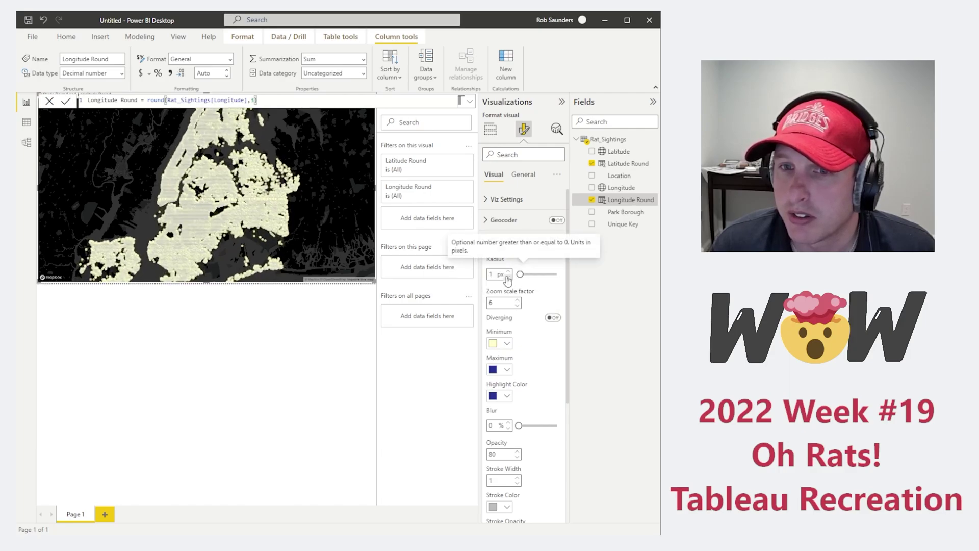
click(517, 306)
click(518, 306)
click(518, 306)
click(516, 306)
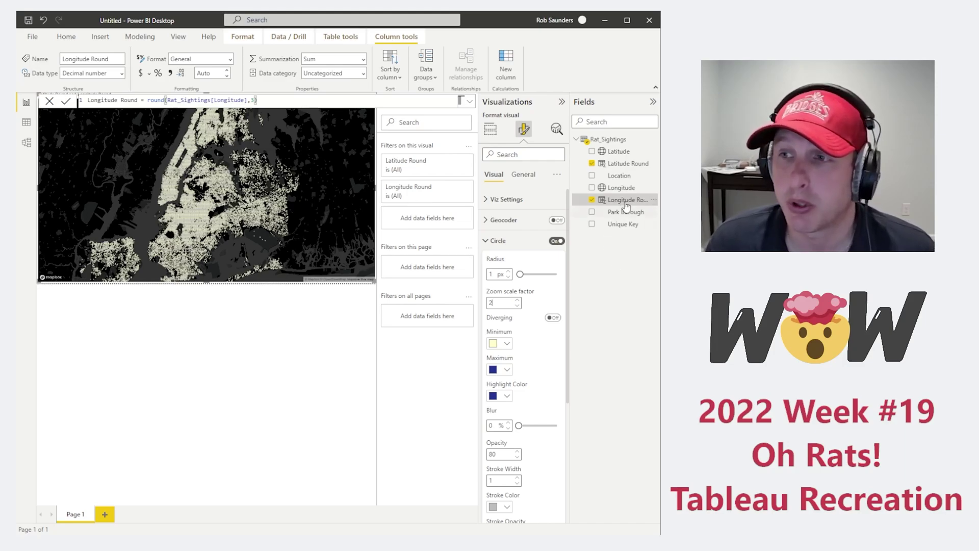
Redefine Latitude Round as round(Latitude*2,2)/2
click(625, 164)
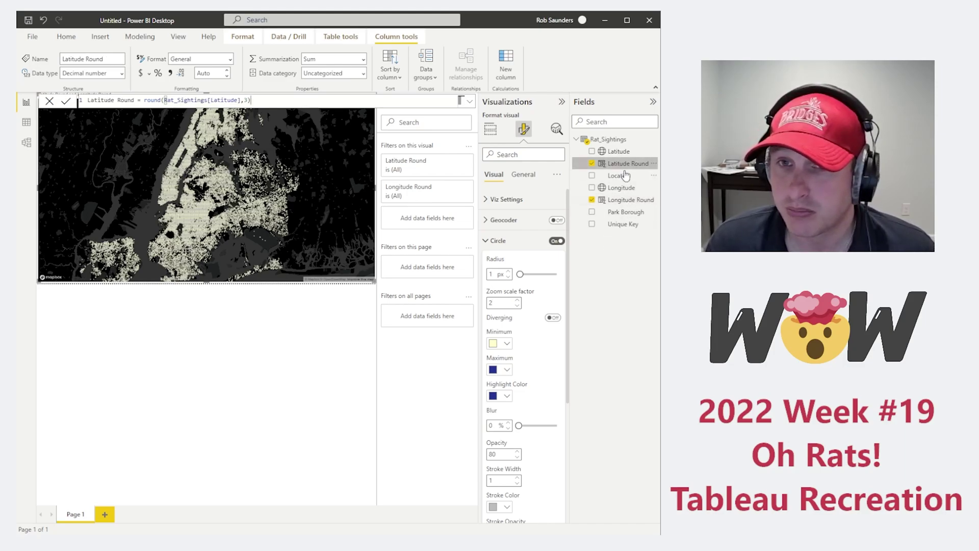
click(239, 100)
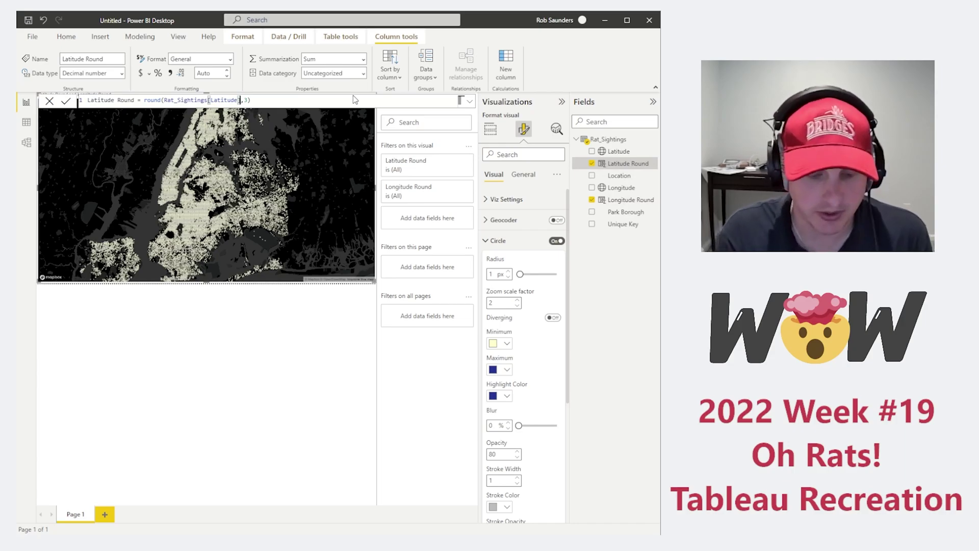
text(*2)
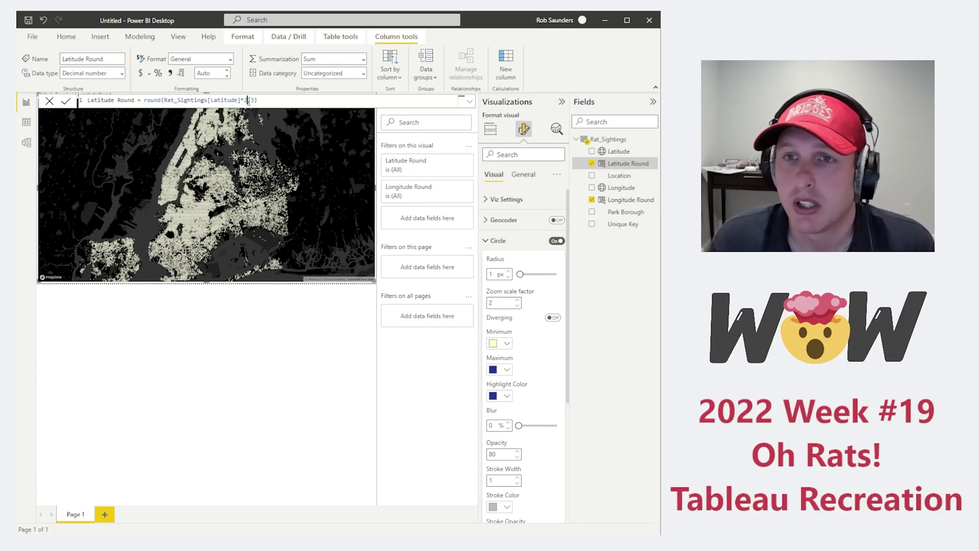
double_click(254, 100)
text(2))
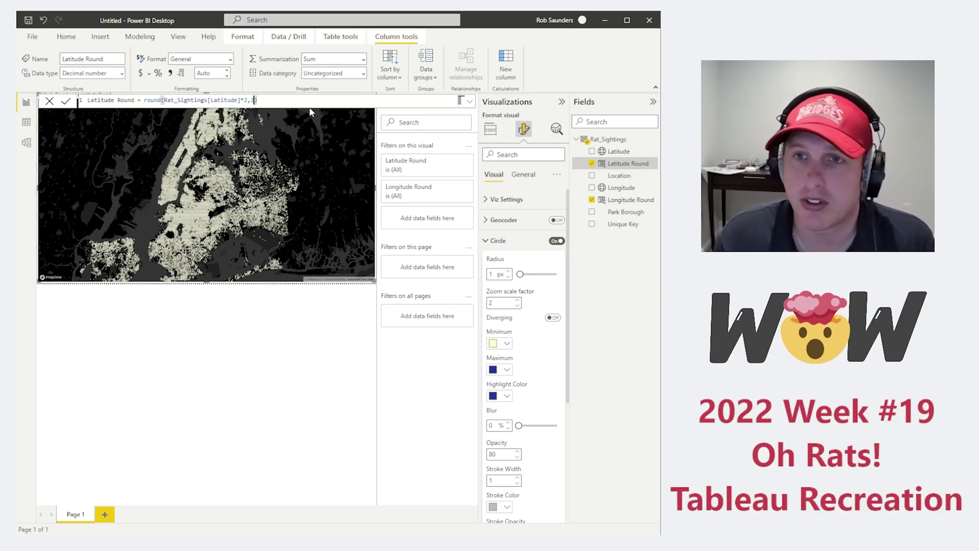
text(/2)
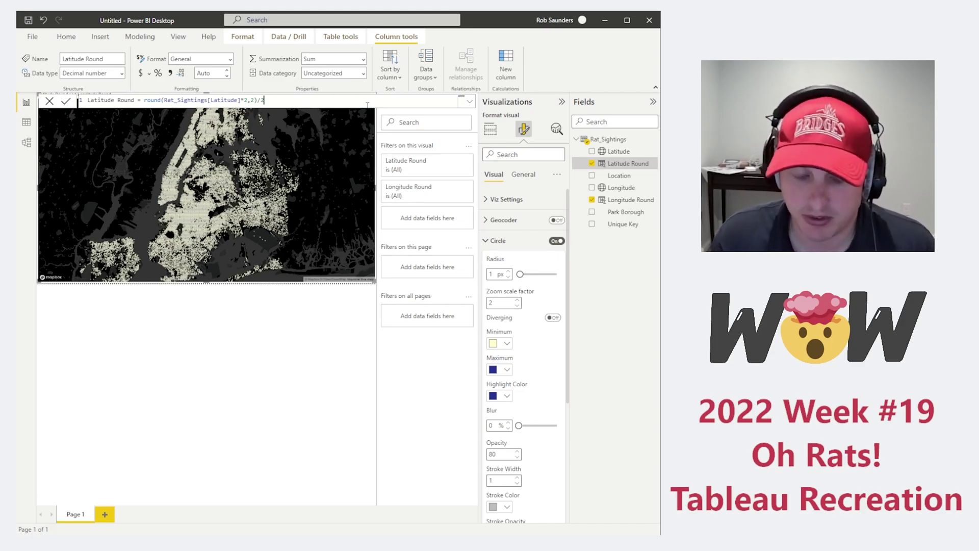
key(Return)
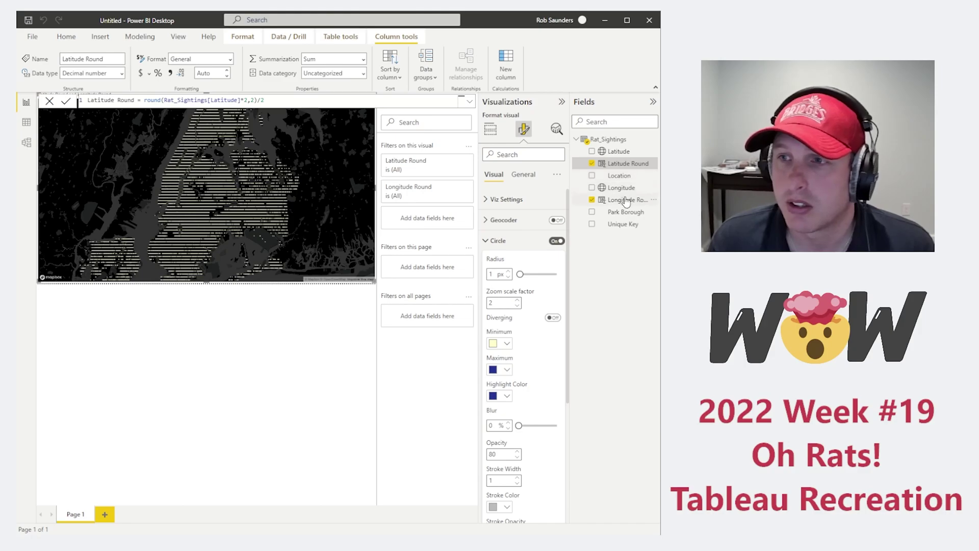
Redefine Longitude Round as round(Longitude*2,2)/2 and enlarge the circle radius to 3 px
click(626, 200)
click(247, 101)
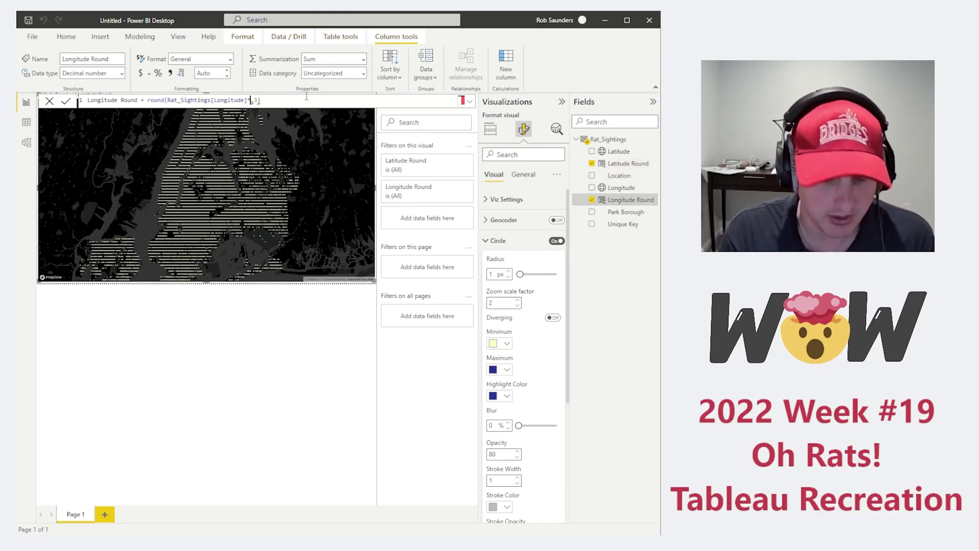
text(2)
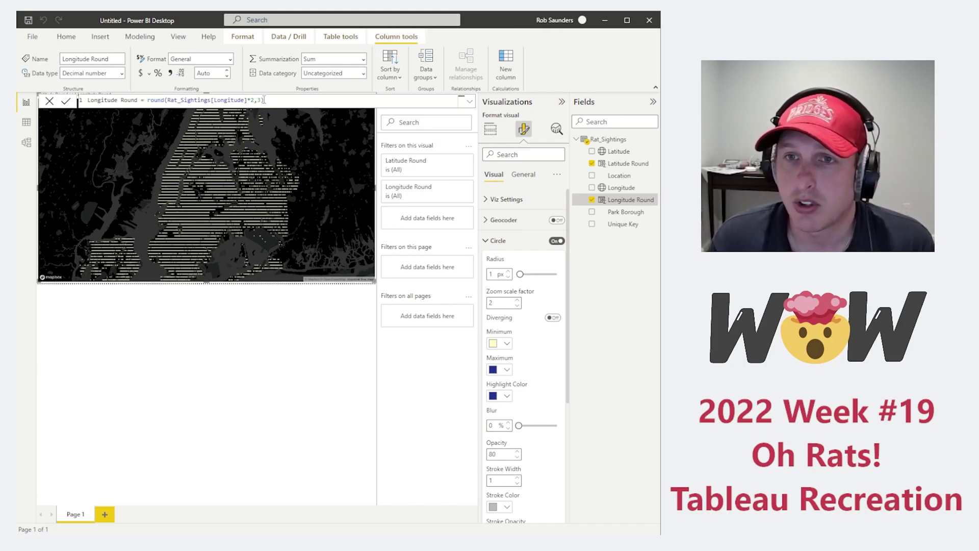
click(263, 100)
key(BackSpace)
text(2))
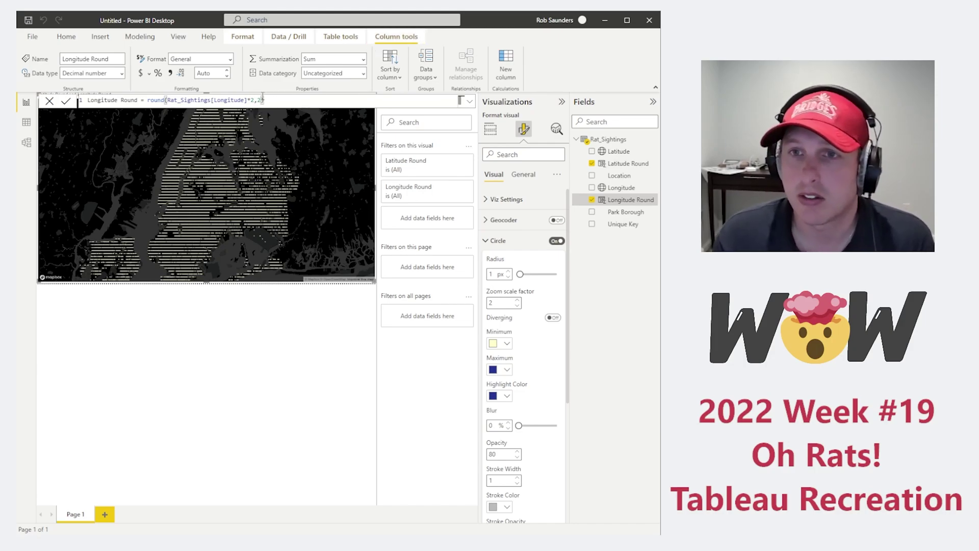
text(/2)
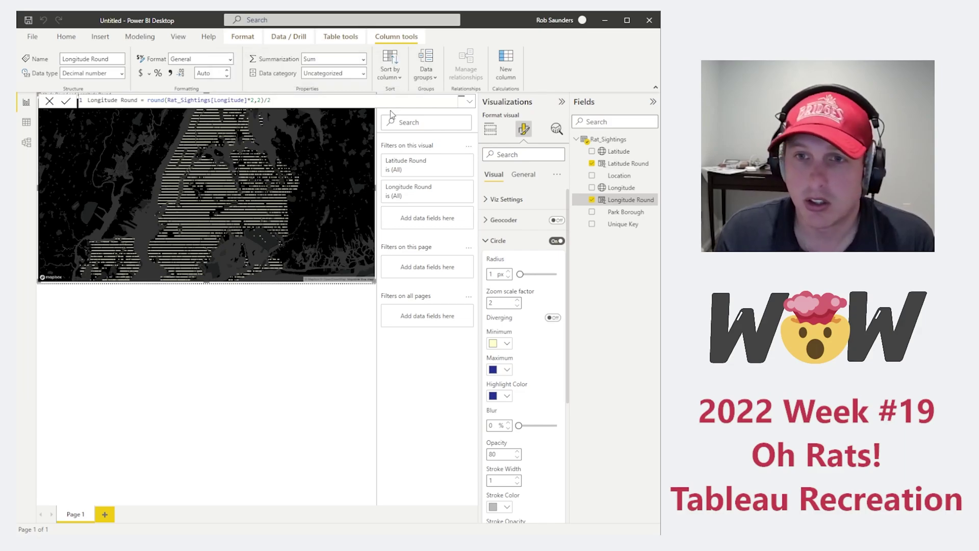
key(Return)
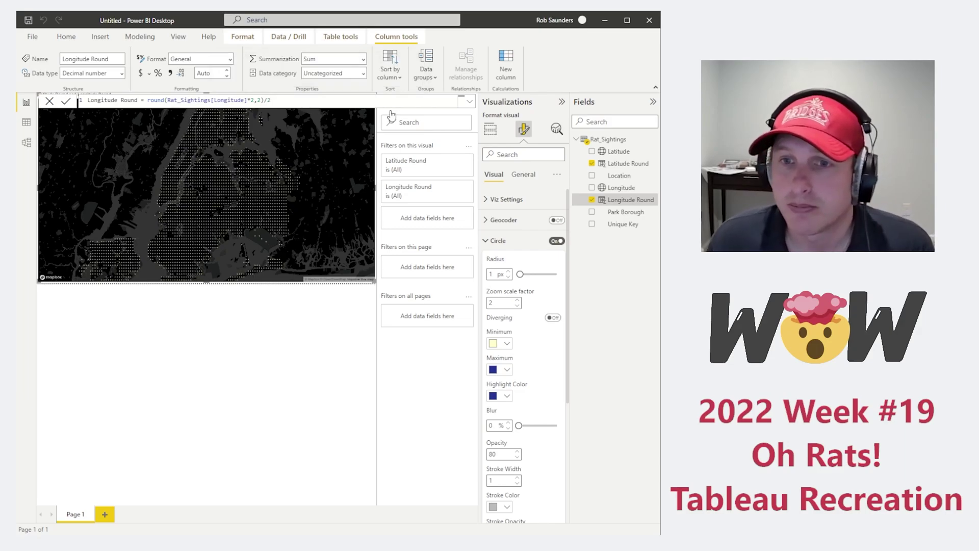
click(508, 273)
click(508, 272)
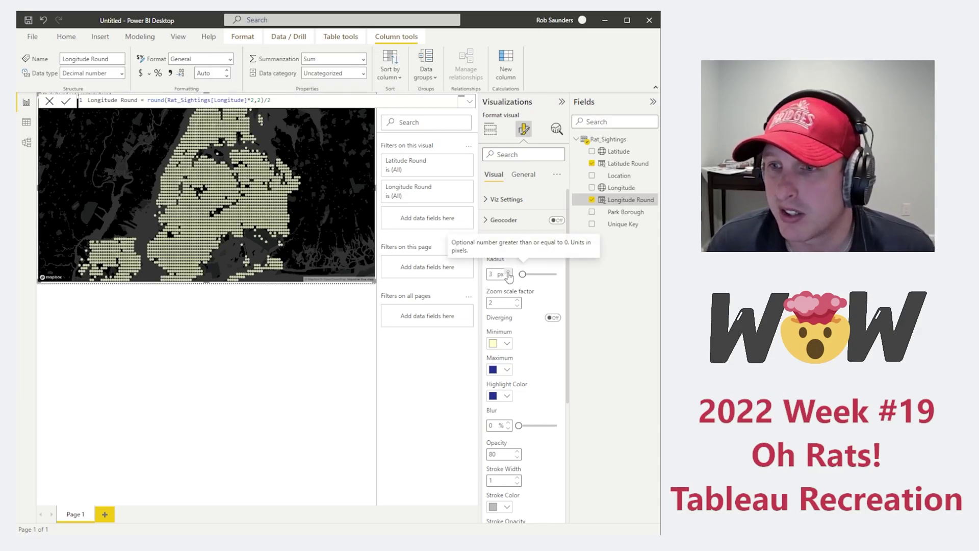
Set the map circles' zoom scale factor to 1.2
click(496, 303)
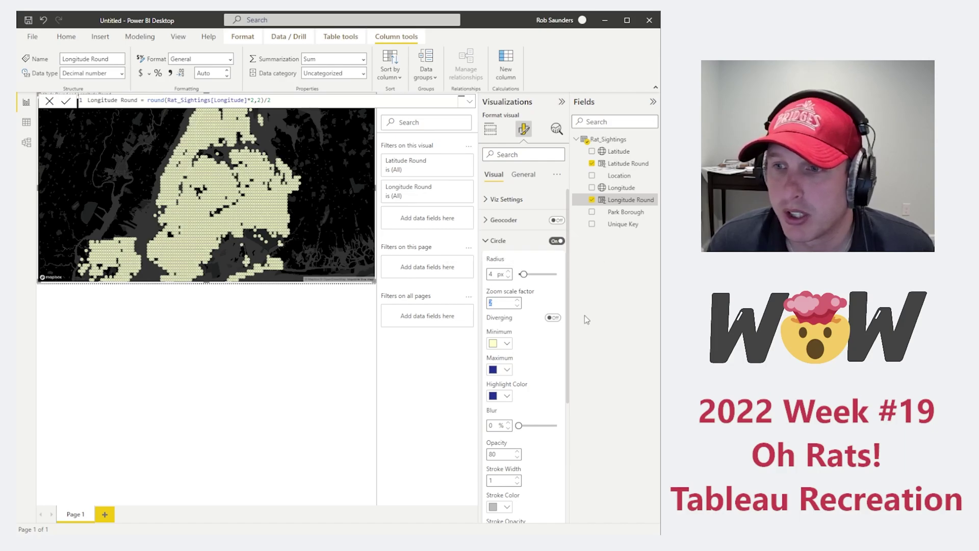
text(1)
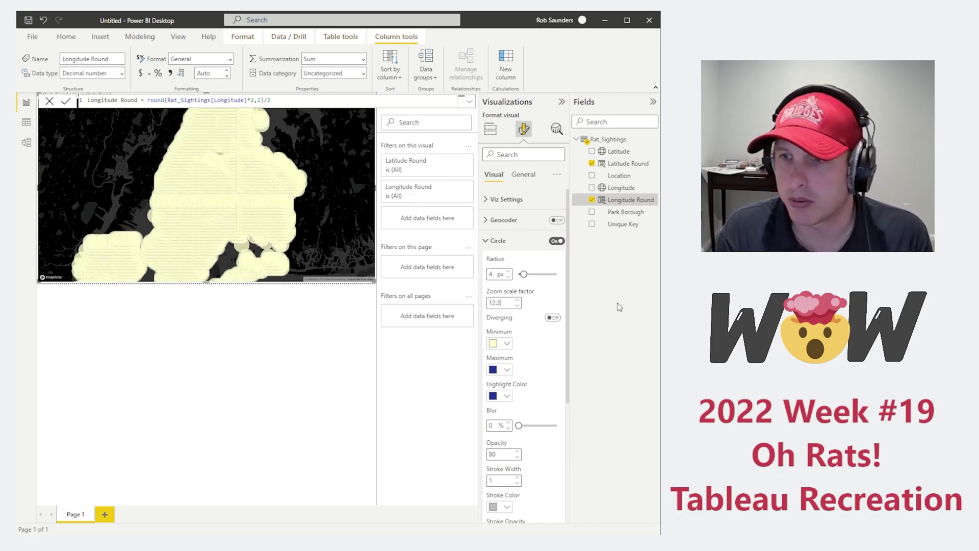
text(.2)
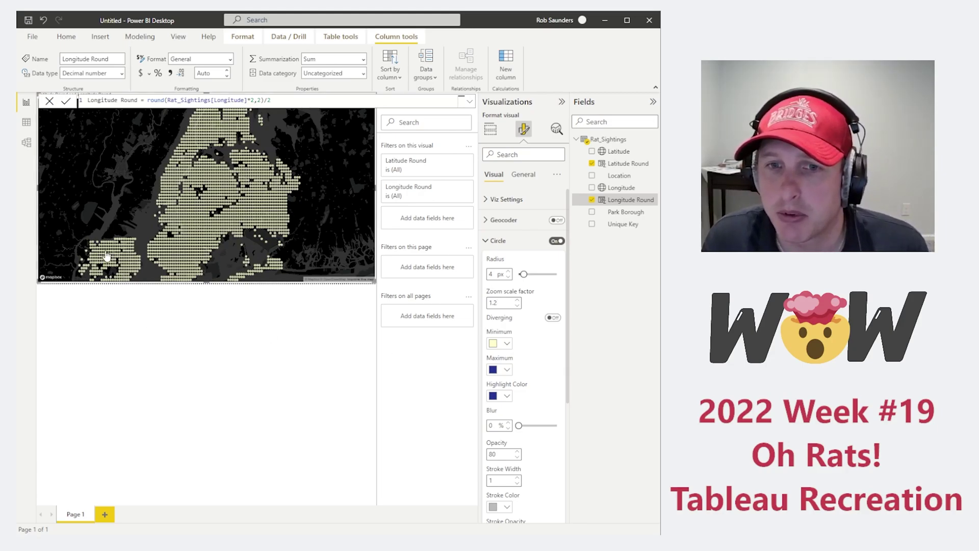
click(199, 216)
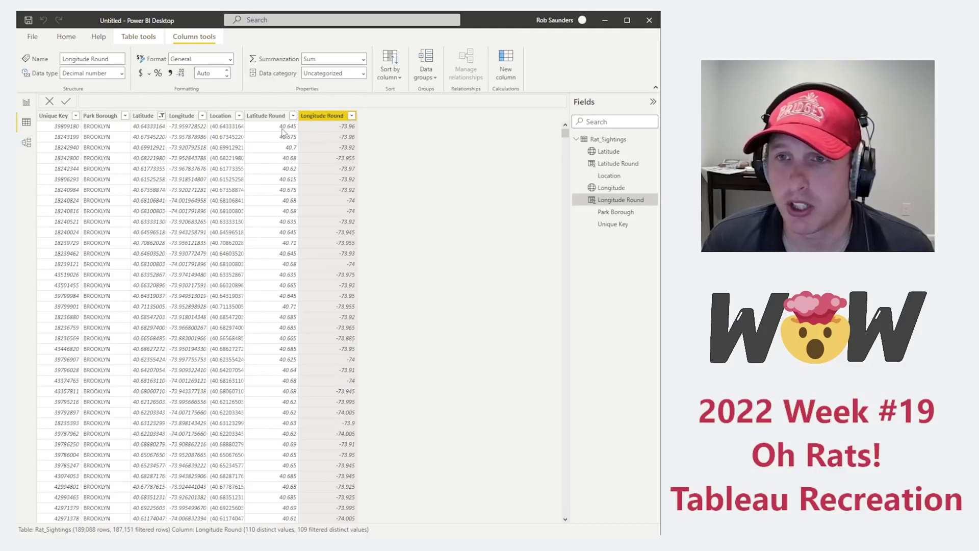
click(274, 115)
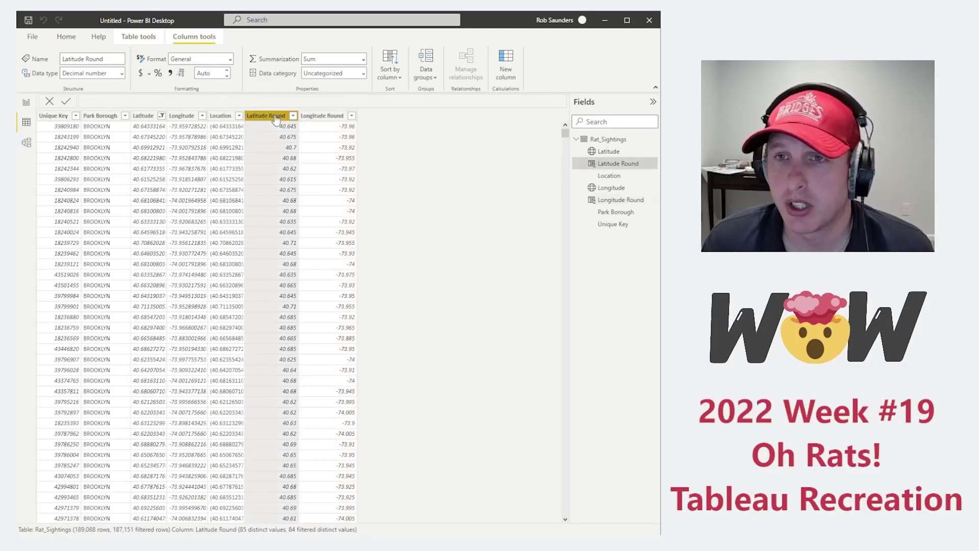
click(317, 116)
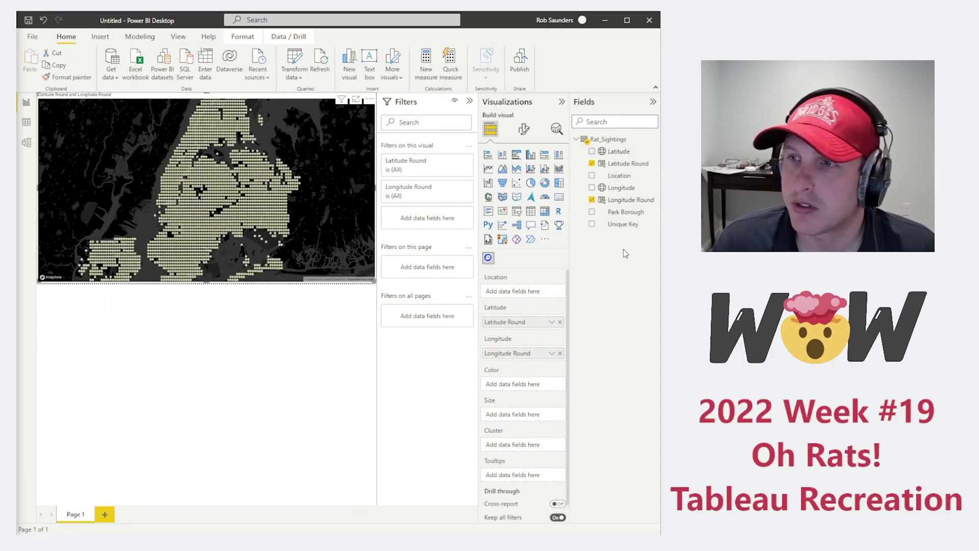
Colour the map dots by count of Unique Key and turn off the circle legend
drag(619, 224, 540, 385)
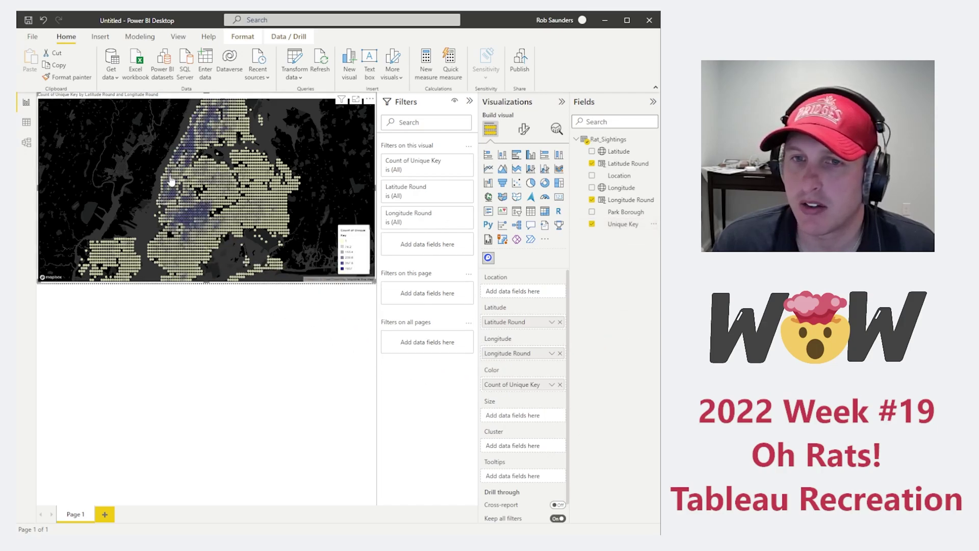
click(525, 138)
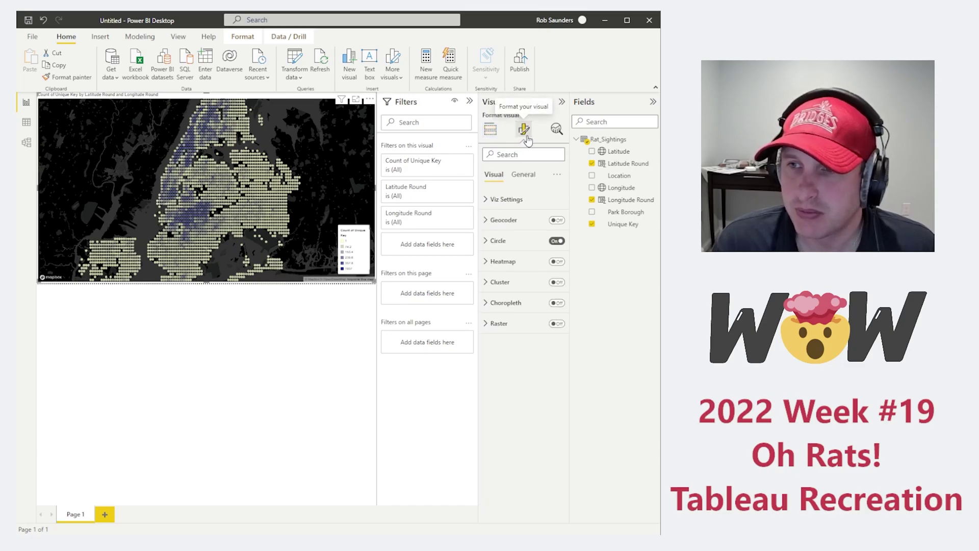
click(491, 240)
scroll(544, 343, down, 3)
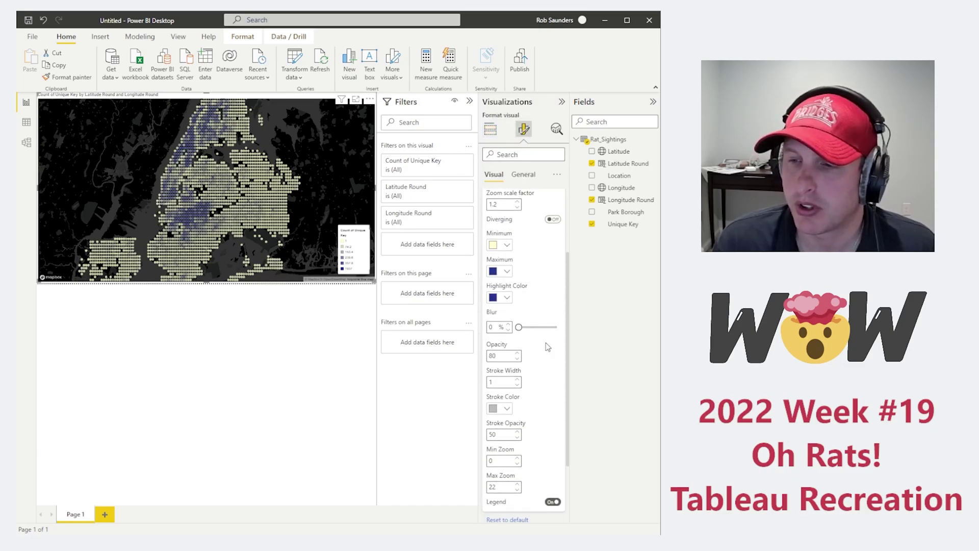
click(553, 500)
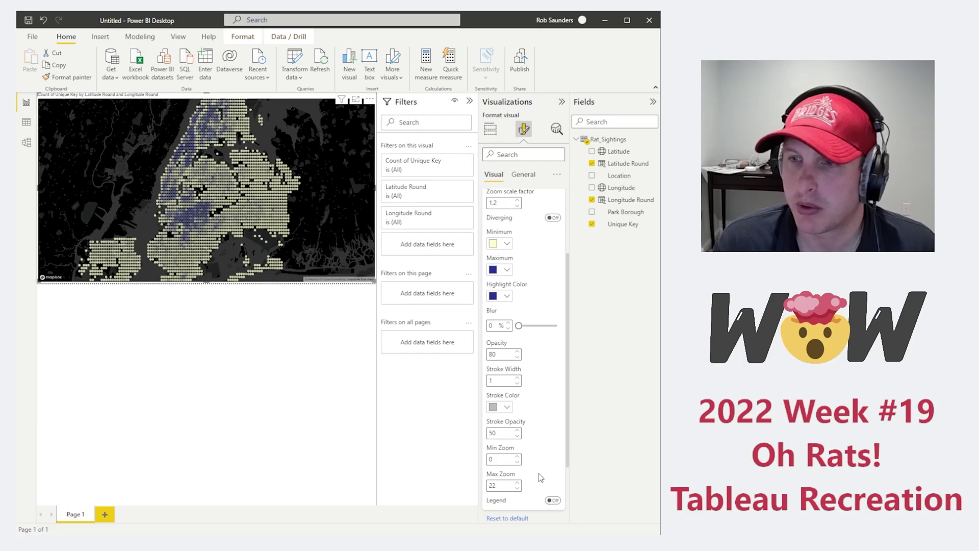
scroll(542, 477, up, 2)
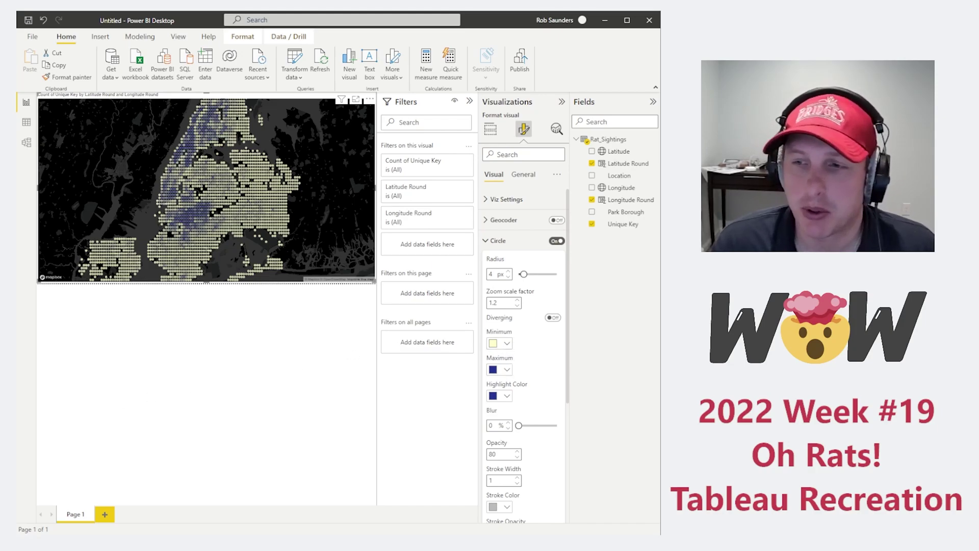
click(357, 418)
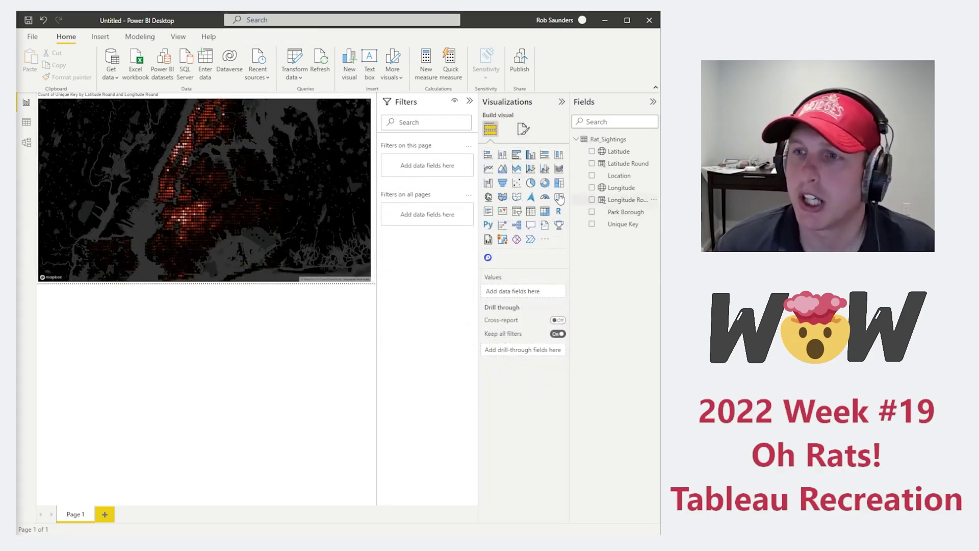
Add a stacked bar chart over the map counting Unique Key per Park Borough
click(488, 155)
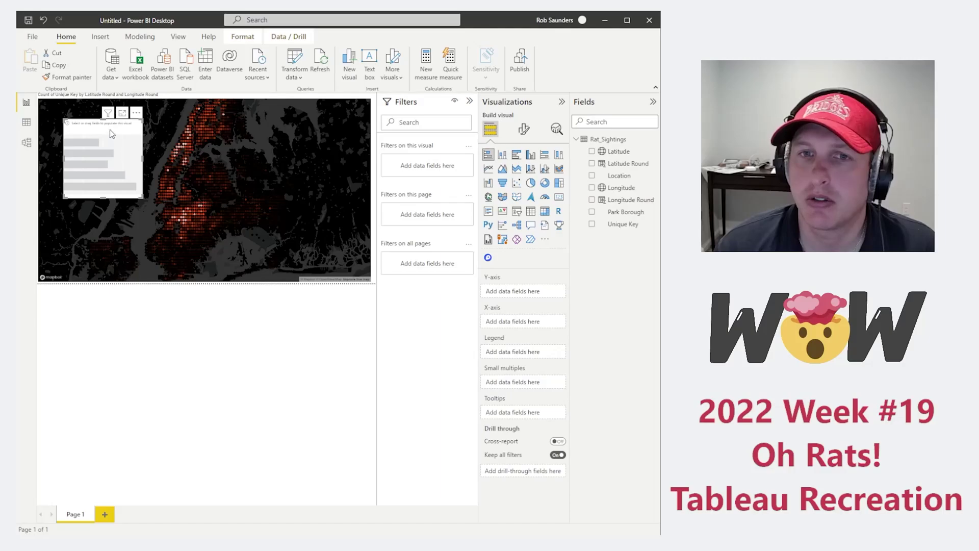
drag(112, 134, 303, 204)
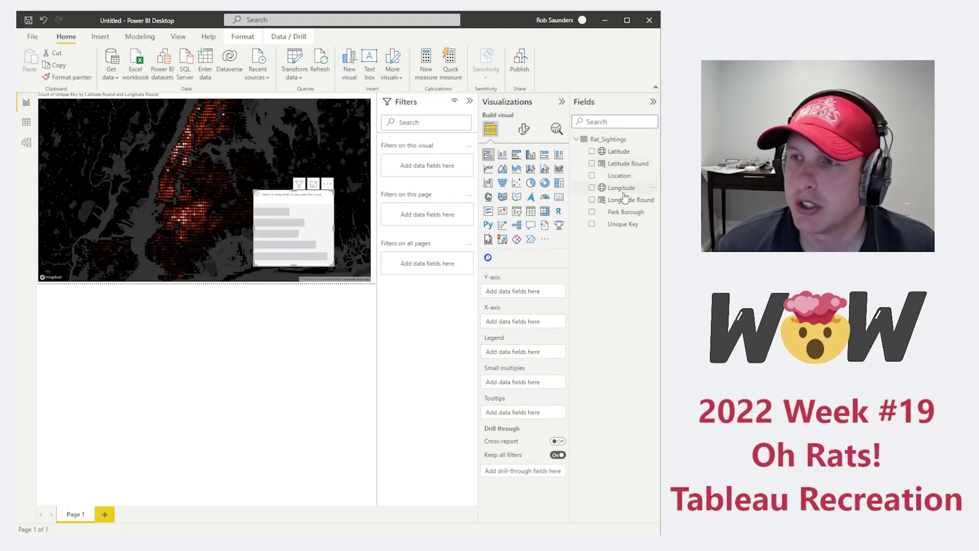
drag(626, 212, 542, 293)
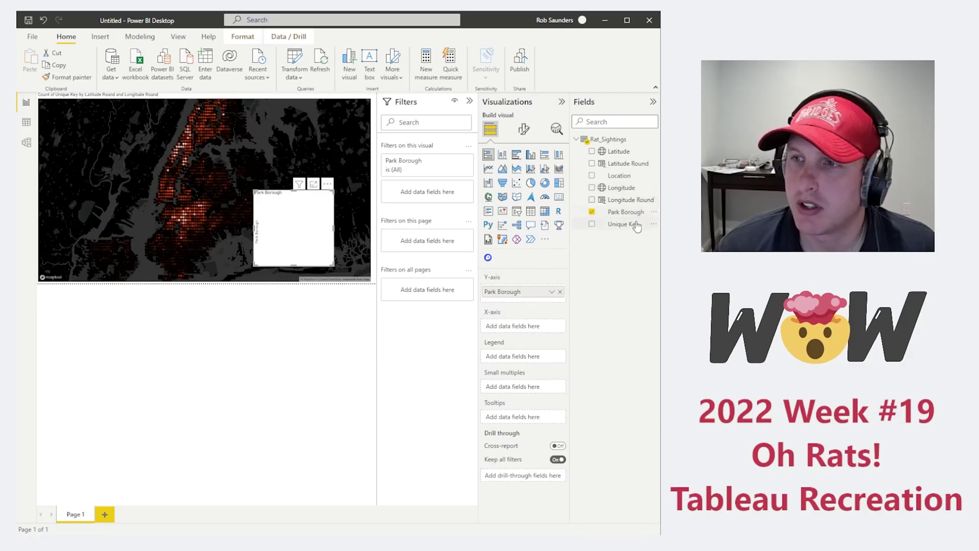
drag(636, 227, 540, 326)
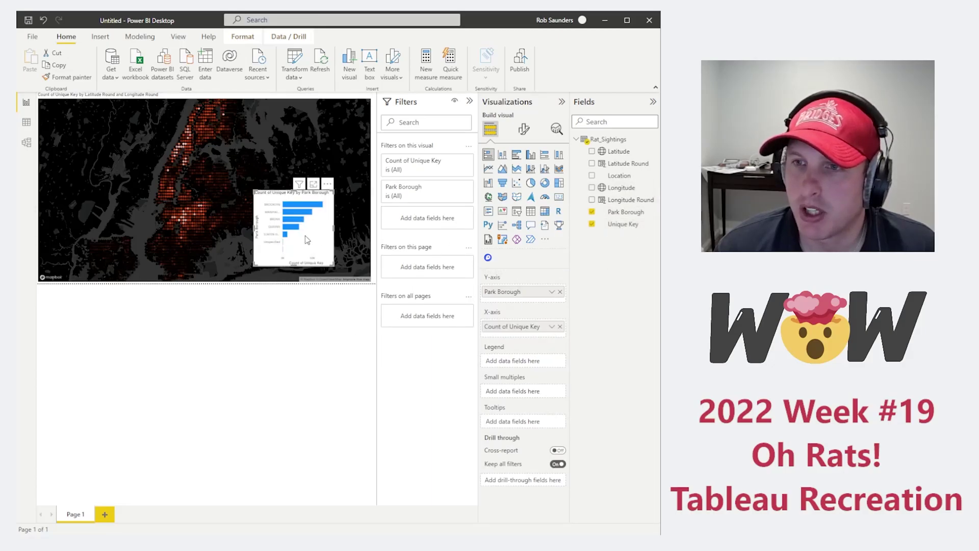
Filter Park Borough to exclude the blank and Unspecified values
click(455, 188)
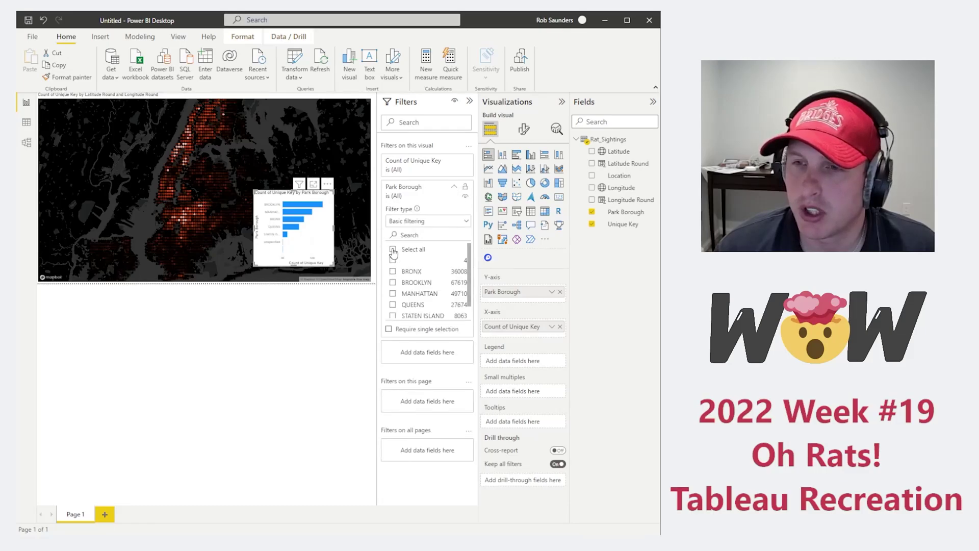
click(392, 249)
click(393, 260)
scroll(438, 274, down, 1)
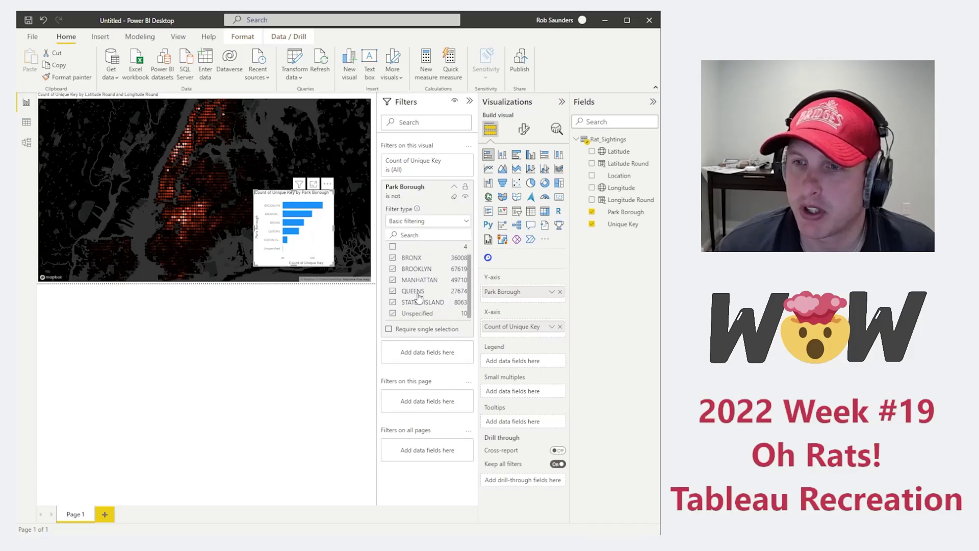
click(393, 313)
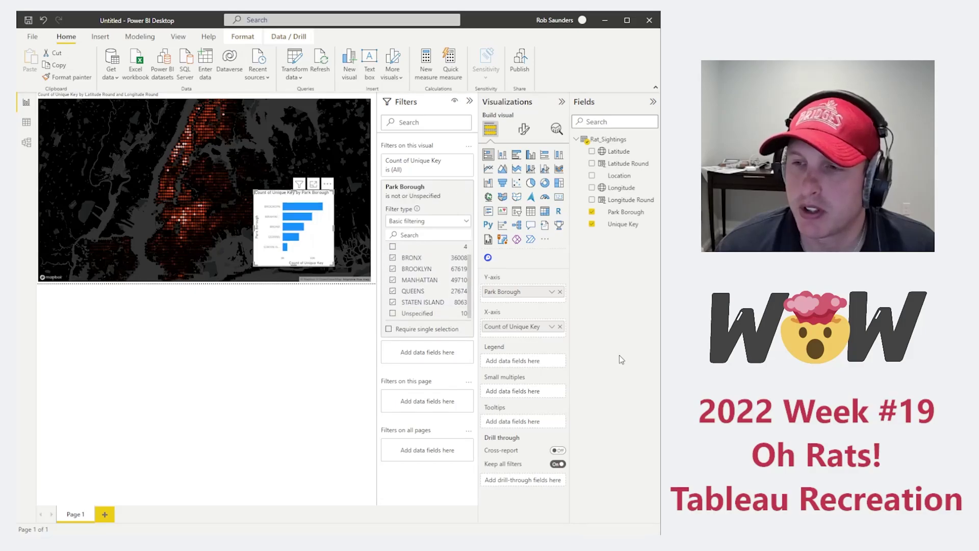
Colour the borough bars red with hex #D54718
click(524, 129)
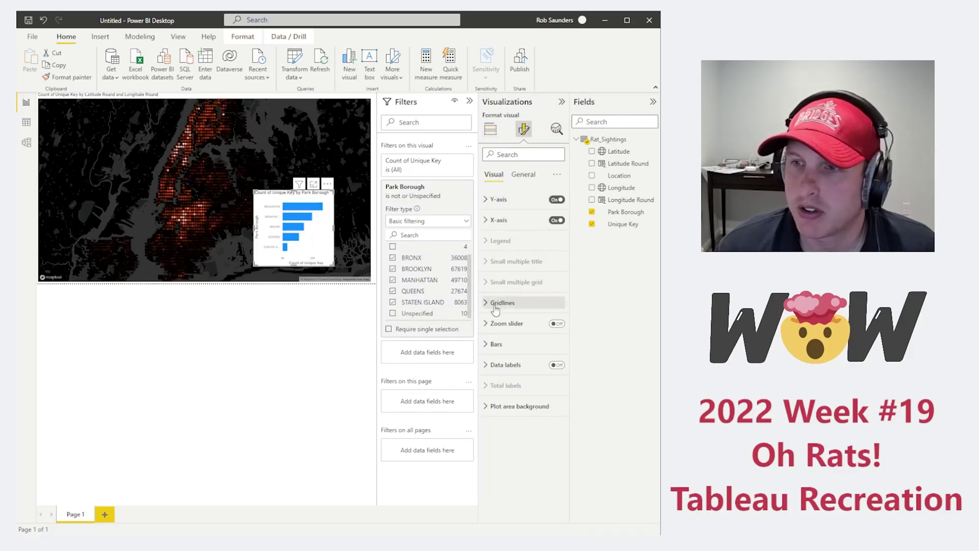
click(497, 343)
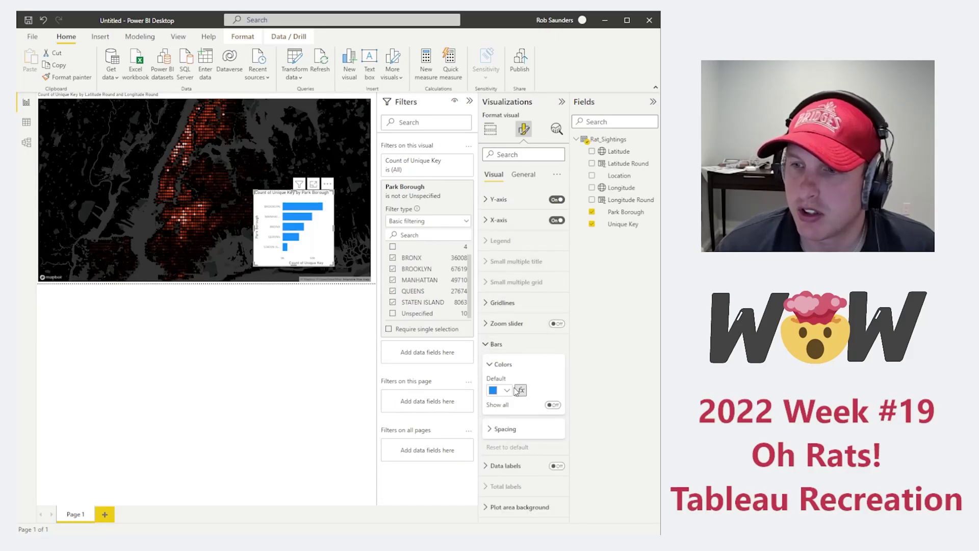
click(506, 391)
click(520, 371)
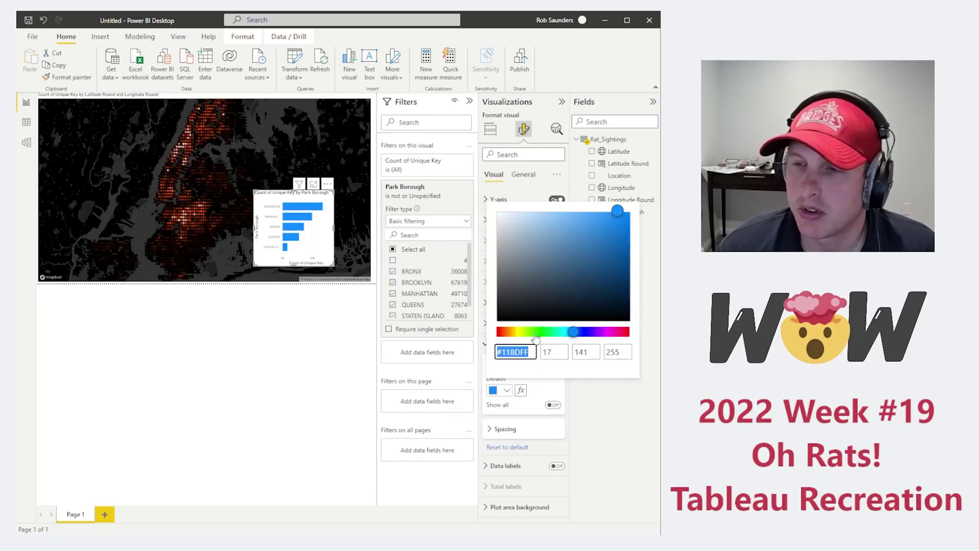
text(#D54718)
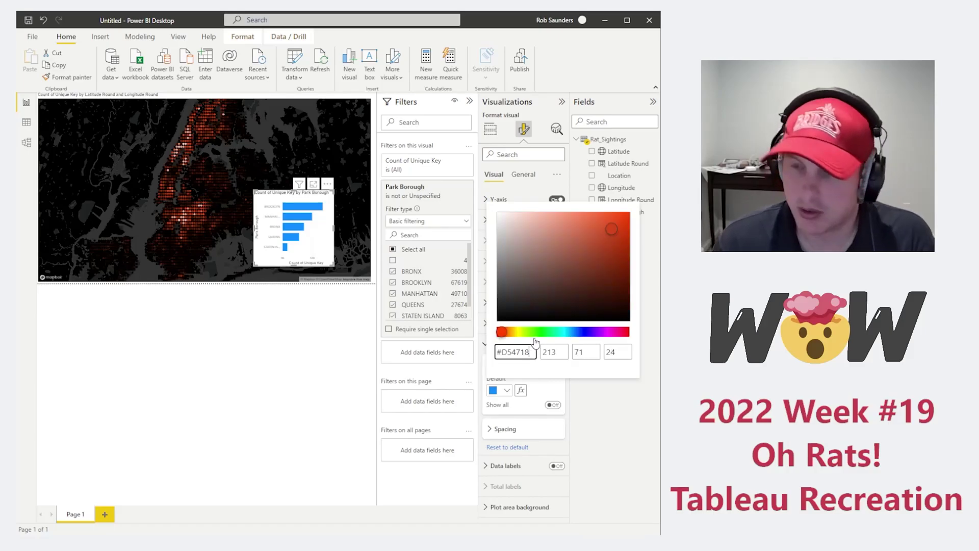
click(629, 411)
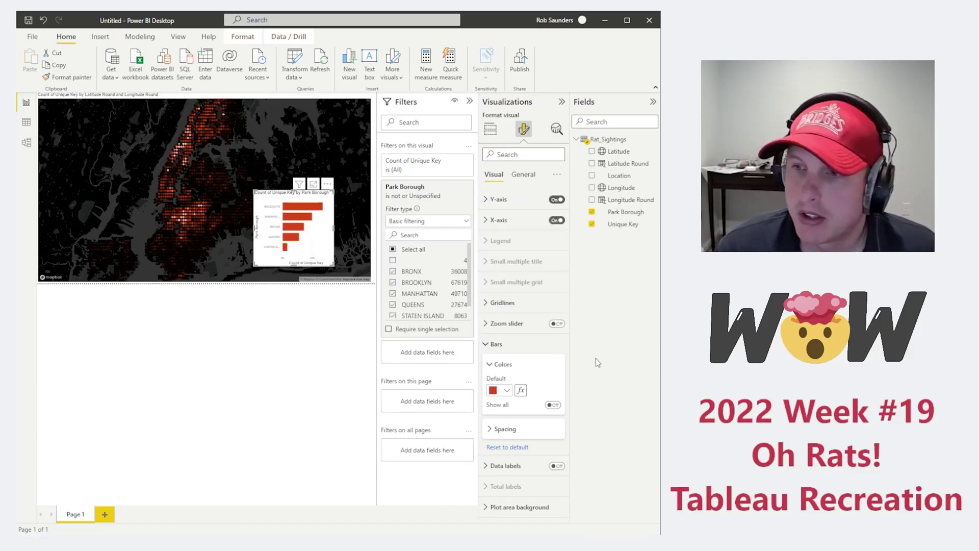
click(535, 345)
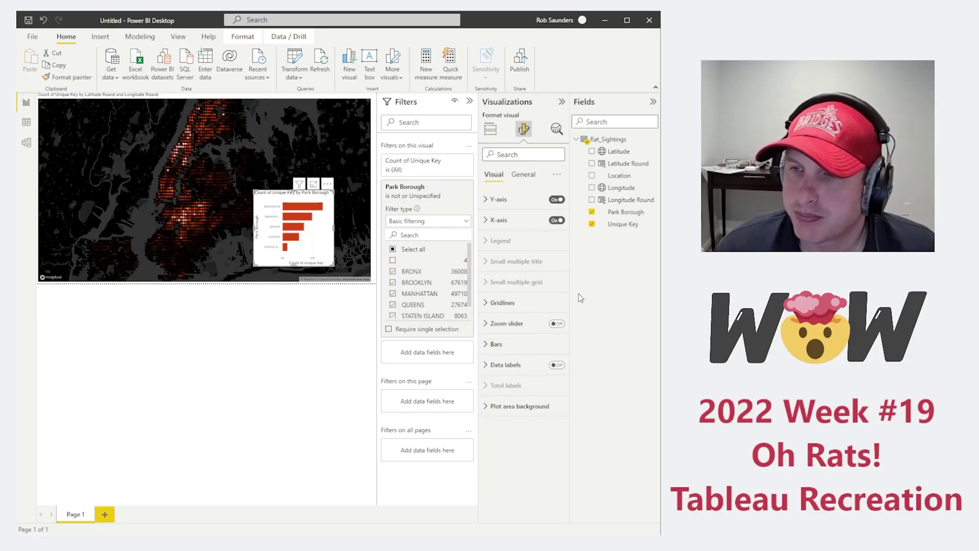
Set the bar chart's background transparency to 100%
click(525, 176)
click(485, 199)
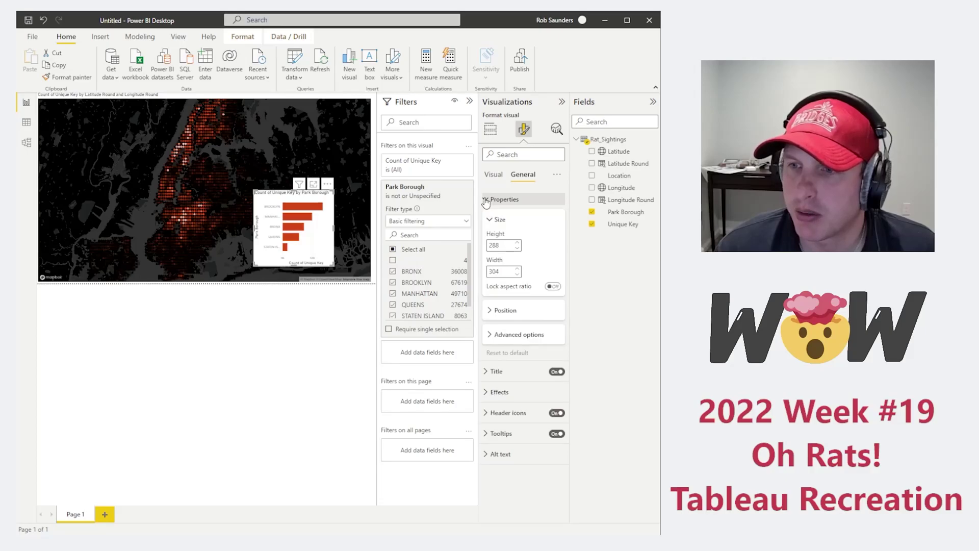
click(500, 311)
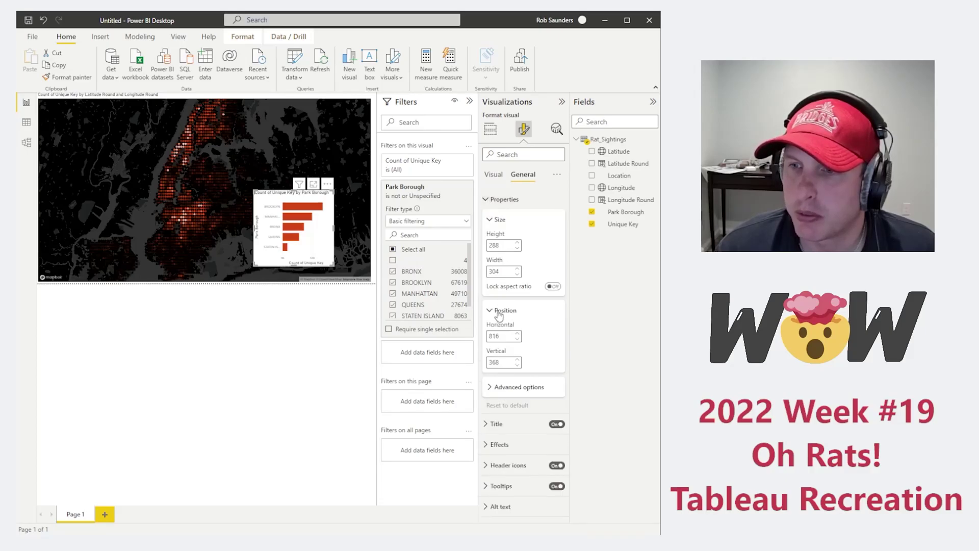
click(500, 312)
click(513, 334)
click(512, 334)
click(511, 391)
scroll(516, 377, down, 2)
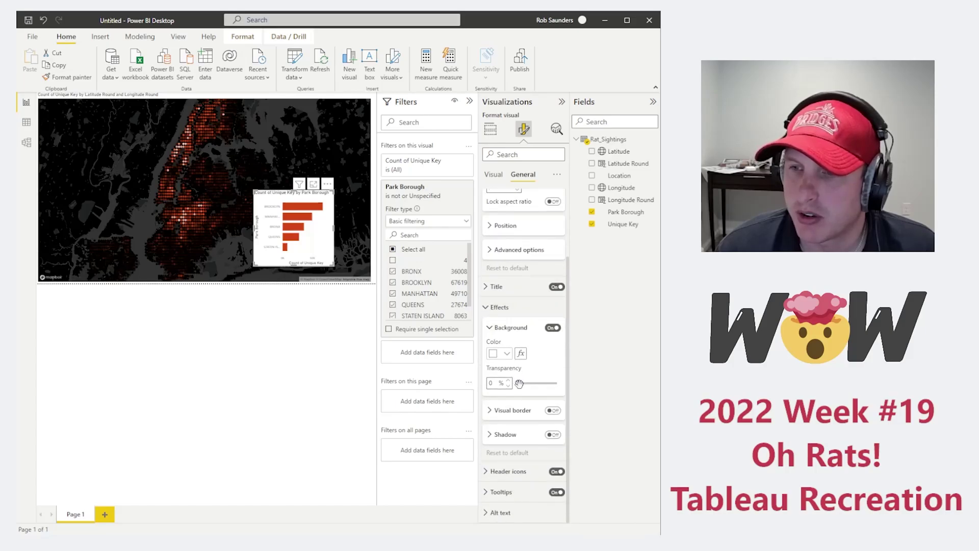
drag(519, 384, 579, 385)
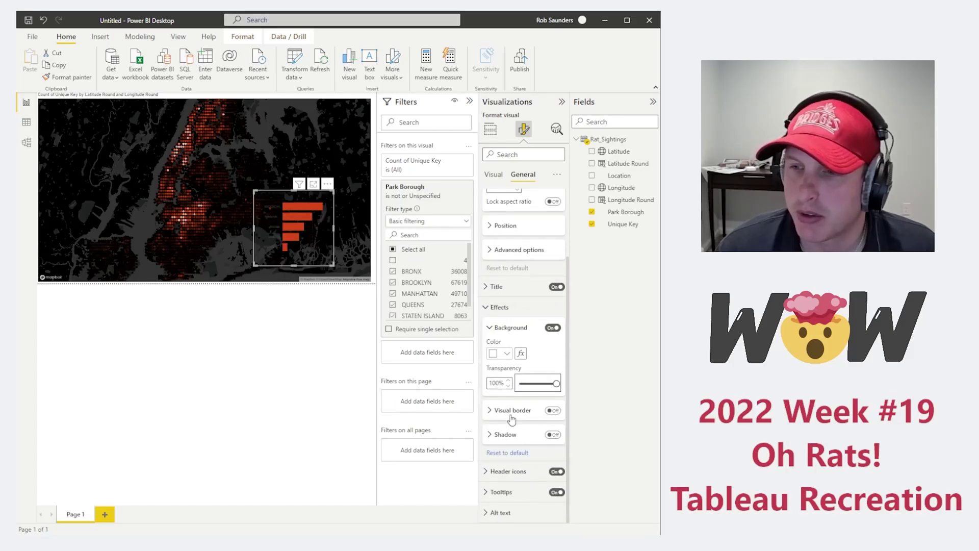
scroll(505, 393, up, 2)
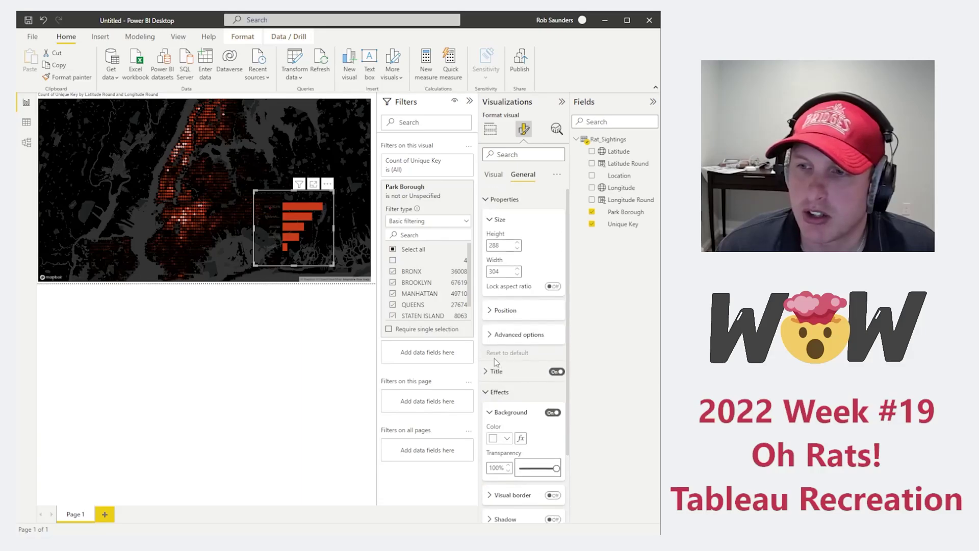
Make the borough axis labels white and widen the chart so names fit
click(493, 174)
click(488, 200)
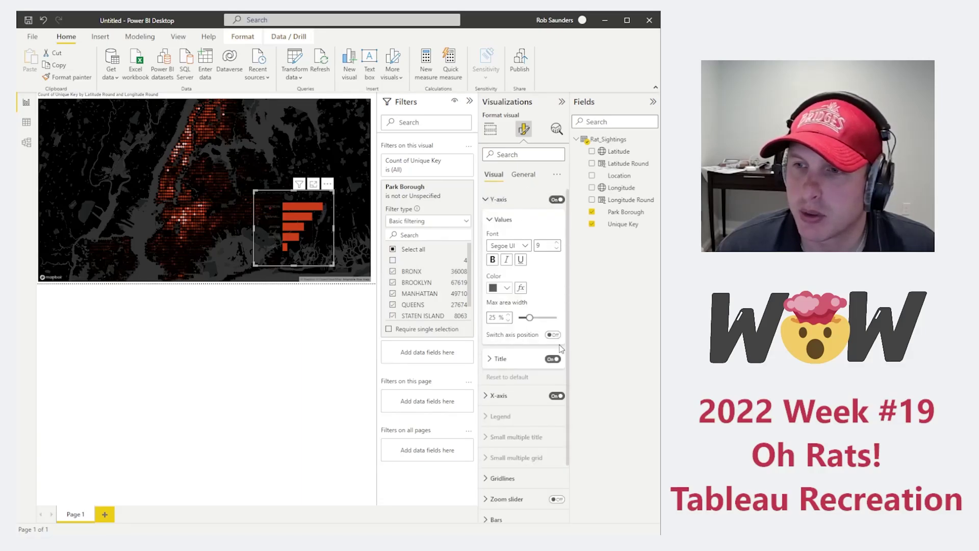
click(507, 289)
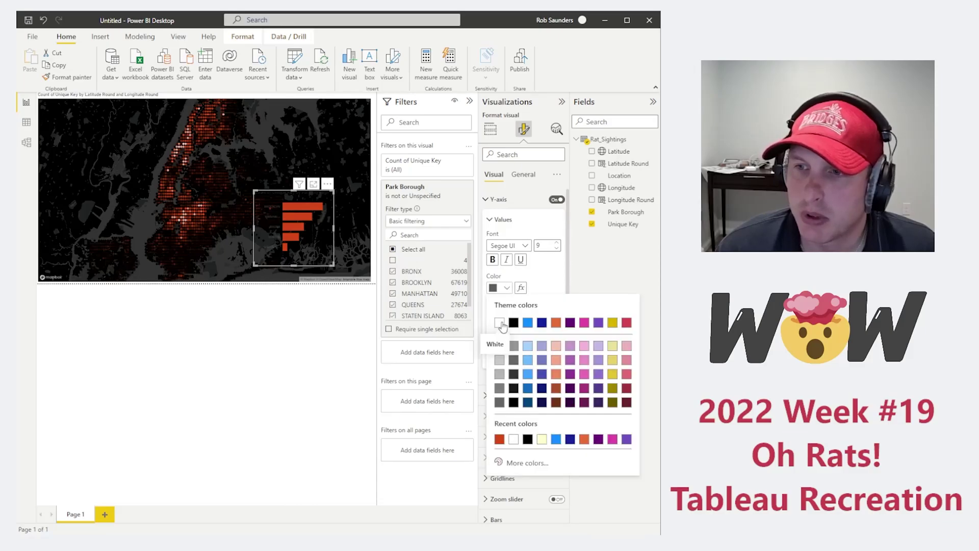
click(502, 325)
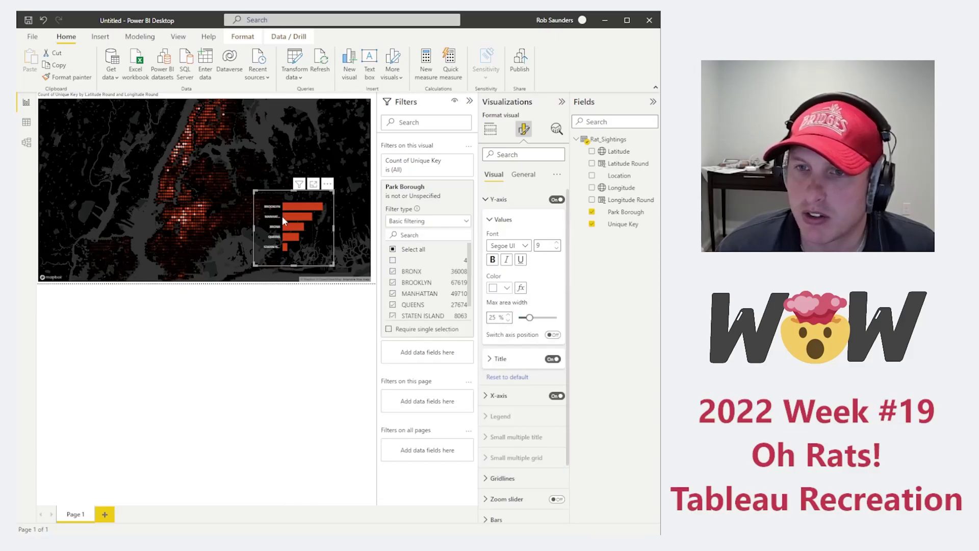
drag(254, 227, 225, 228)
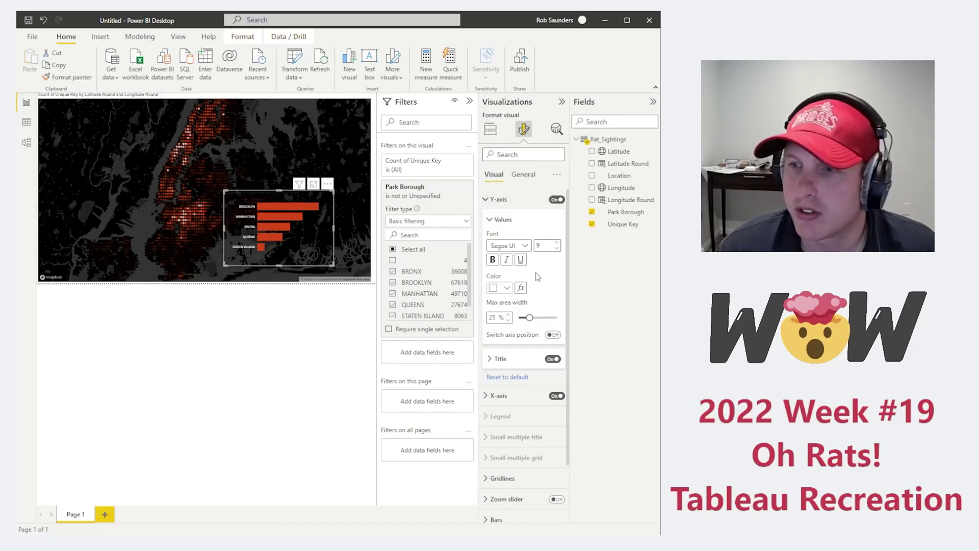
Turn on data labels for the borough bars and colour their values white
click(523, 174)
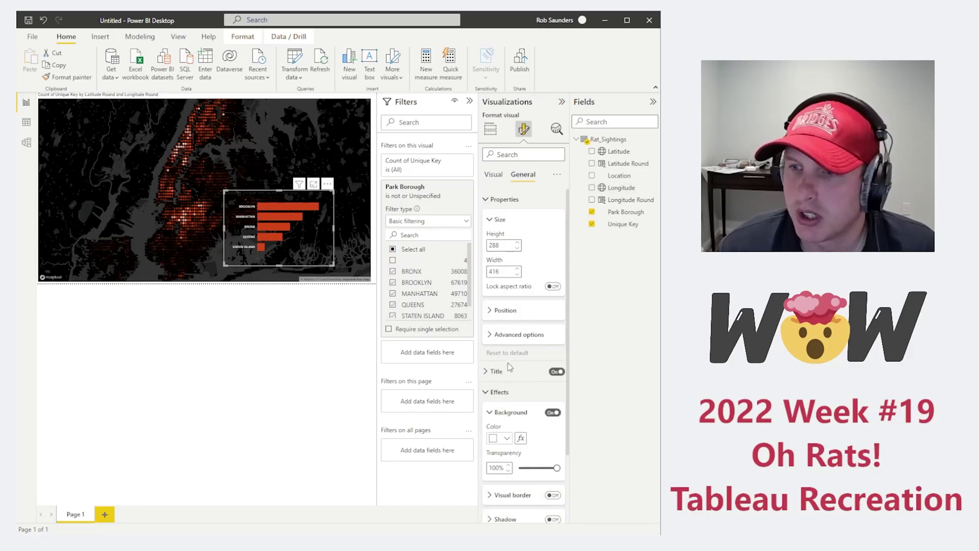
scroll(536, 397, down, 2)
click(490, 175)
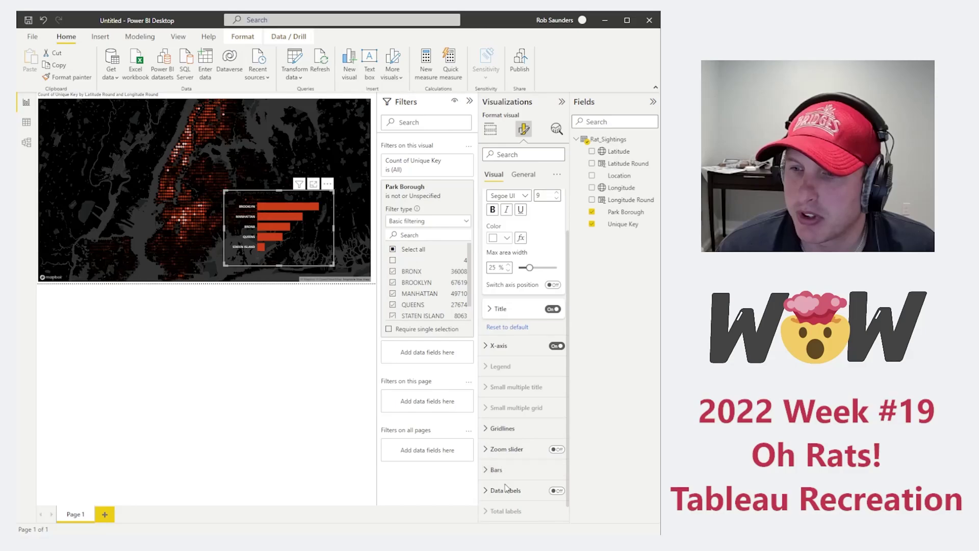
click(557, 490)
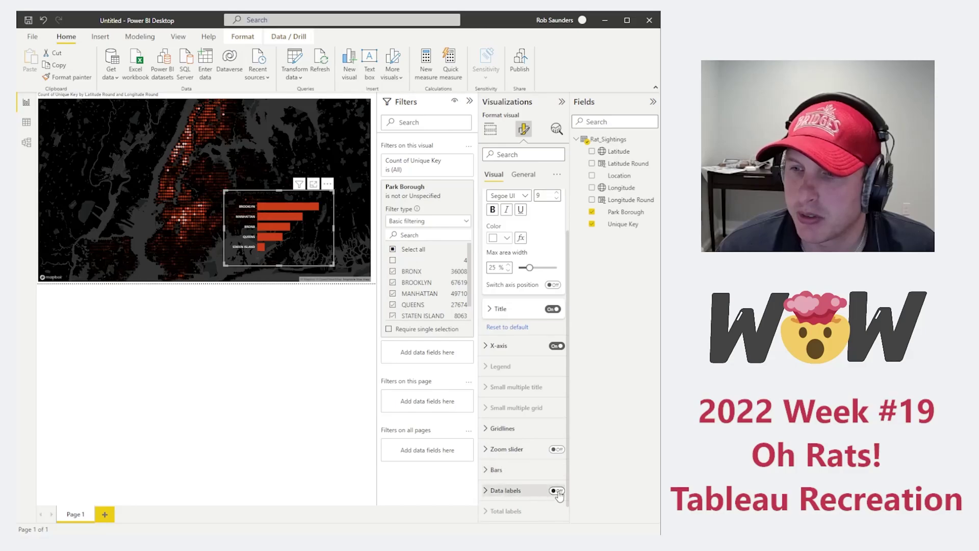
click(487, 491)
scroll(525, 448, down, 3)
scroll(529, 434, down, 1)
click(503, 431)
scroll(510, 438, down, 2)
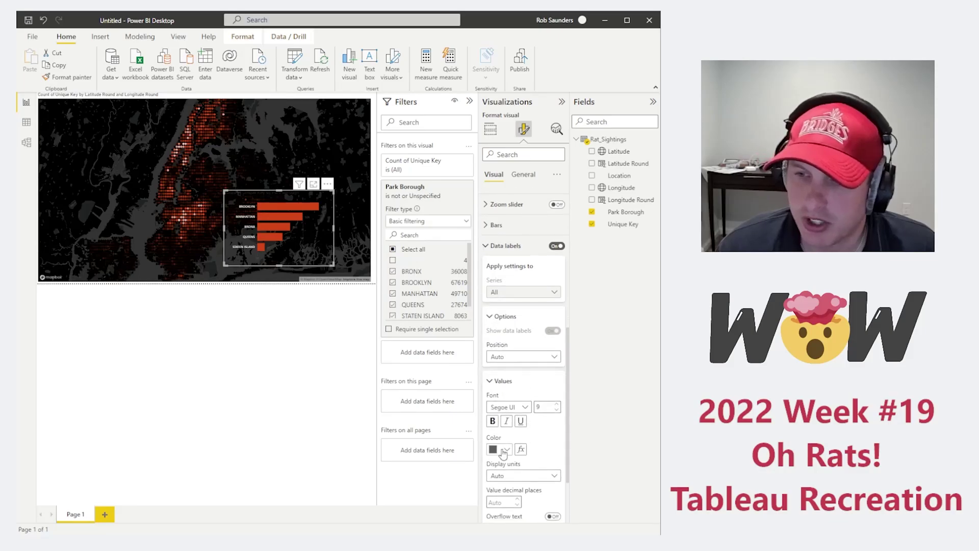
click(505, 449)
click(499, 289)
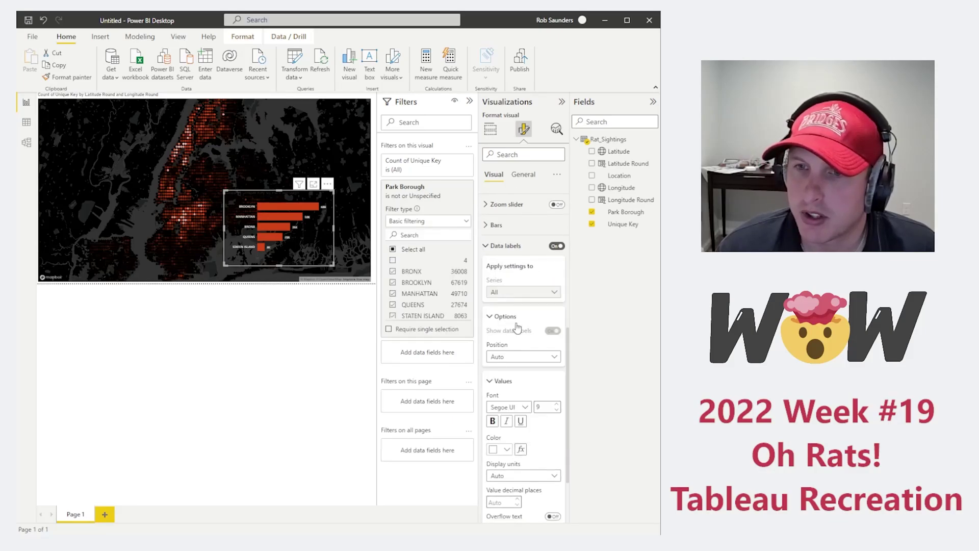